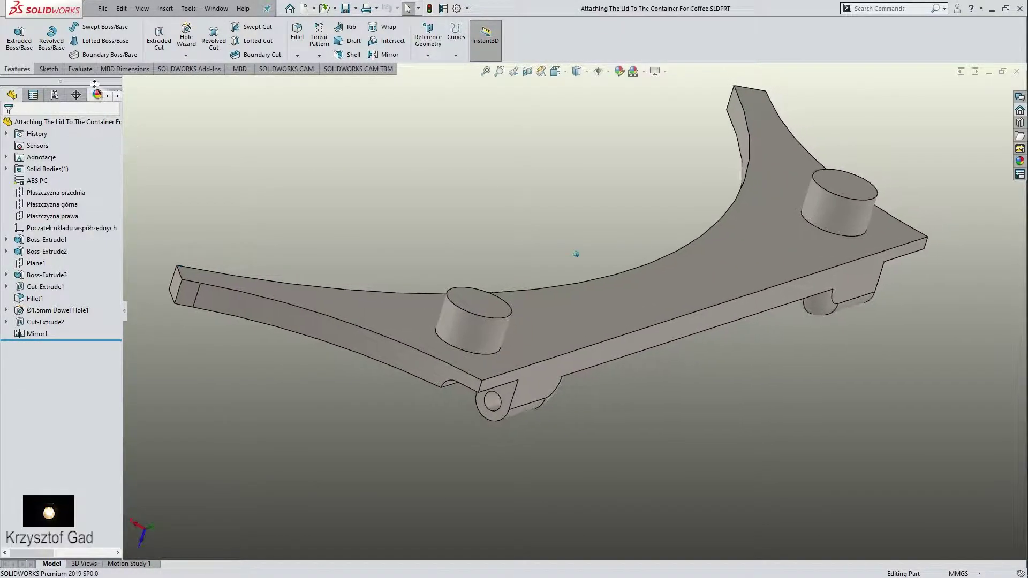
Open the File menu of the part 'Attaching The Lid To The Container For Coffee'
click(102, 8)
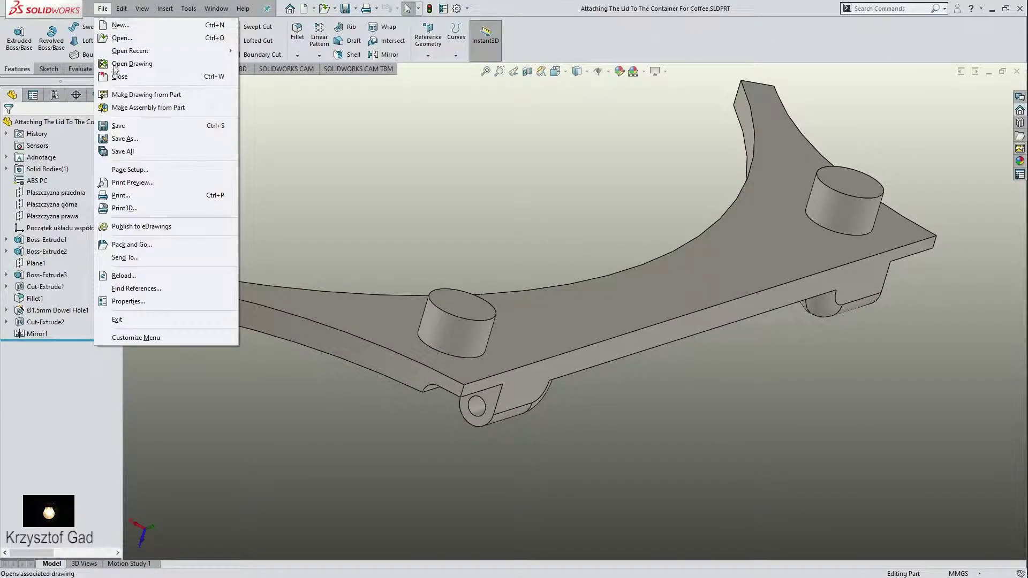
Make a new drawing from the lid part on an A4 (ISO) sheet
click(125, 97)
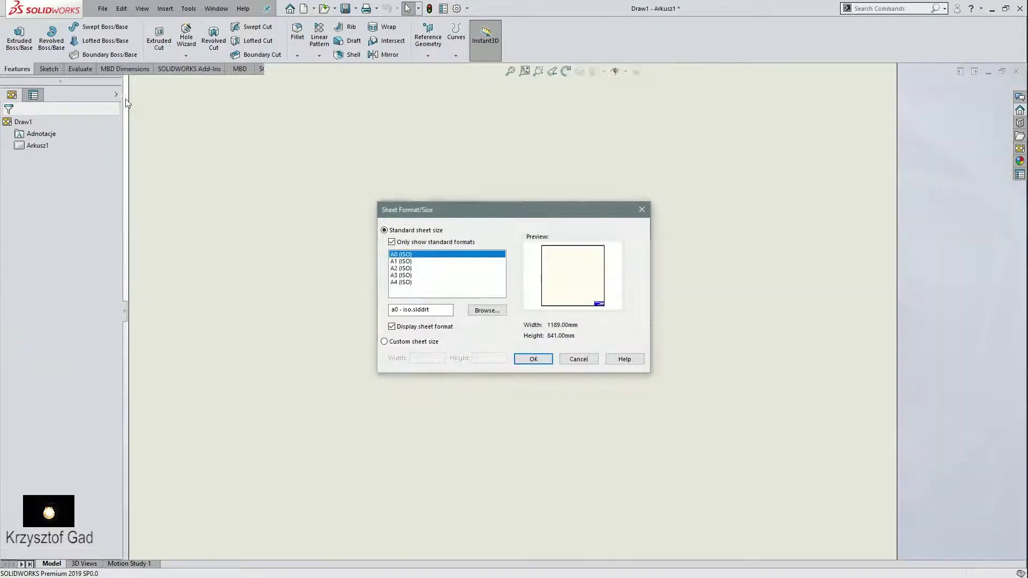
click(407, 284)
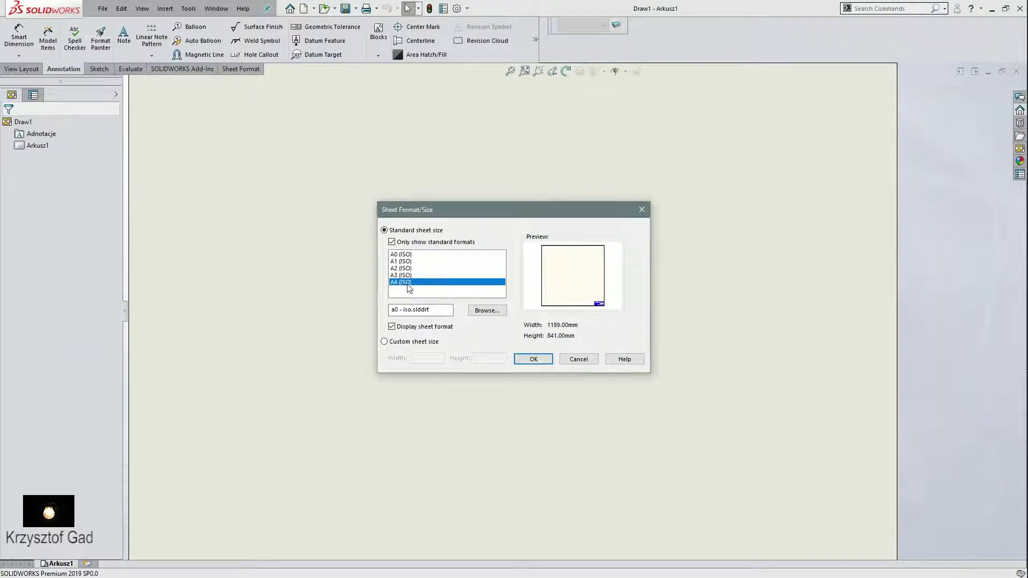
click(528, 358)
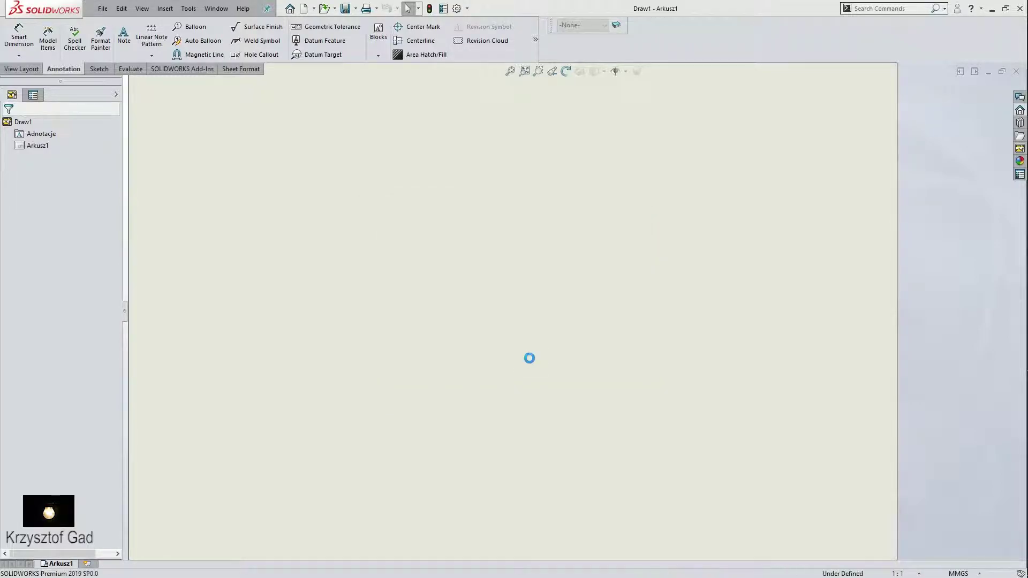
Place the front view, a projected side view to its right, and a view below
drag(876, 216, 593, 194)
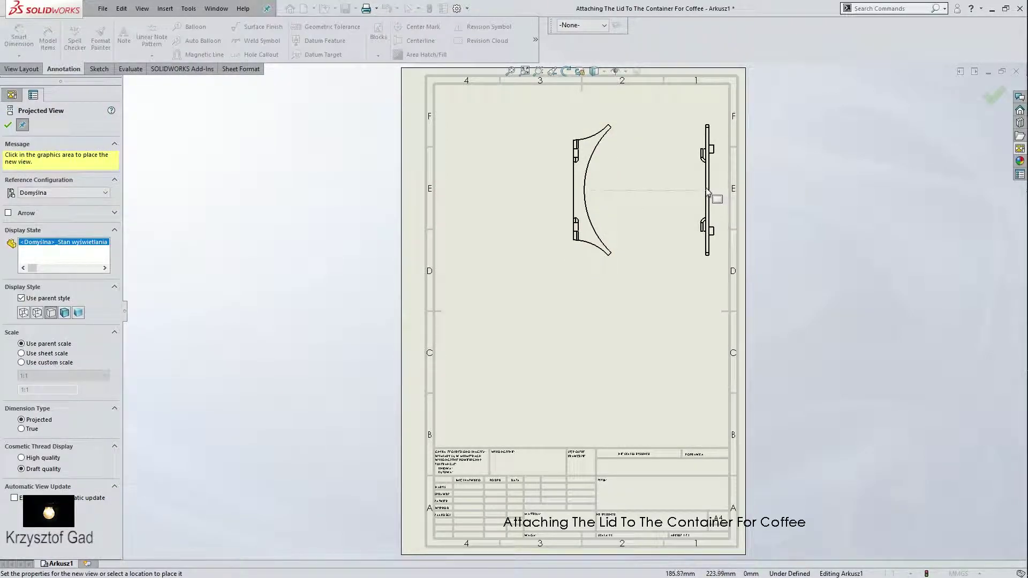
click(699, 221)
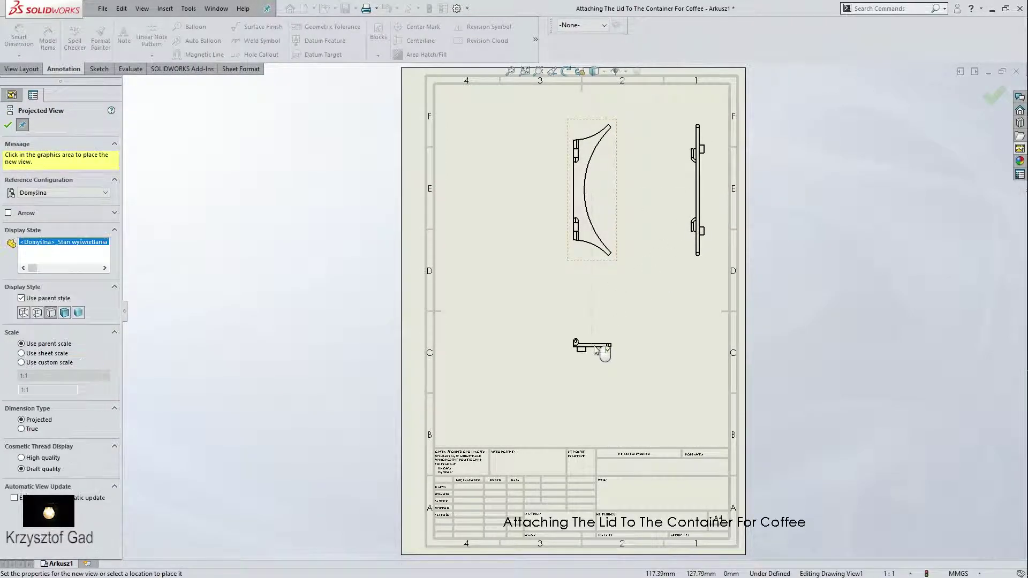
click(595, 360)
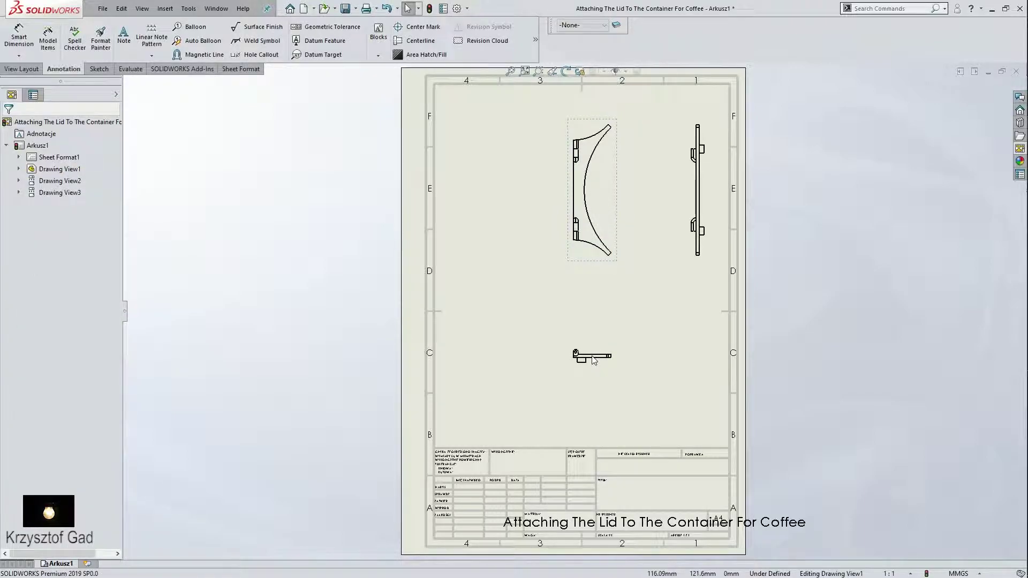
click(607, 197)
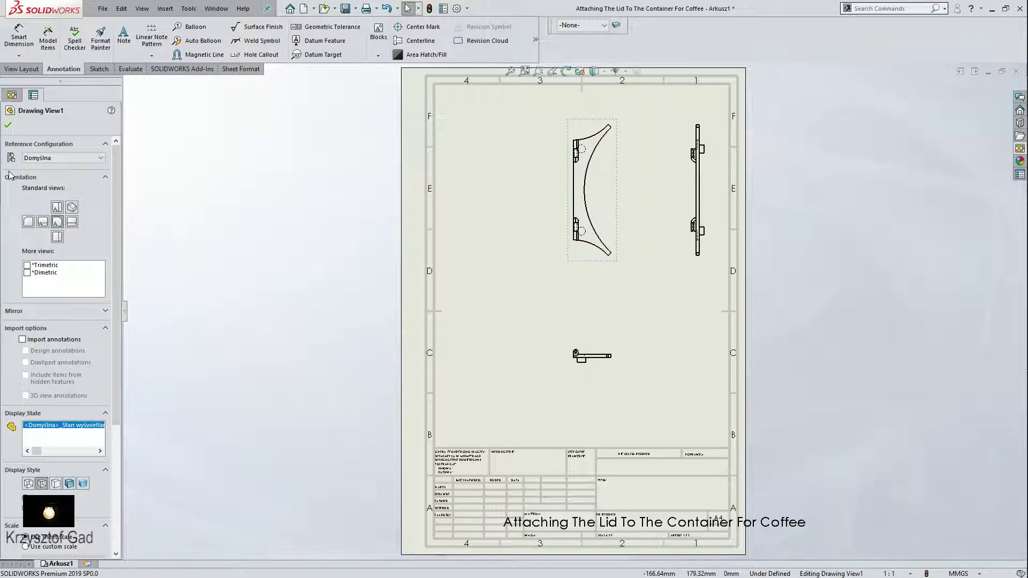
Set the front view's tangent edges to Tangent Edges With Font
click(8, 125)
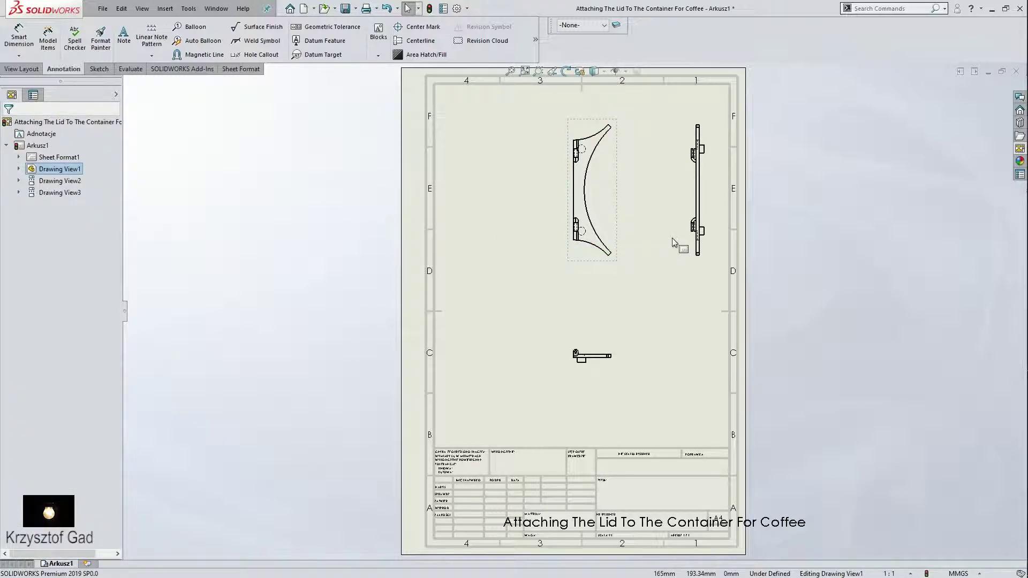
scroll(671, 239, down, 1)
scroll(669, 242, down, 2)
scroll(657, 247, down, 2)
scroll(621, 266, down, 1)
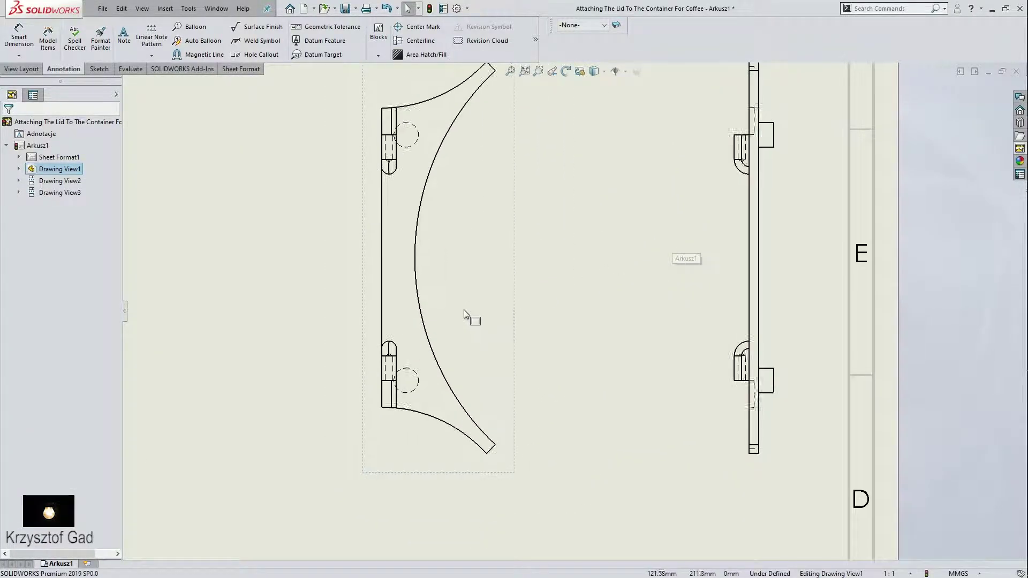
right_click(464, 310)
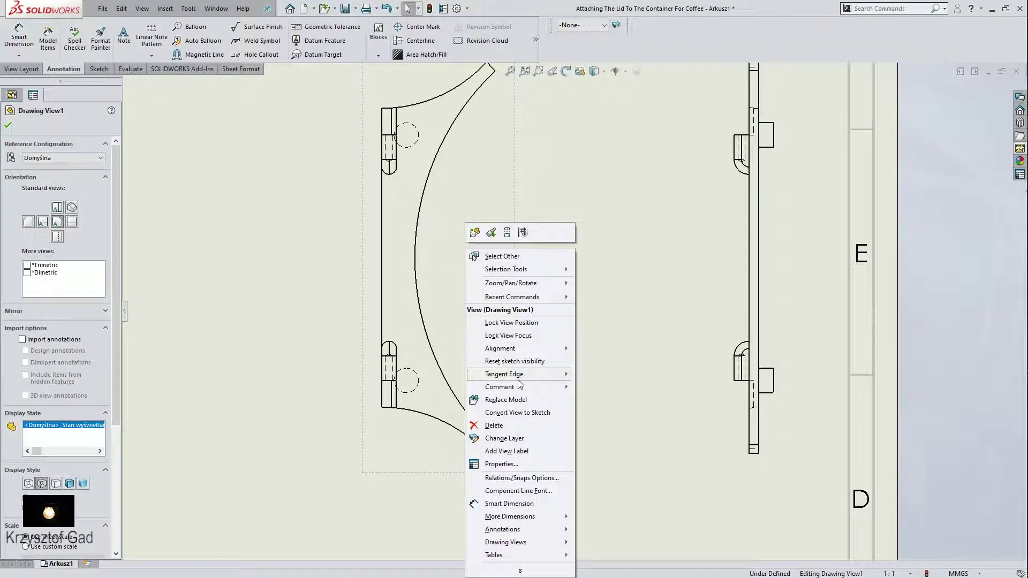
click(594, 418)
right_click(480, 323)
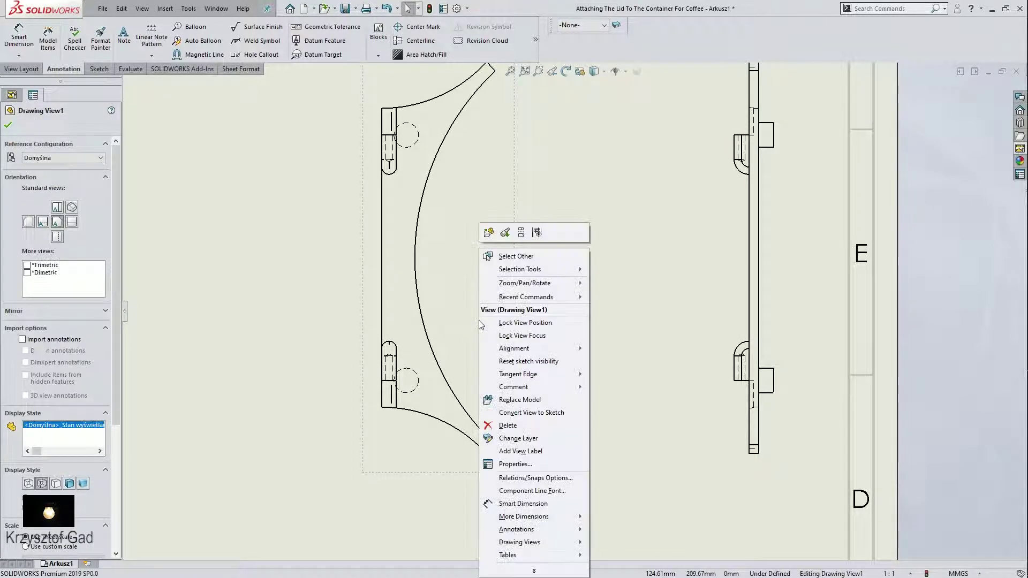
mouse_move(503, 374)
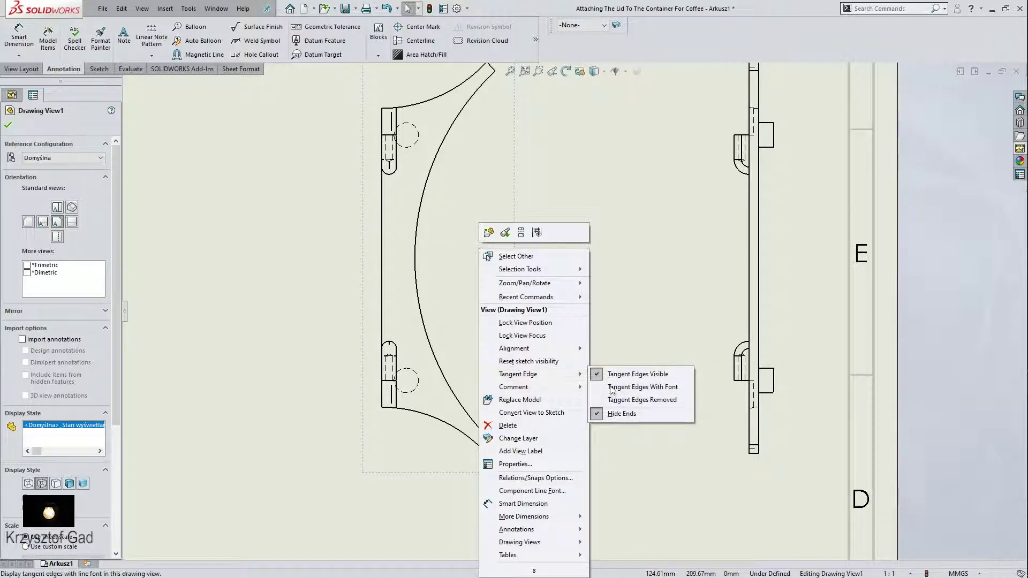
click(610, 387)
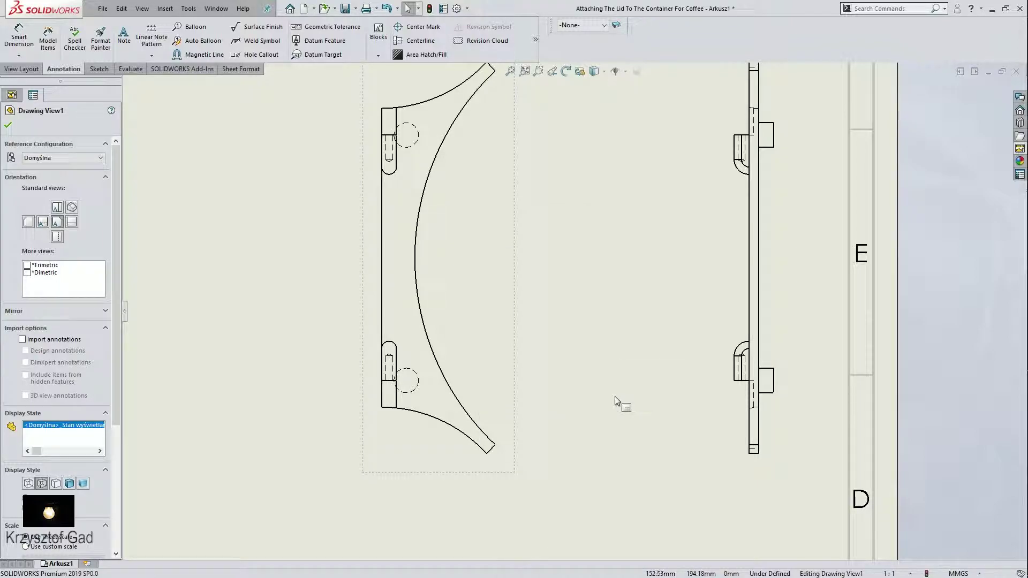
Remove tangent edges from the side view
click(729, 276)
right_click(729, 276)
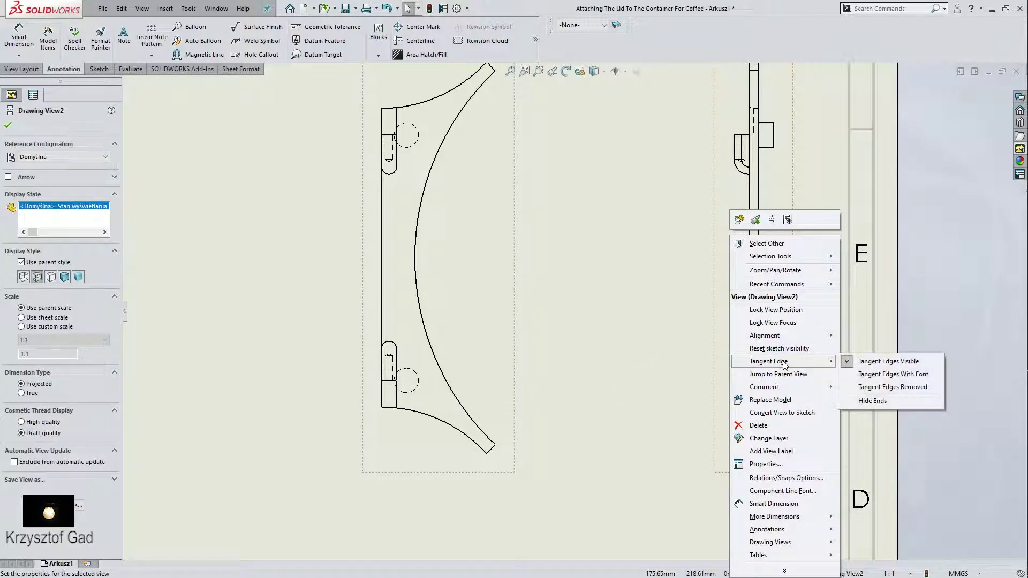
click(884, 386)
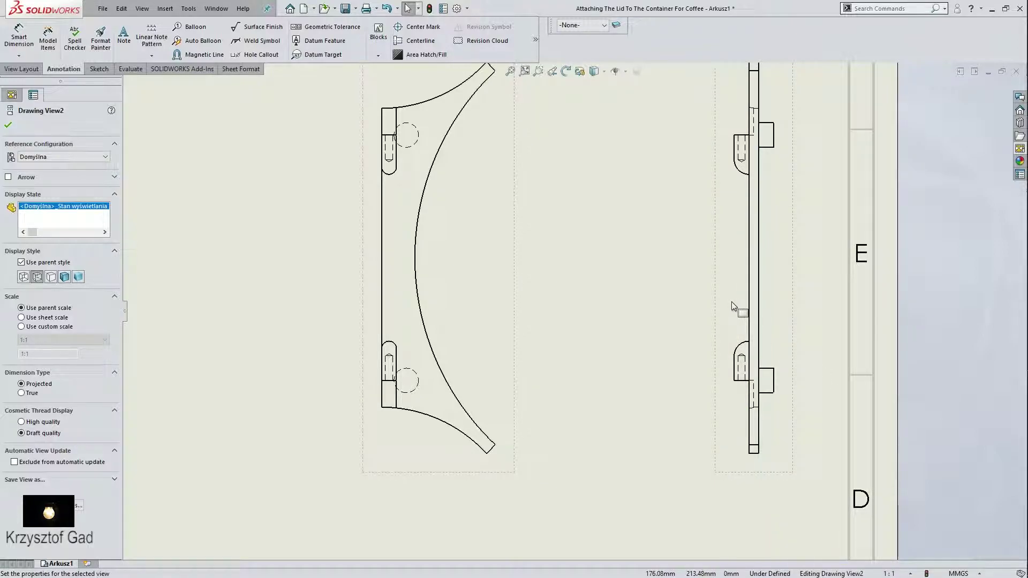
right_click(731, 303)
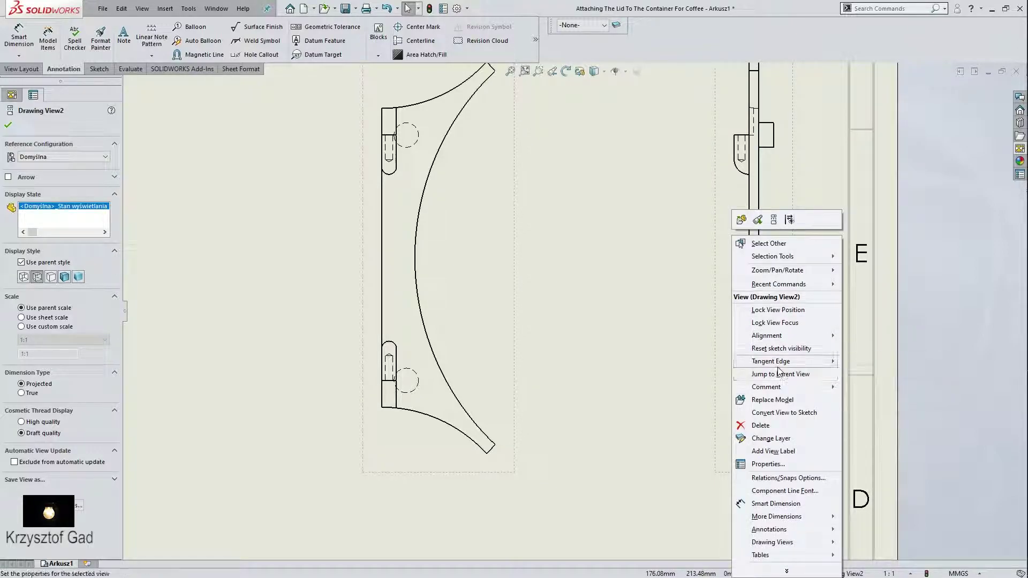
mouse_move(769, 361)
click(641, 358)
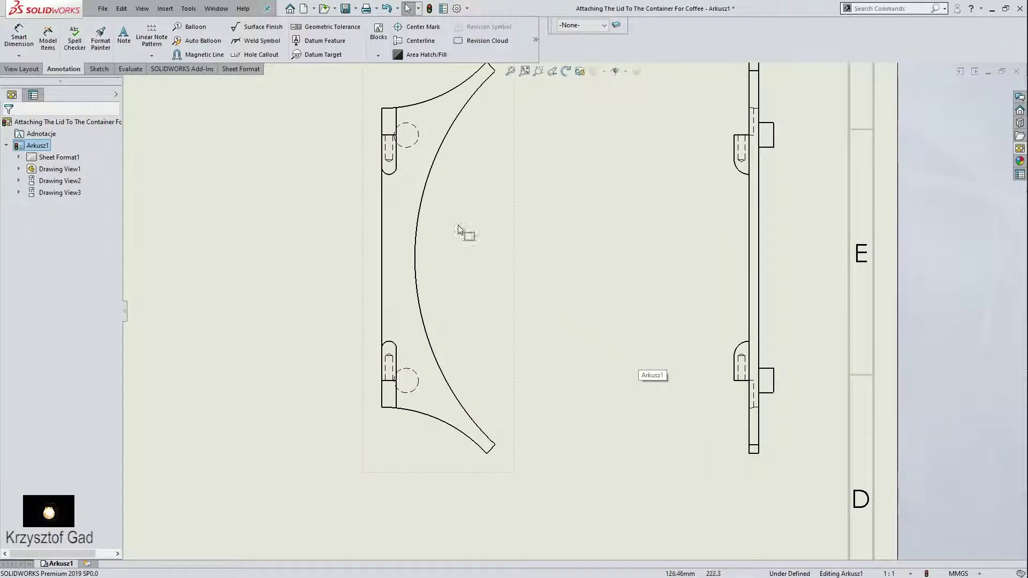
Add center marks to the front view's upper and lower circles
click(420, 26)
click(417, 136)
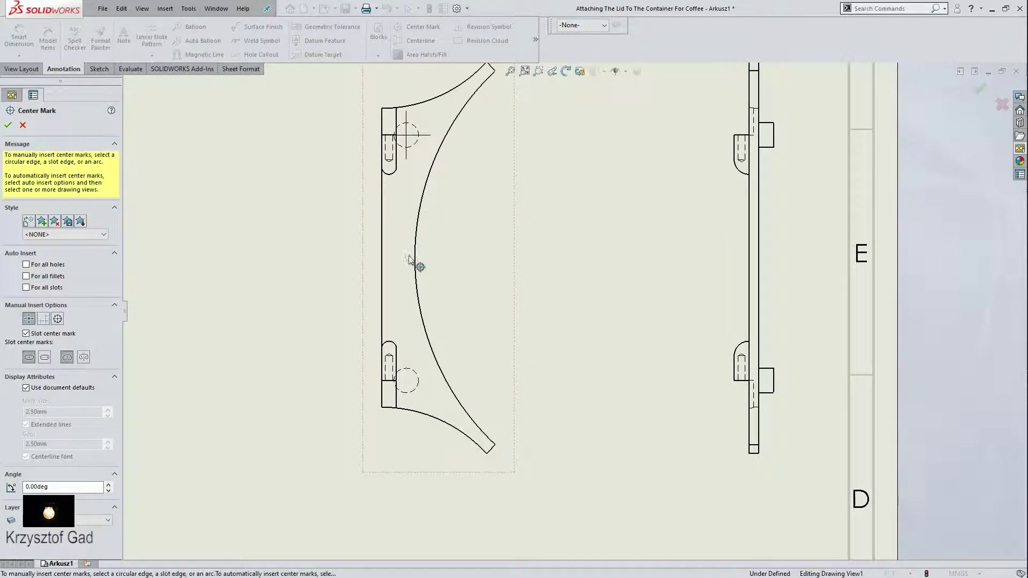
click(417, 381)
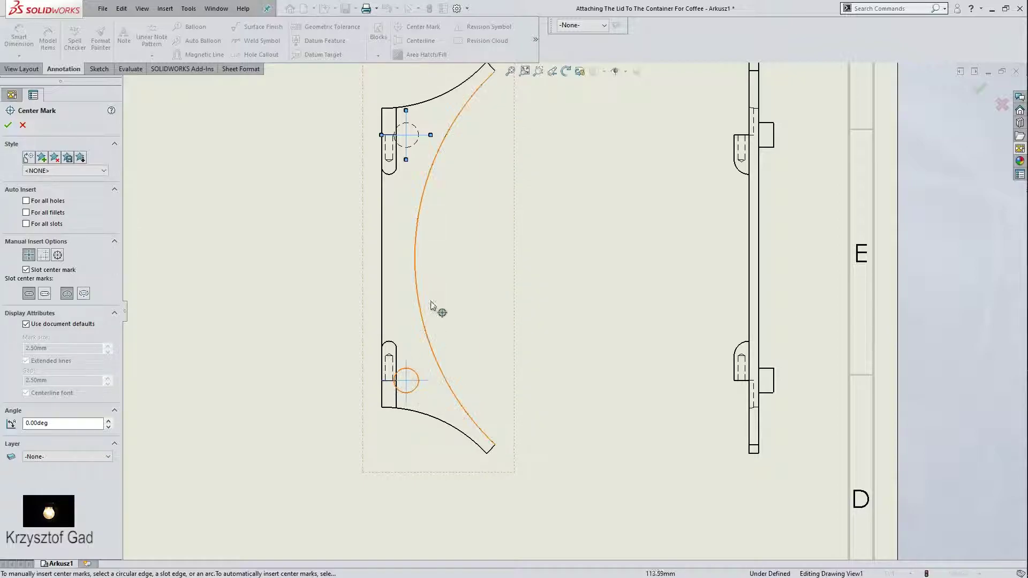
click(8, 125)
Add centerlines through the upper and lower slots and the side view's lug
click(420, 41)
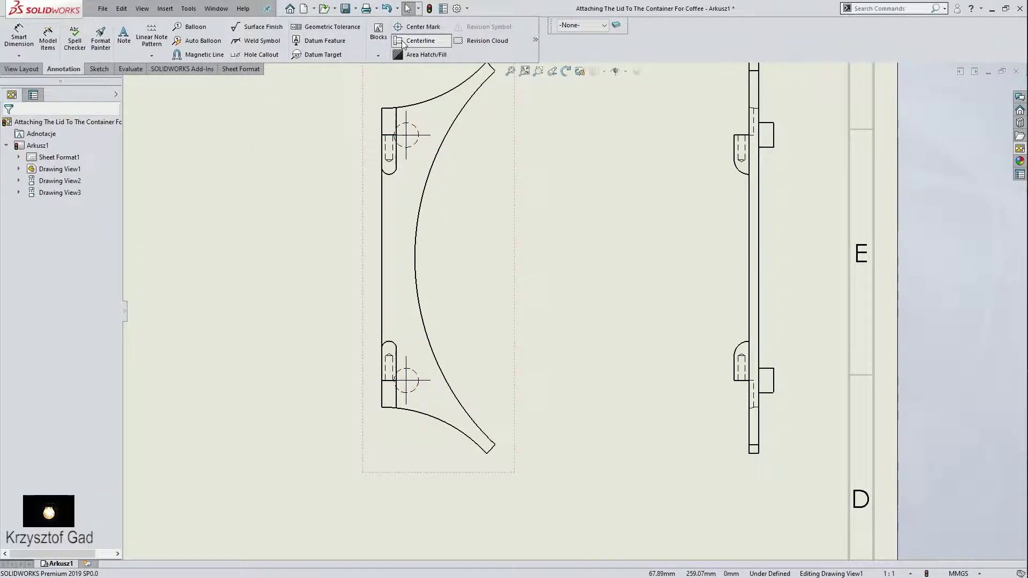
click(392, 157)
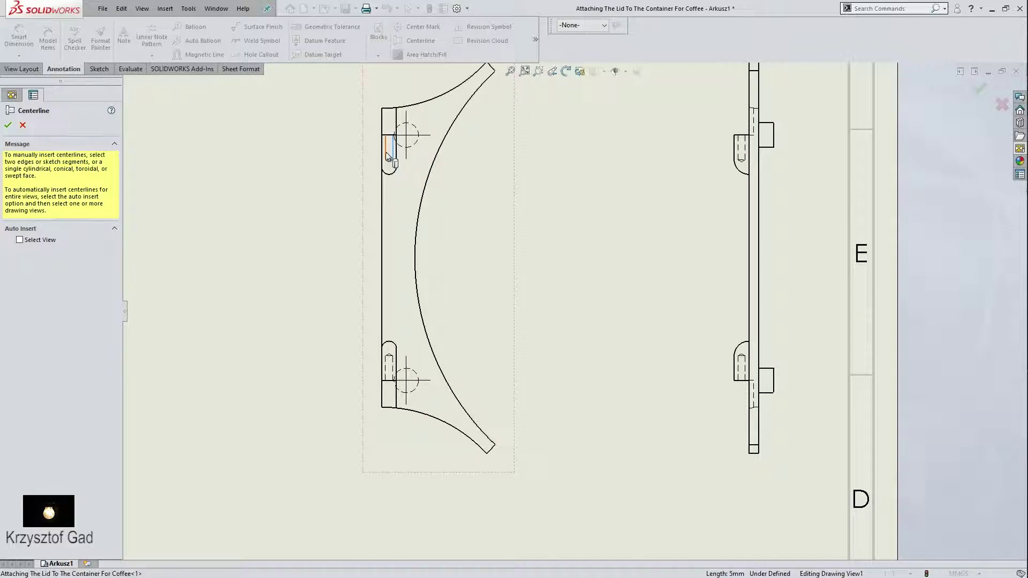
click(387, 370)
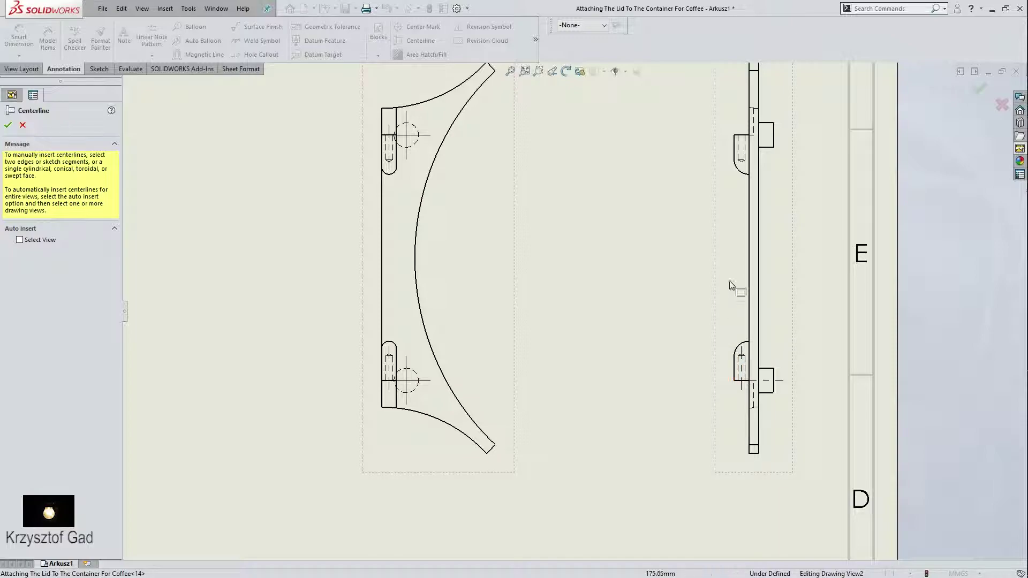
click(741, 153)
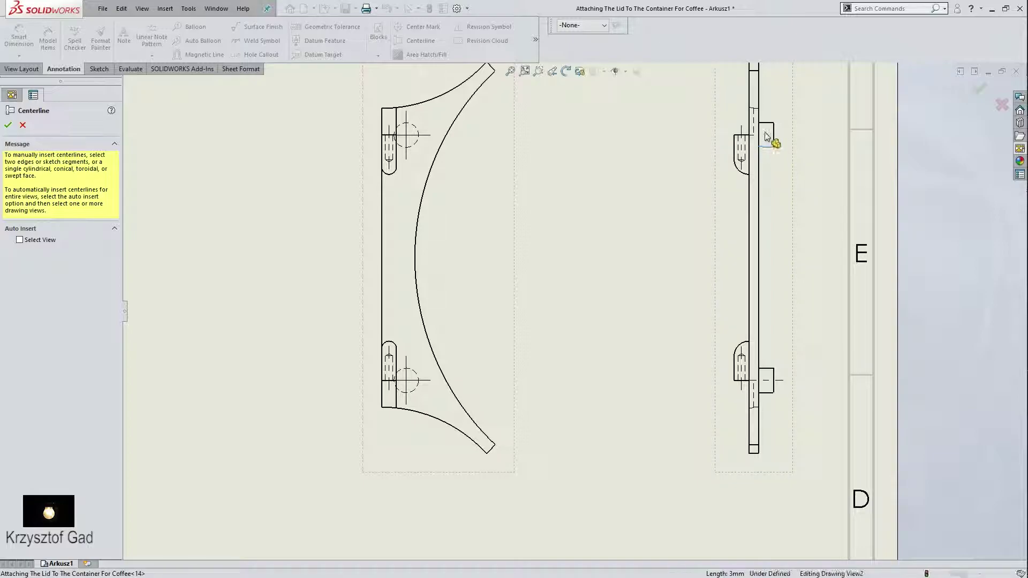
key(z)
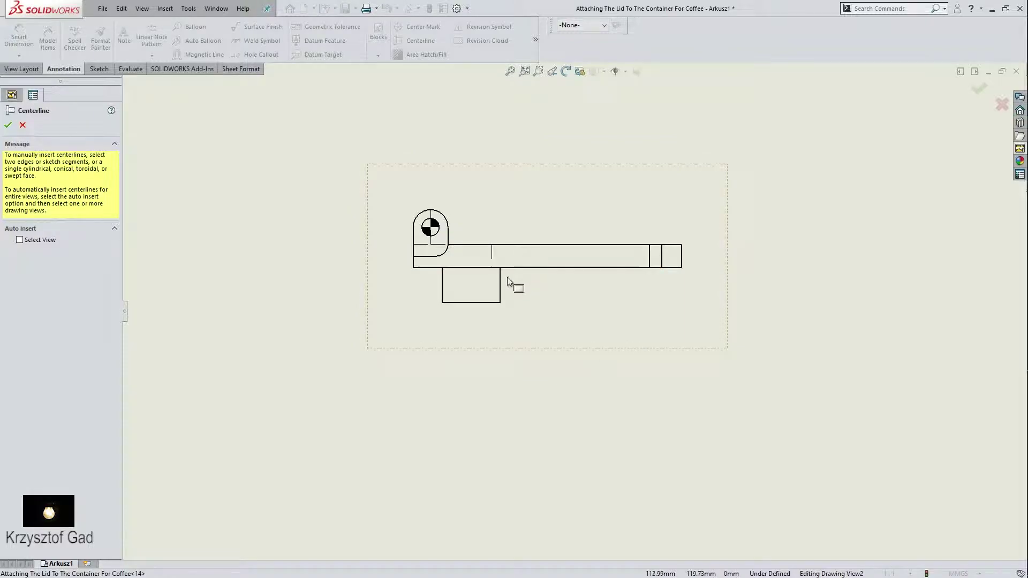
Add a centerline through the rectangular boss and remove the lug's dowel pin symbol
click(500, 284)
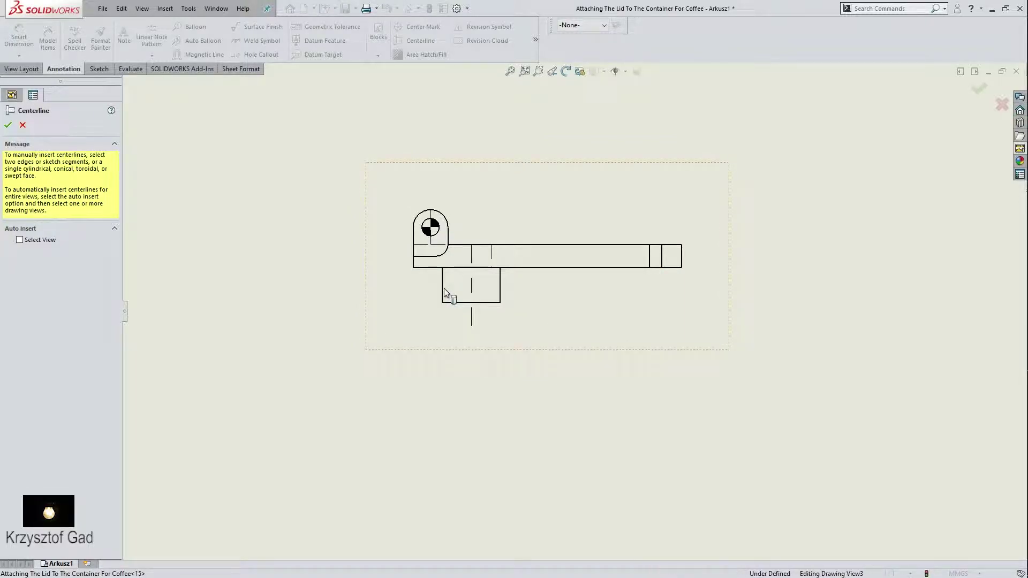
key(Escape)
click(432, 228)
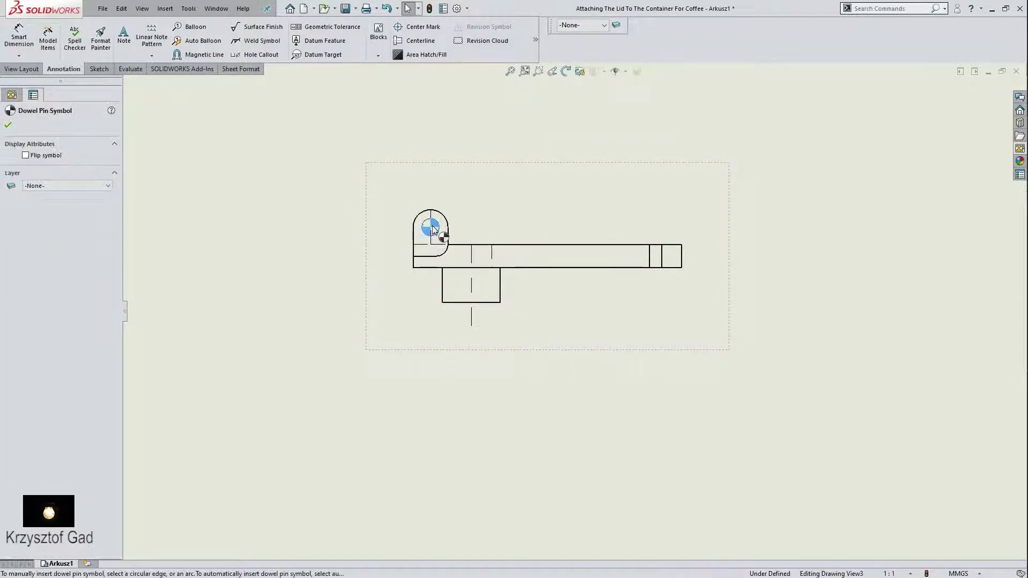
key(Escape)
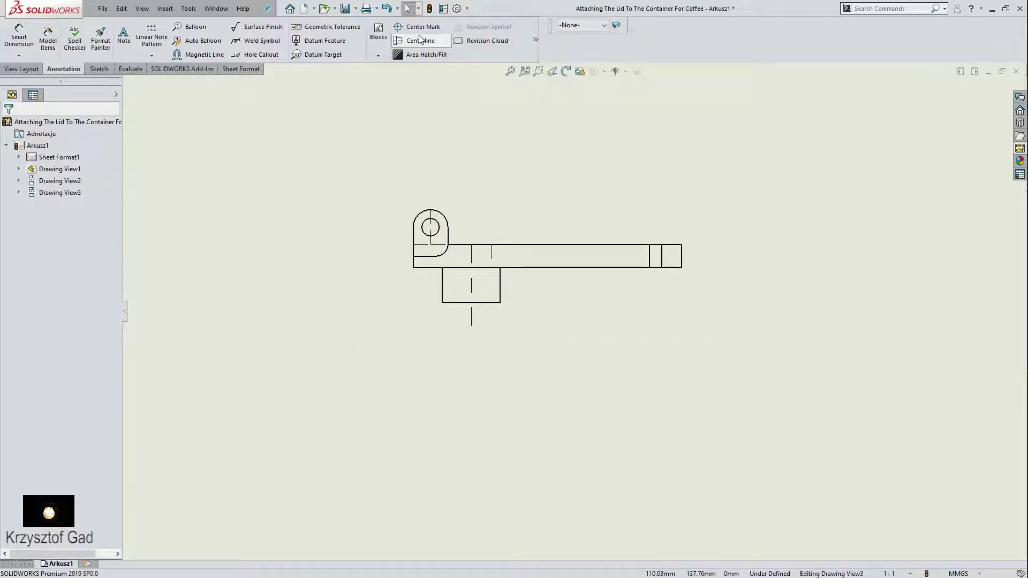
Add a center mark to the lug's hole
click(421, 27)
click(447, 240)
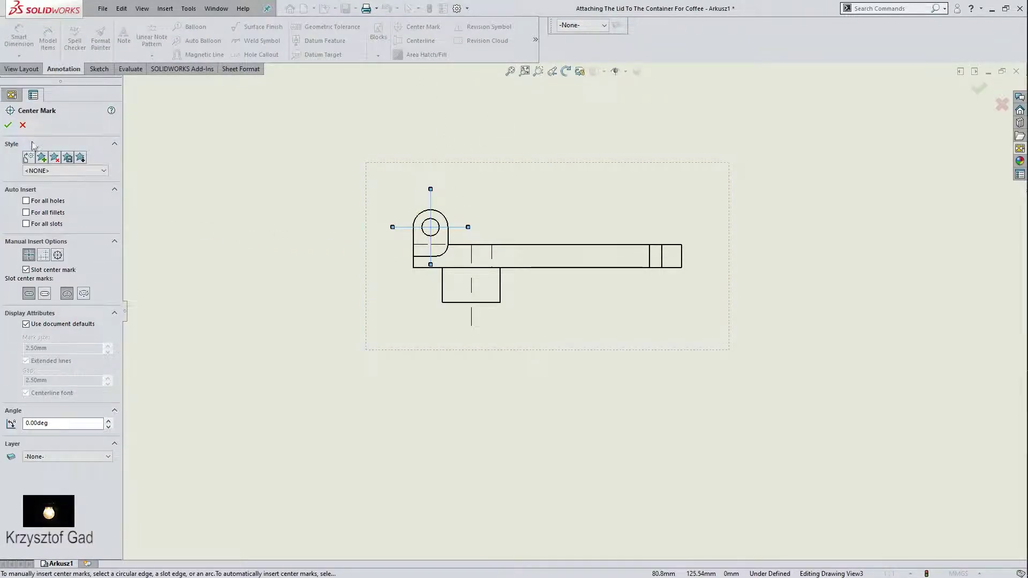
click(8, 125)
scroll(287, 207, up, 1)
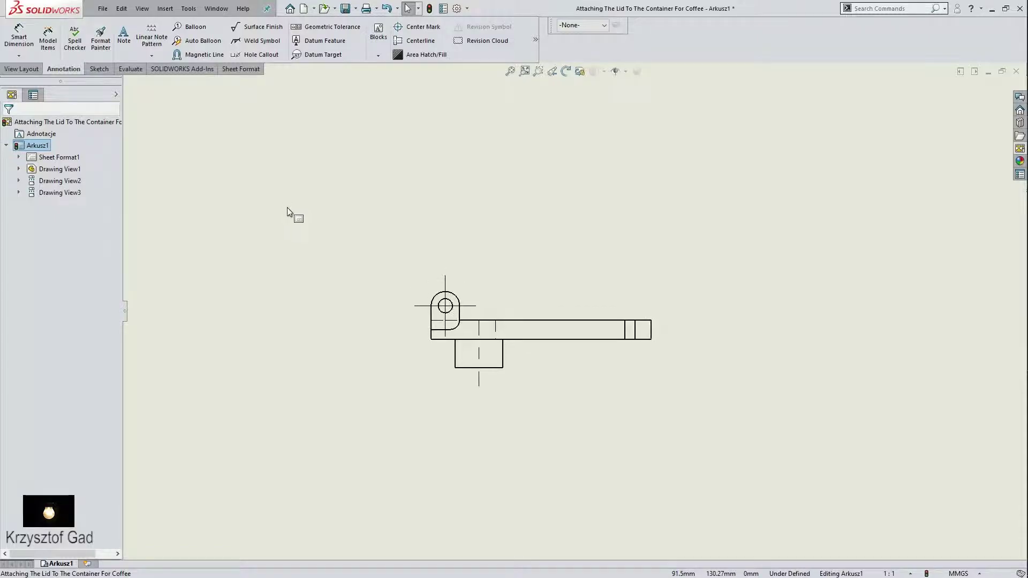
scroll(327, 236, up, 3)
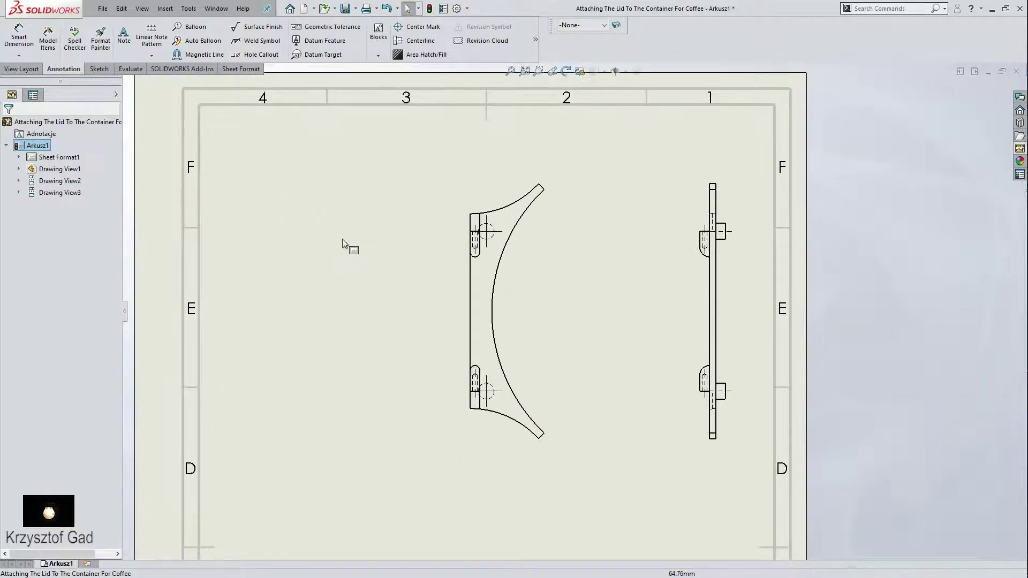
Switch the sheet Arkusz1 to first-angle projection in its properties
right_click(46, 147)
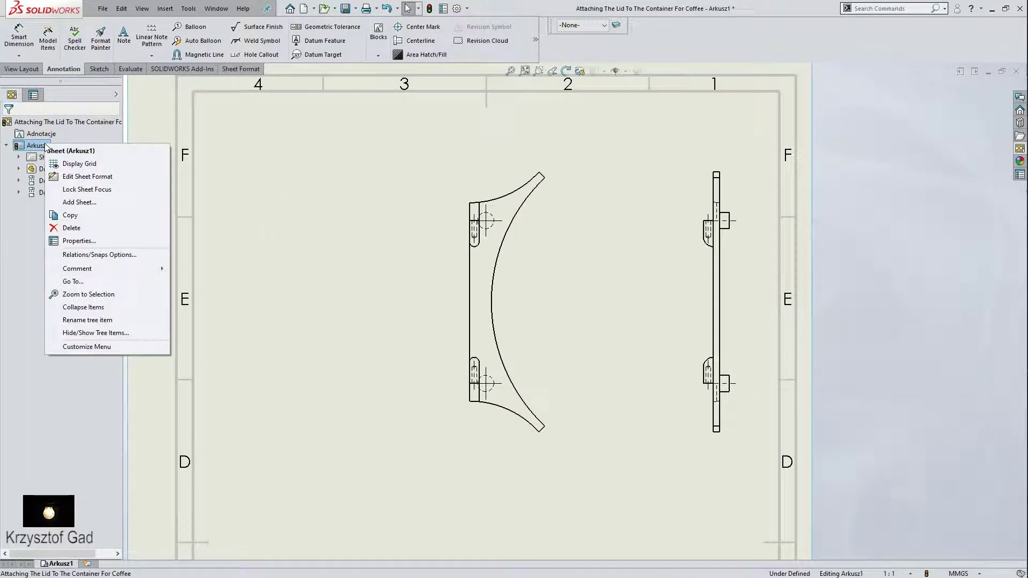
click(70, 236)
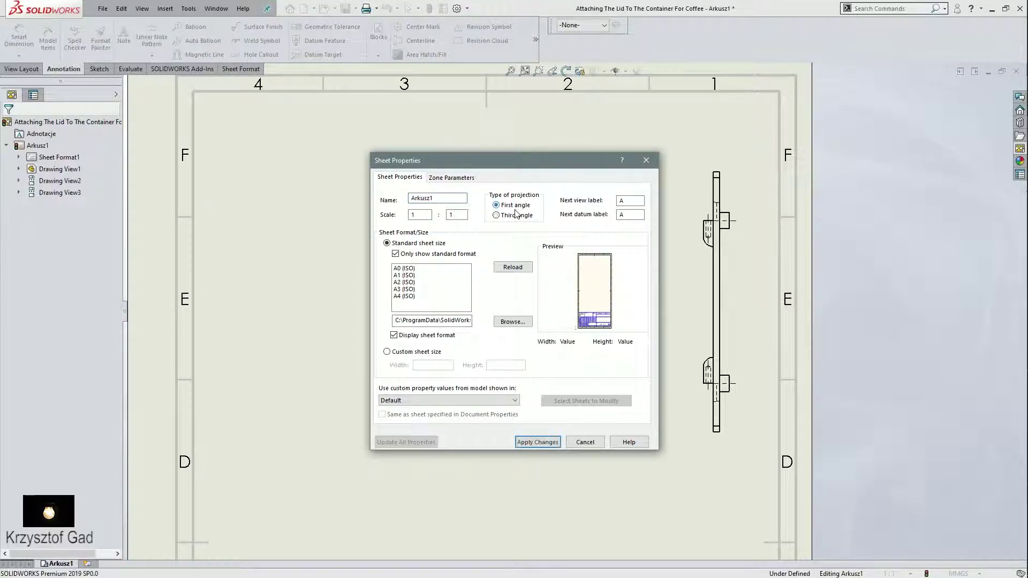
click(555, 442)
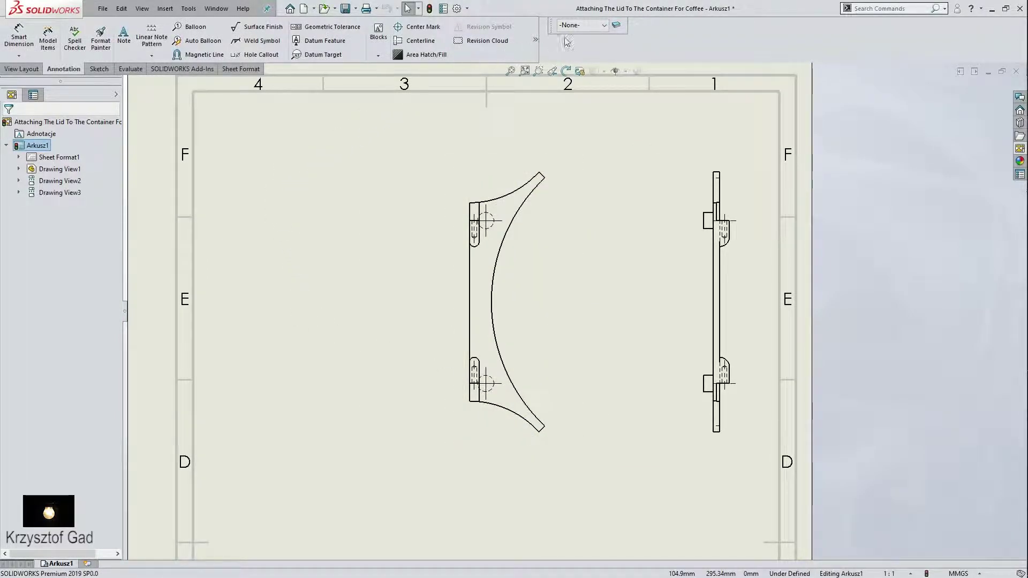
Create layer Layer1 with a dash-dot line style as the current layer
click(625, 29)
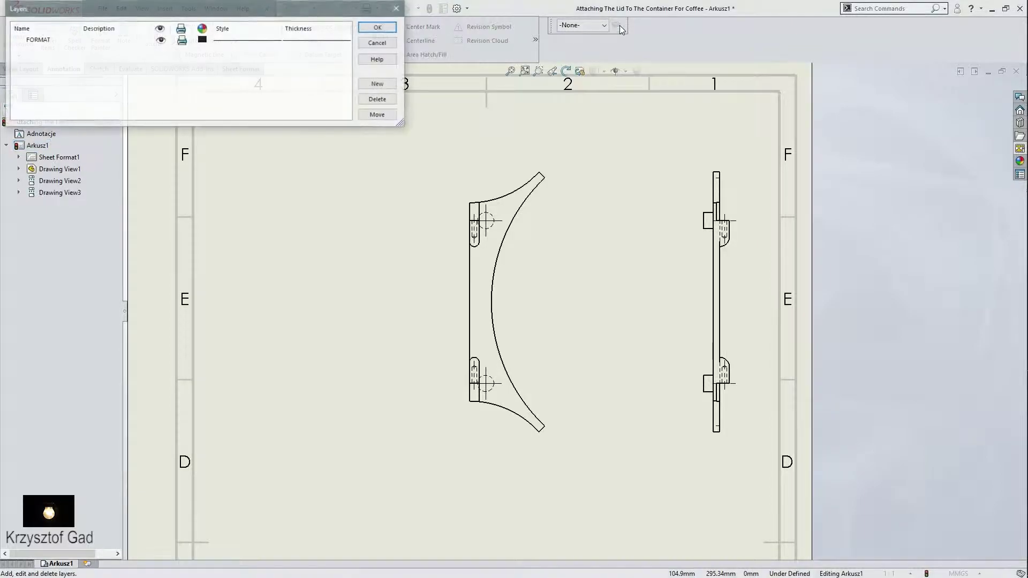
click(394, 89)
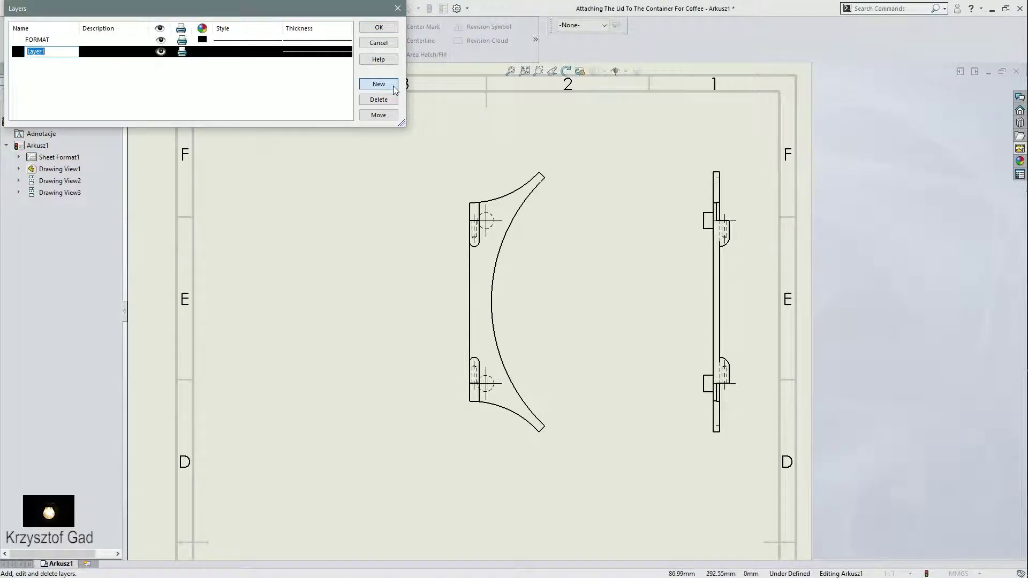
click(308, 57)
click(259, 52)
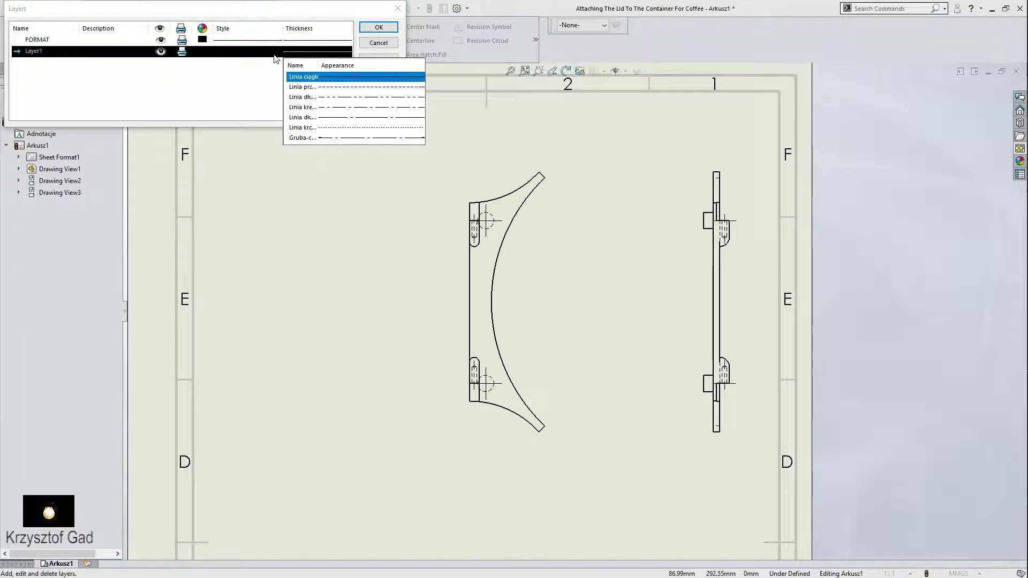
click(323, 107)
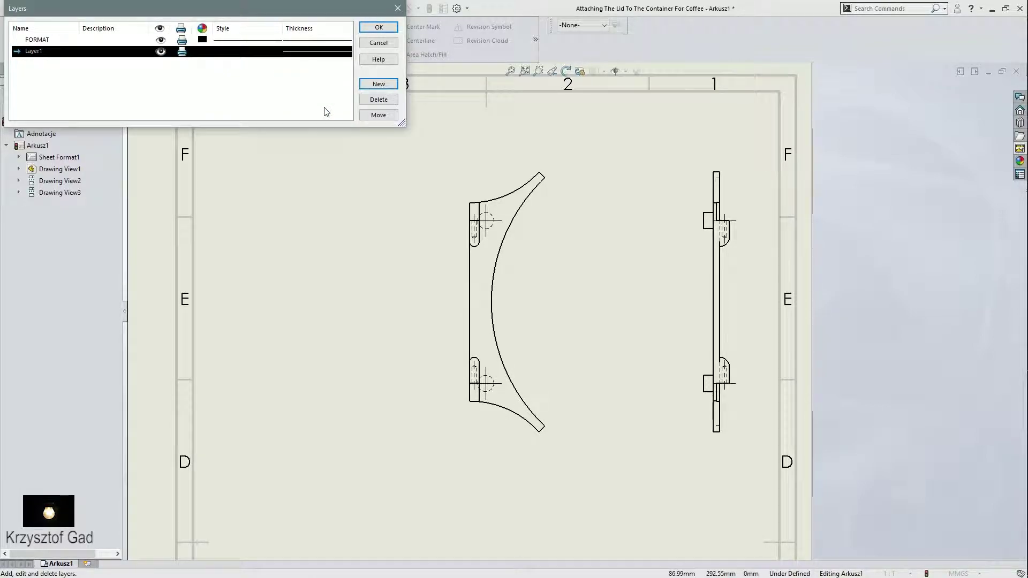
click(379, 26)
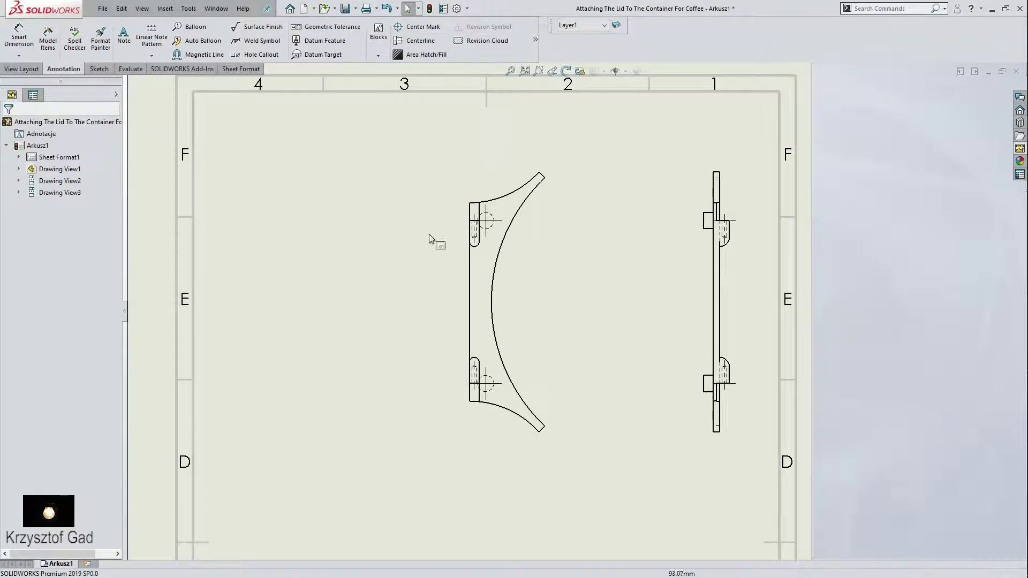
click(104, 71)
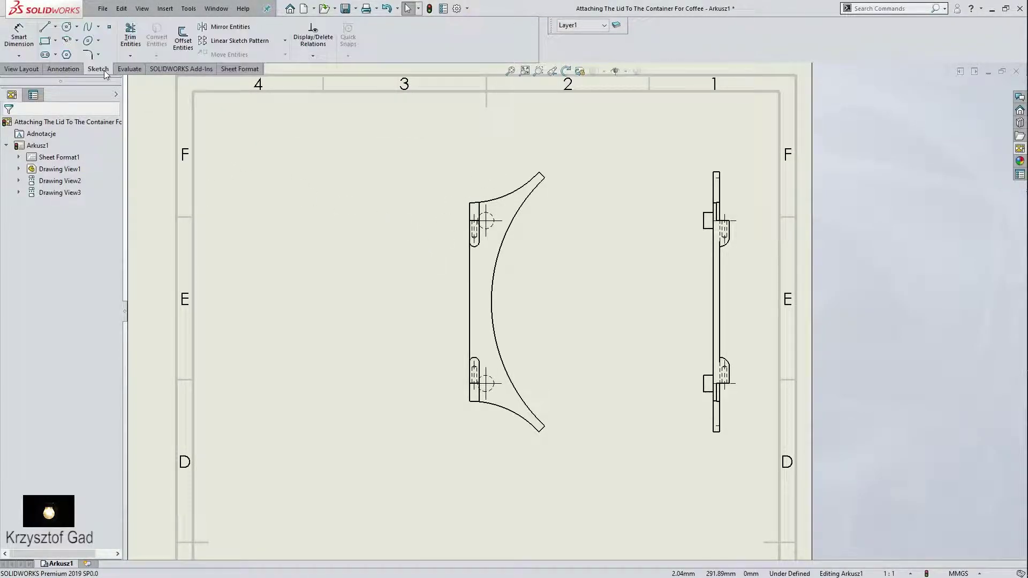
click(67, 28)
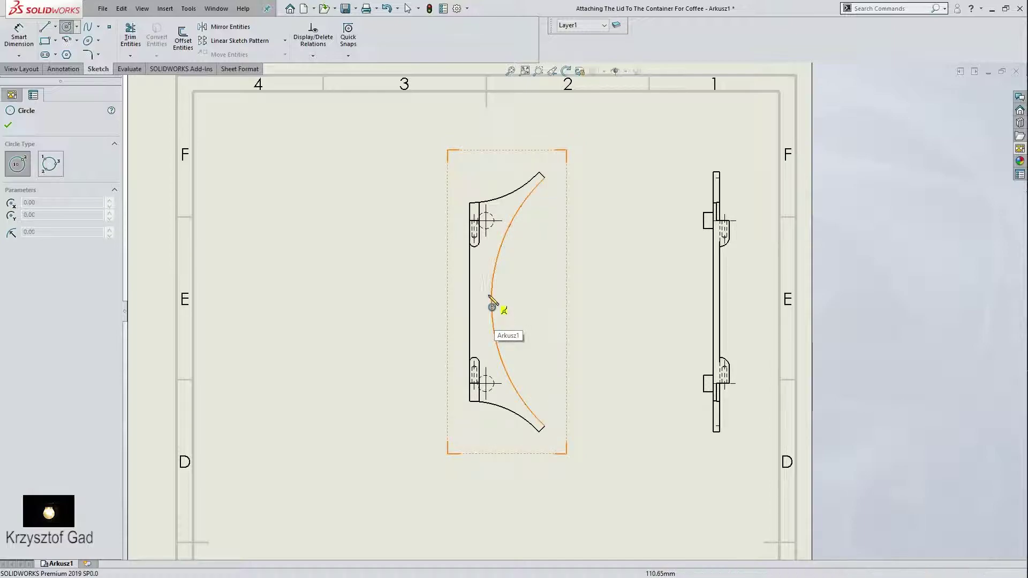
Sketch a large circle right of the view plus small circles above and below
click(663, 302)
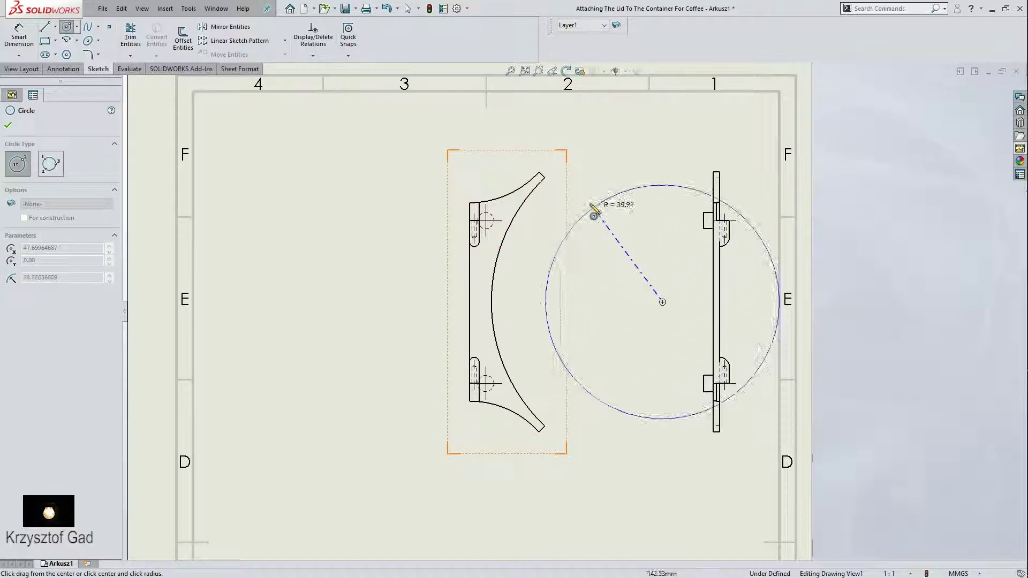
click(540, 173)
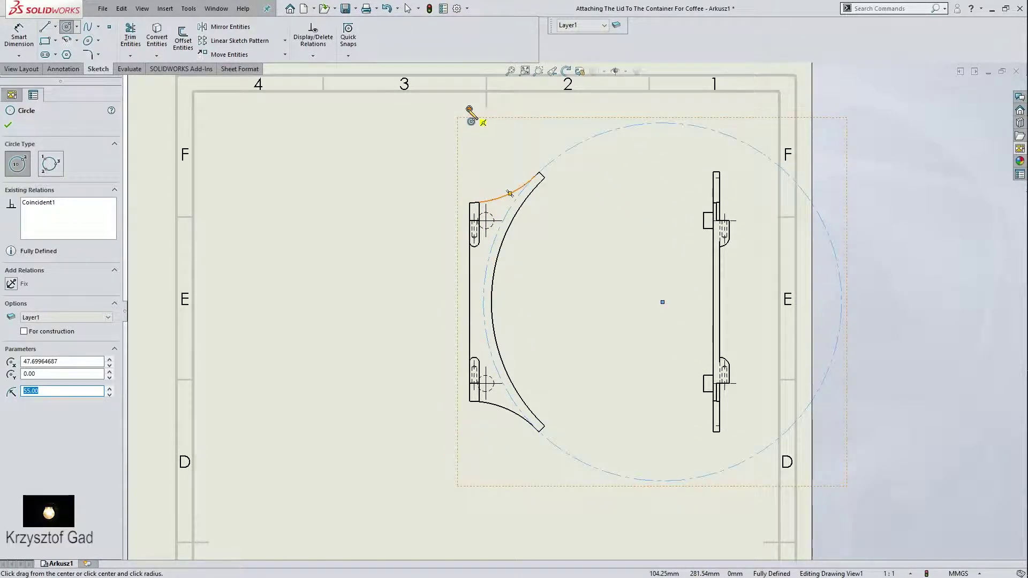
click(469, 109)
click(499, 206)
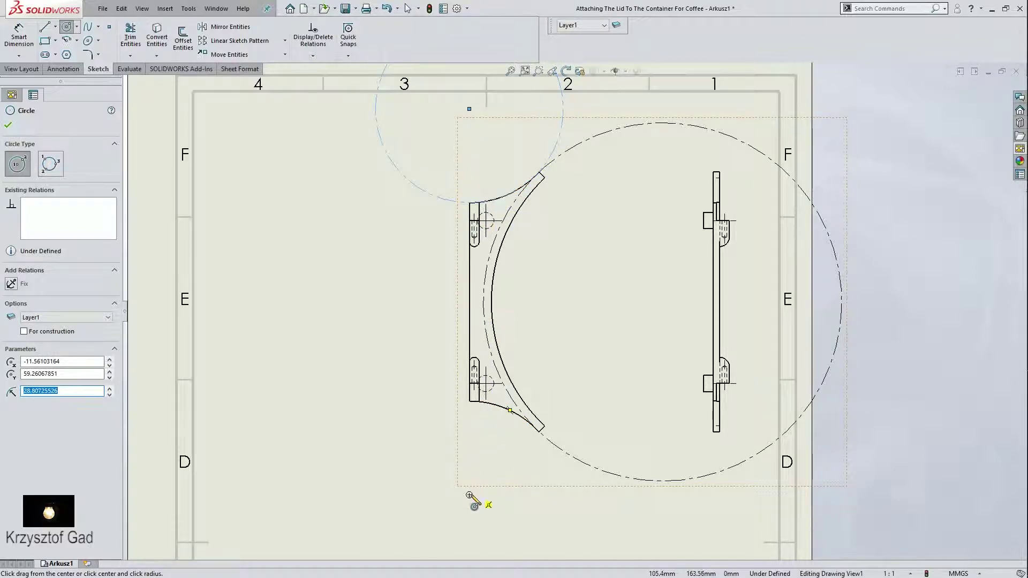
click(469, 494)
click(494, 402)
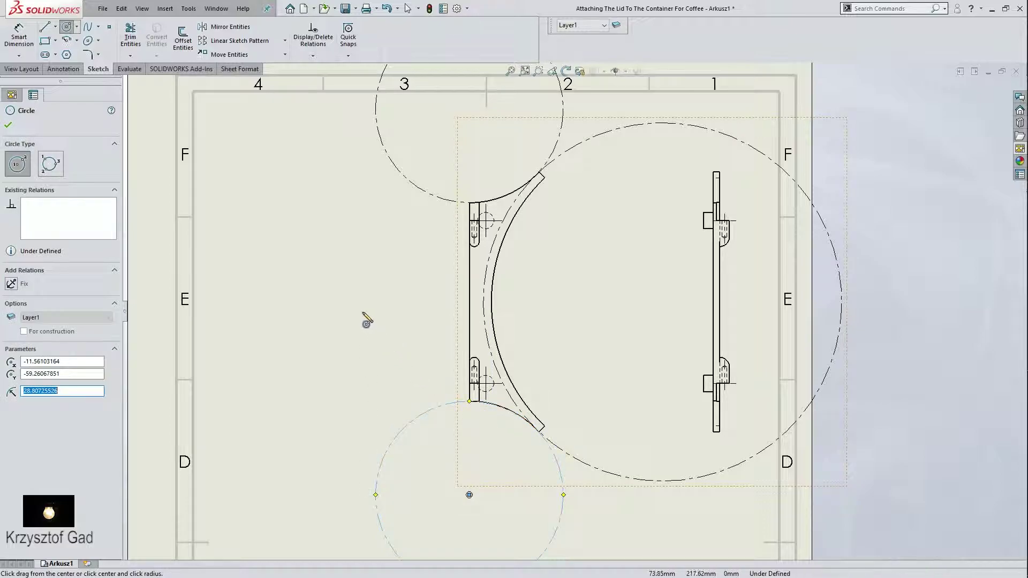
Sketch a large left circle and make it tangent to the lower circle
click(242, 301)
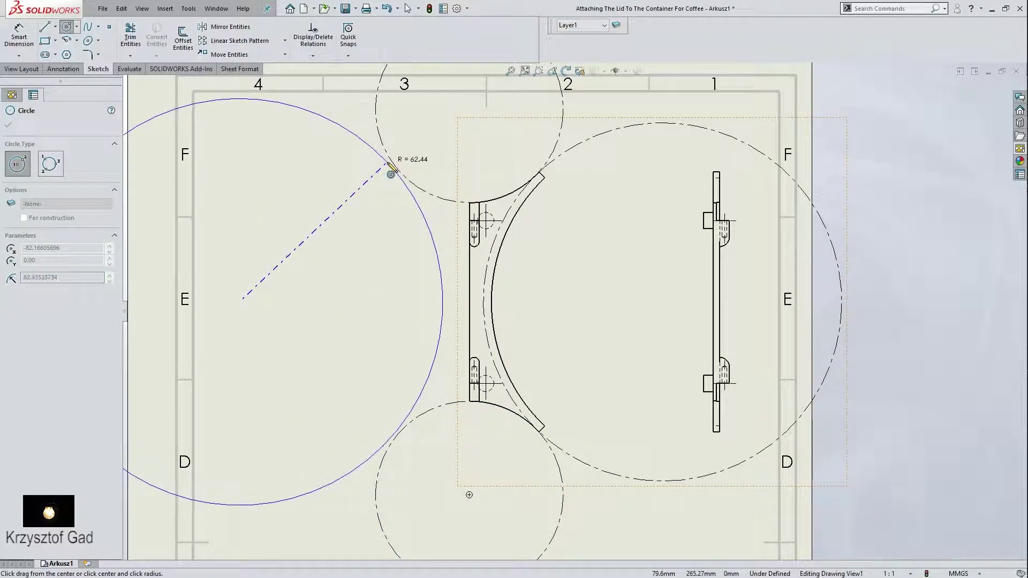
click(396, 172)
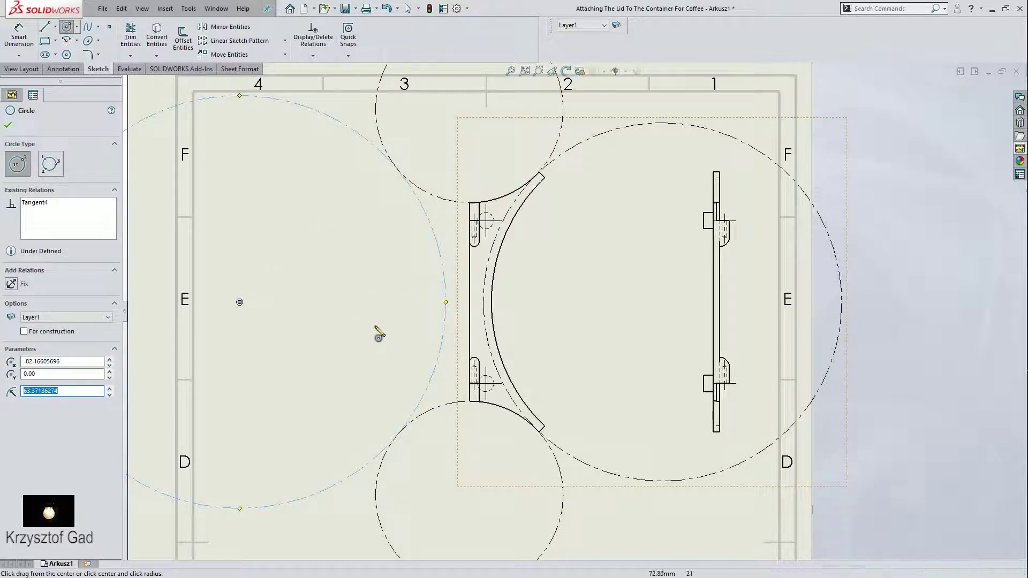
key(Escape)
click(430, 416)
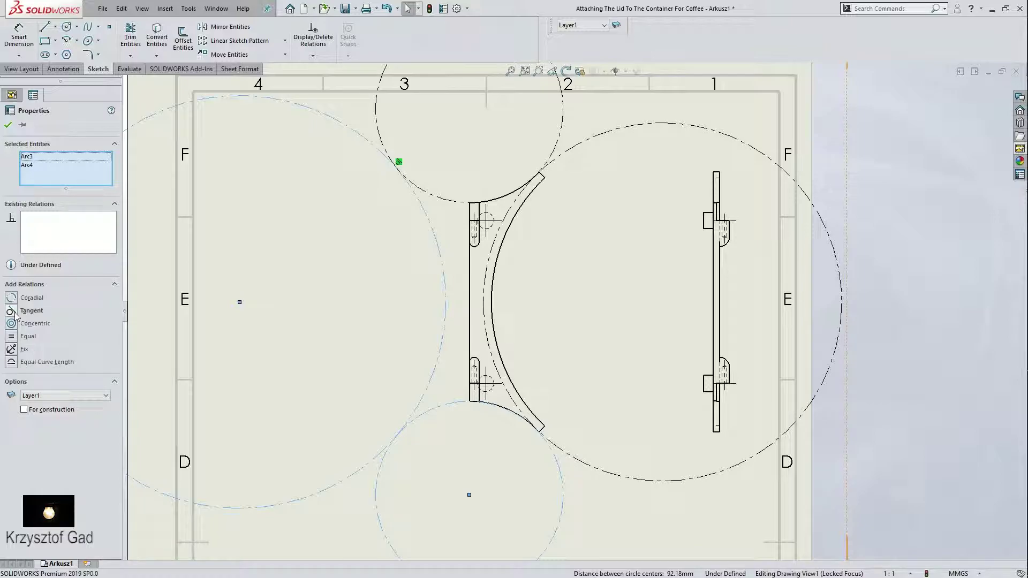
click(8, 124)
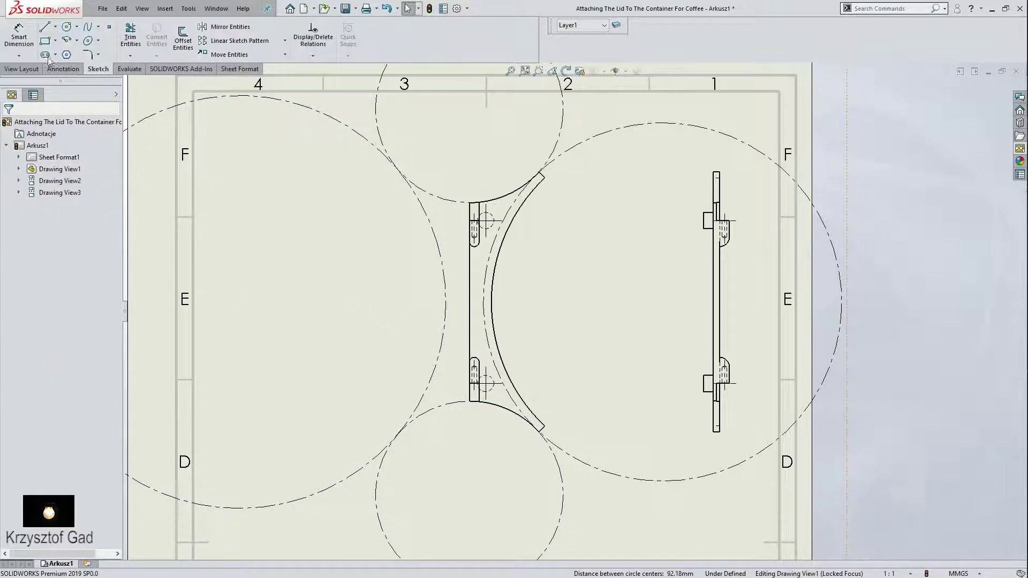
Draw lines joining the four circle centres in a diamond, plus a horizontal left–right centre line
click(45, 29)
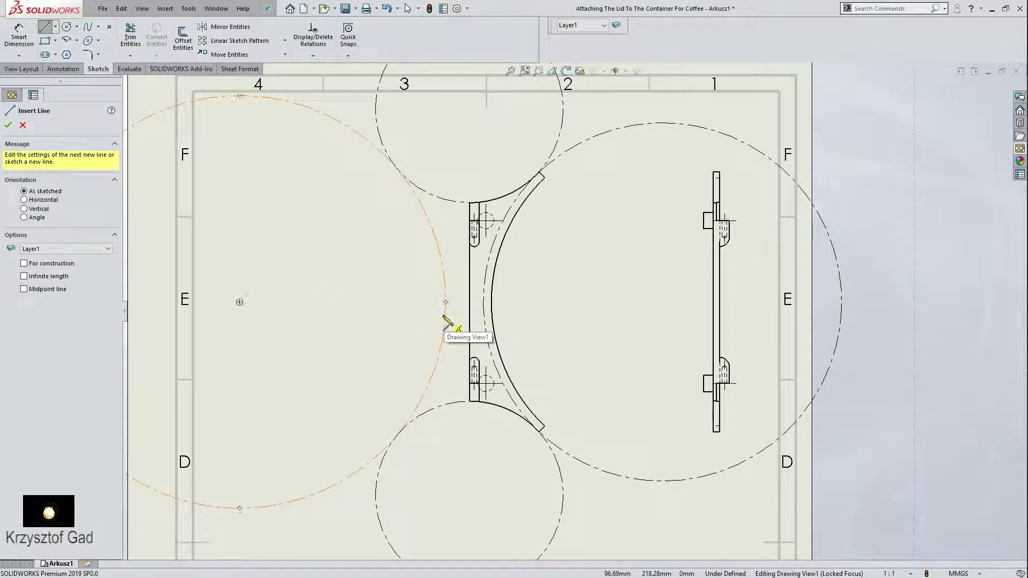
mouse_move(239, 302)
mouse_down()
mouse_move(405, 180)
mouse_move(470, 108)
mouse_move(668, 109)
mouse_up()
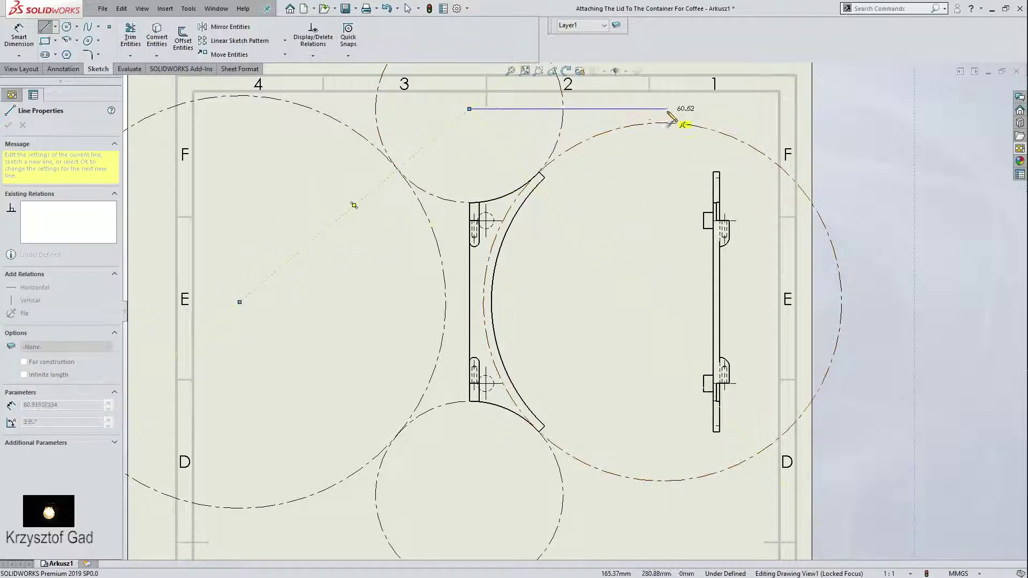
click(663, 303)
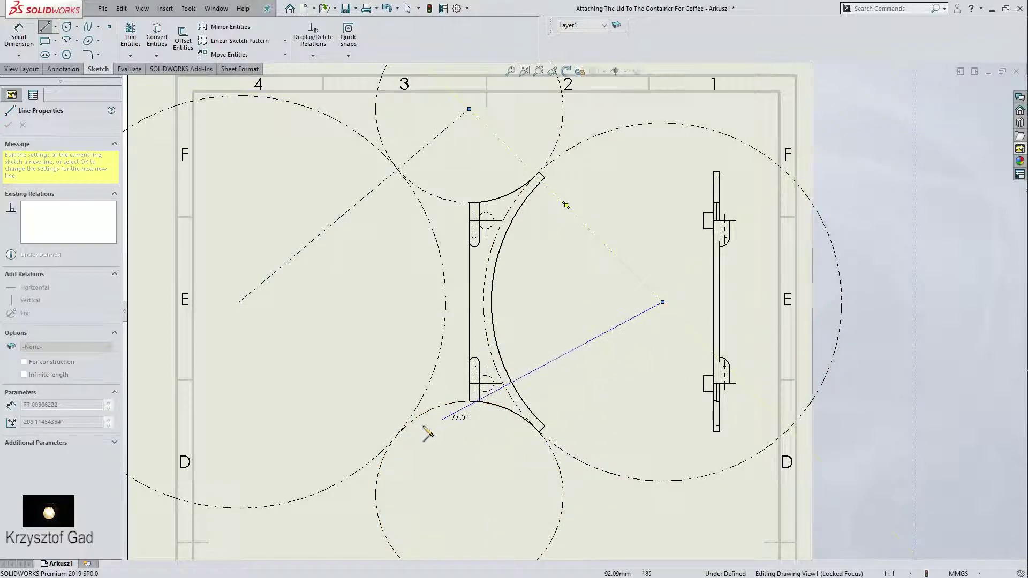
scroll(460, 439, up, 1)
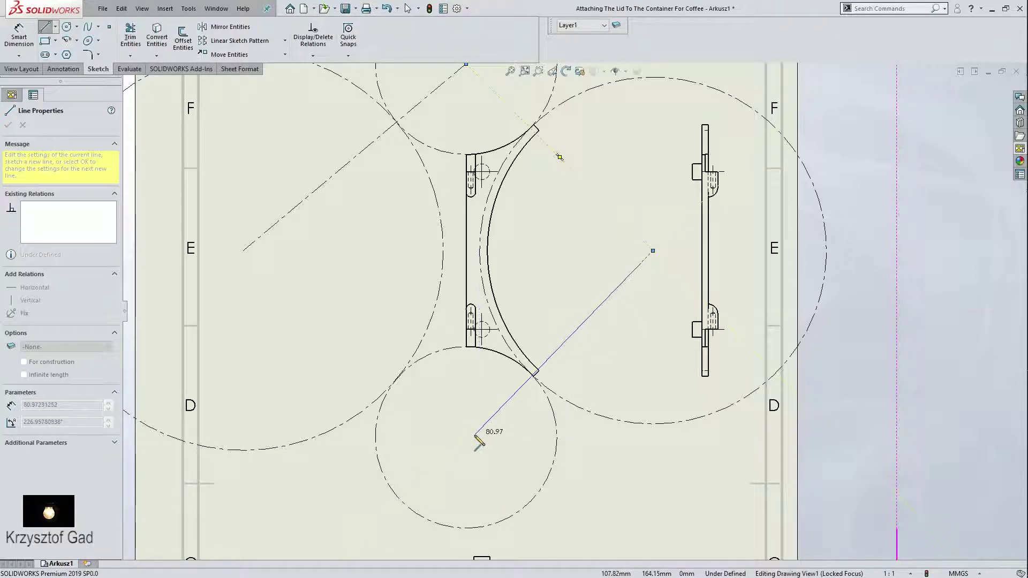
click(466, 438)
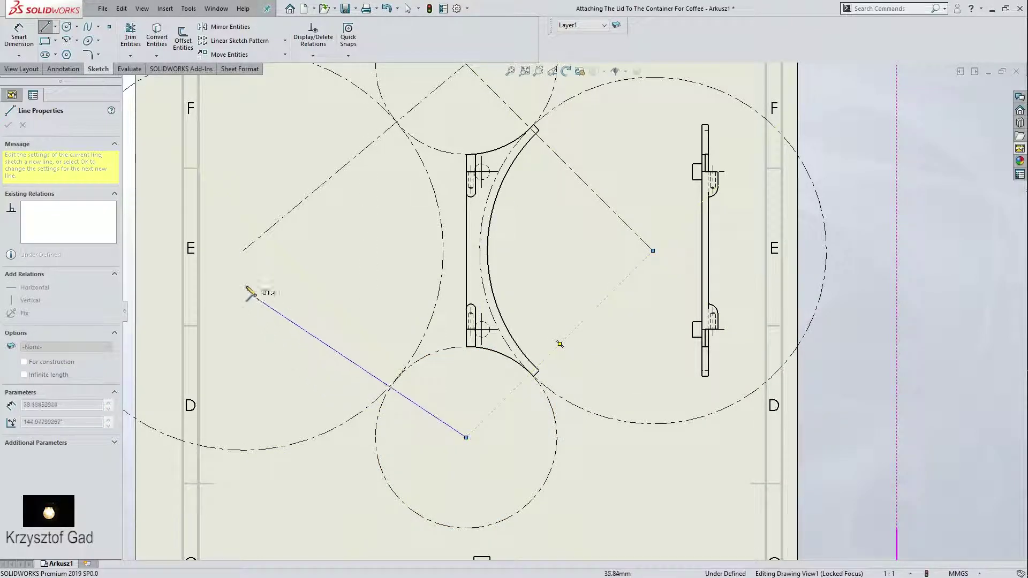
click(244, 250)
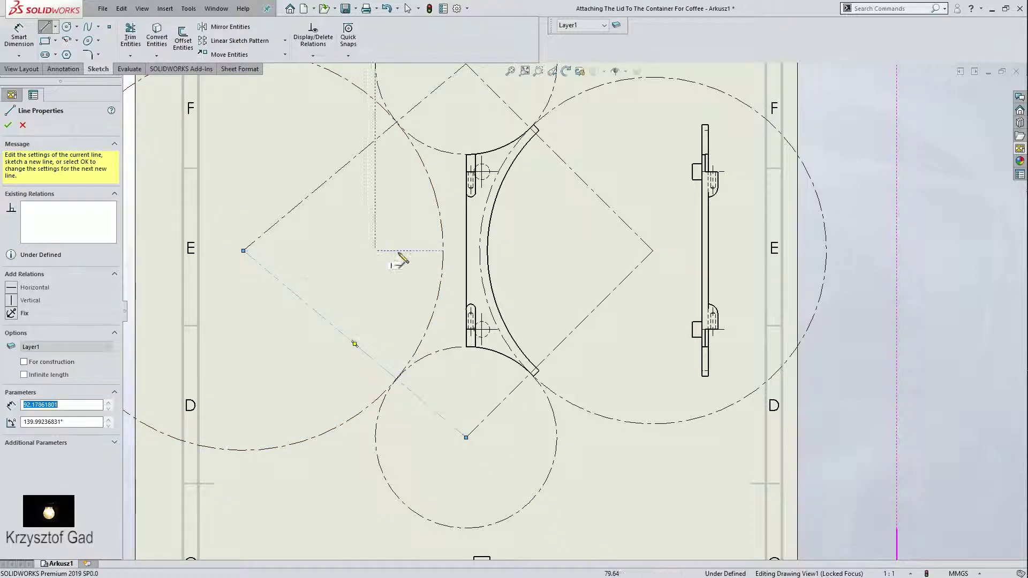
click(652, 250)
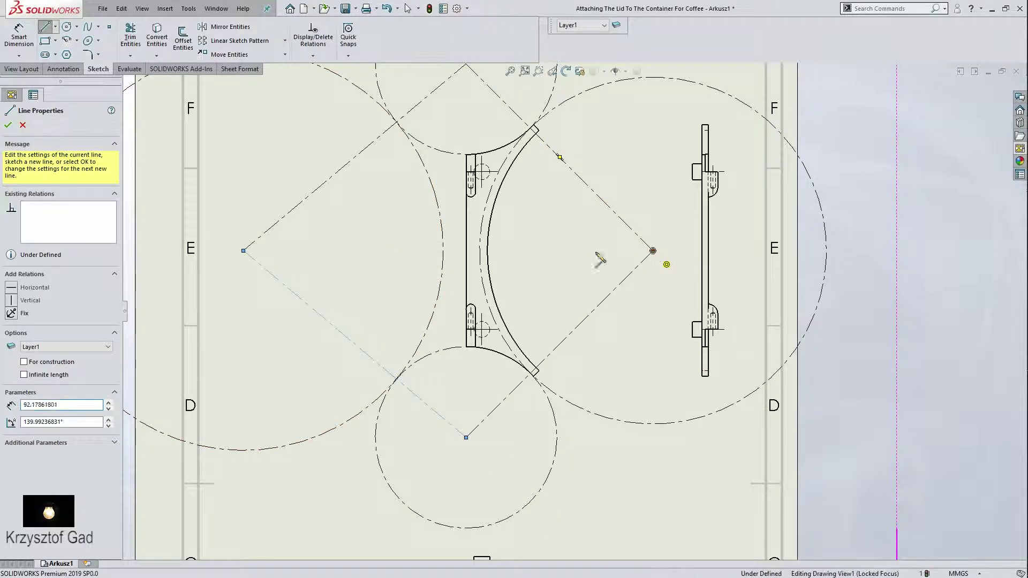
click(244, 250)
key(Escape)
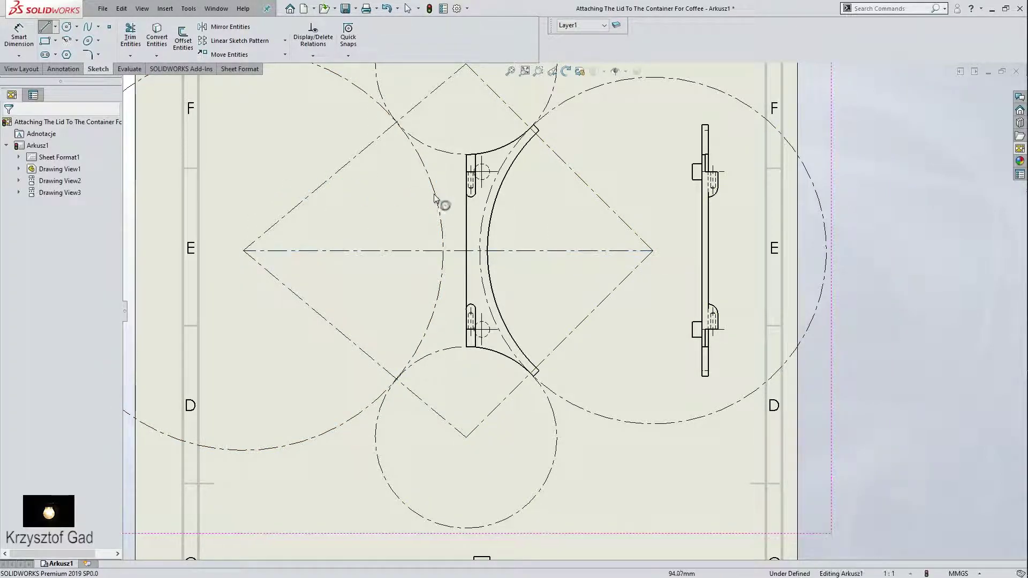
Relate the upper small circle to the lid's upper arc
click(436, 201)
text(80)
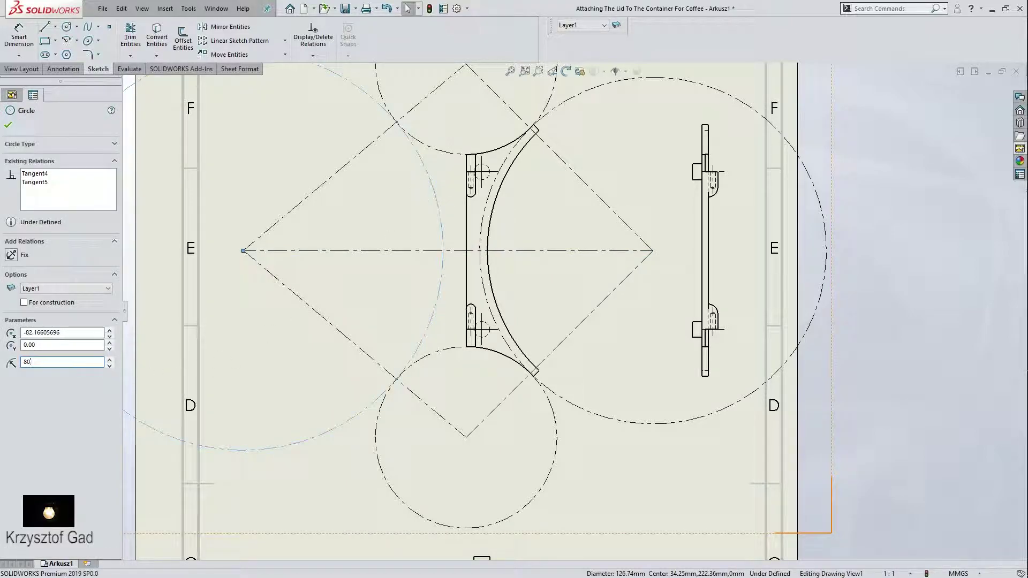
key(Return)
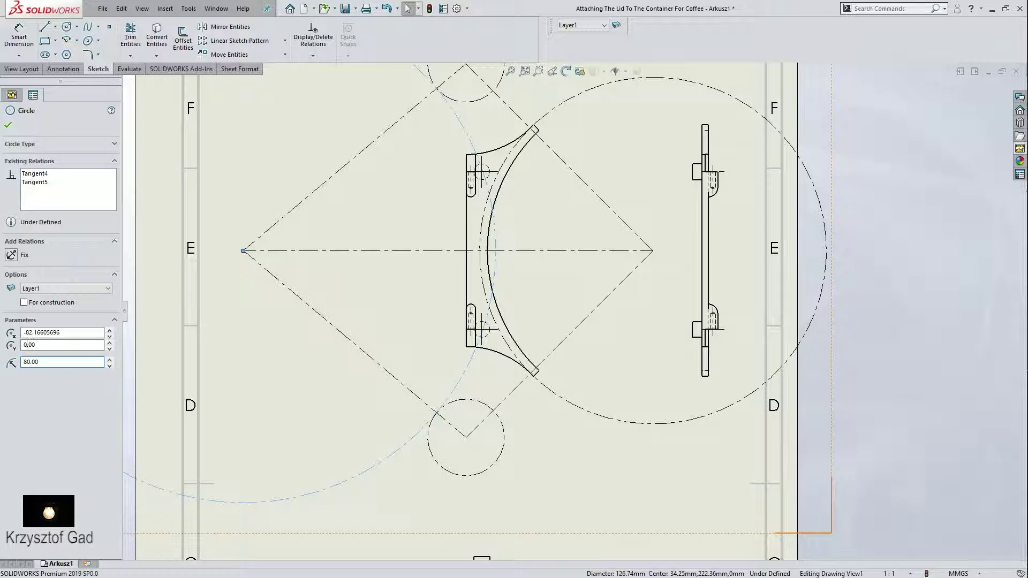
key(Escape)
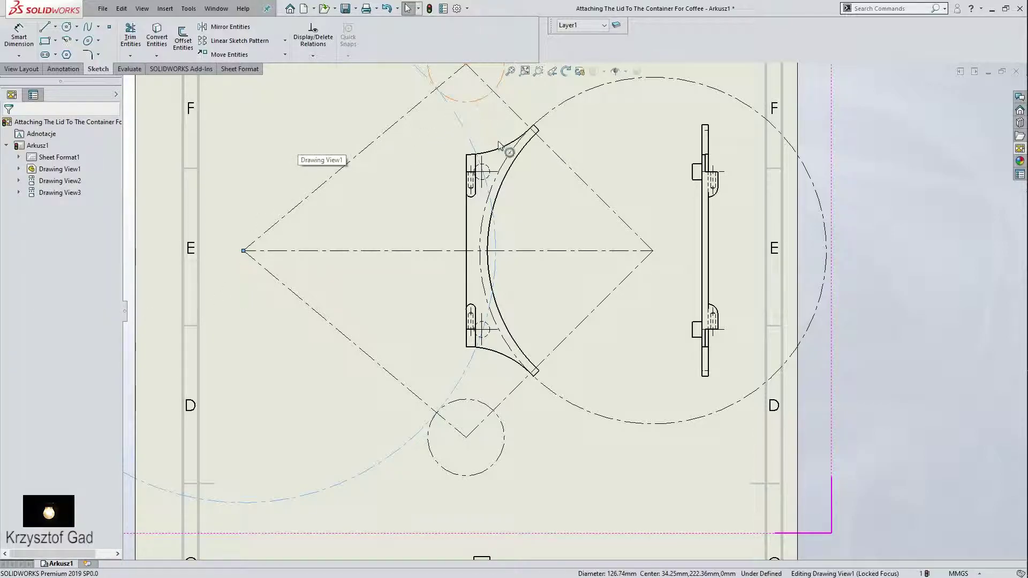
click(473, 105)
ctrl+click(499, 154)
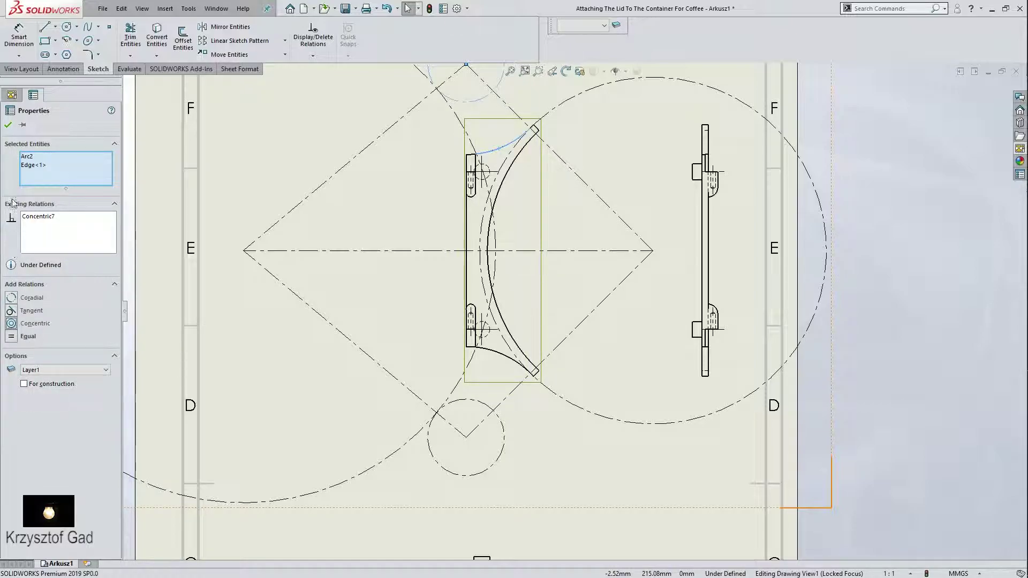
click(15, 125)
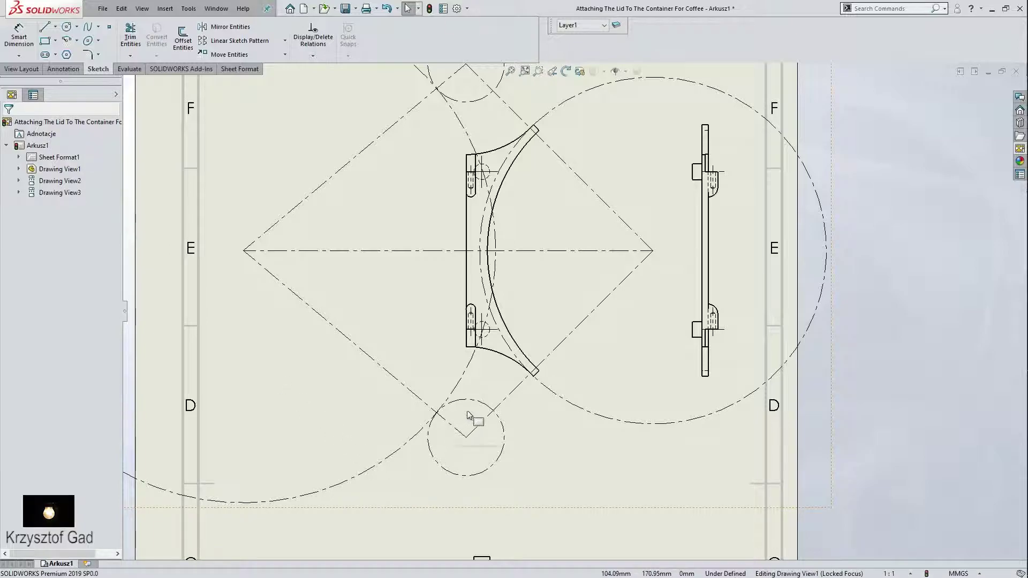
Relate the lower small circle to the lid's lower edge and make it tangent to the large arc
click(474, 403)
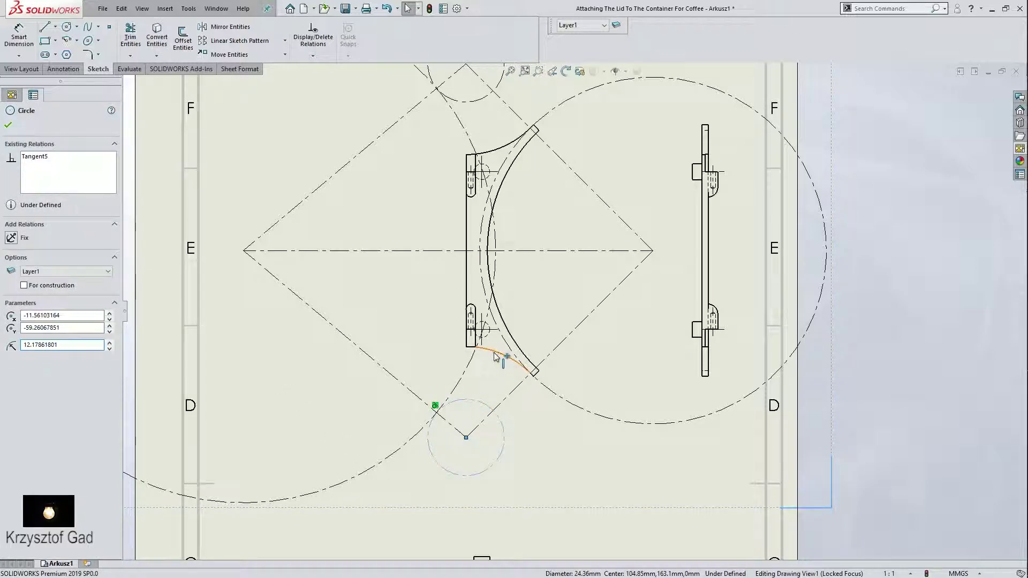
ctrl+click(508, 359)
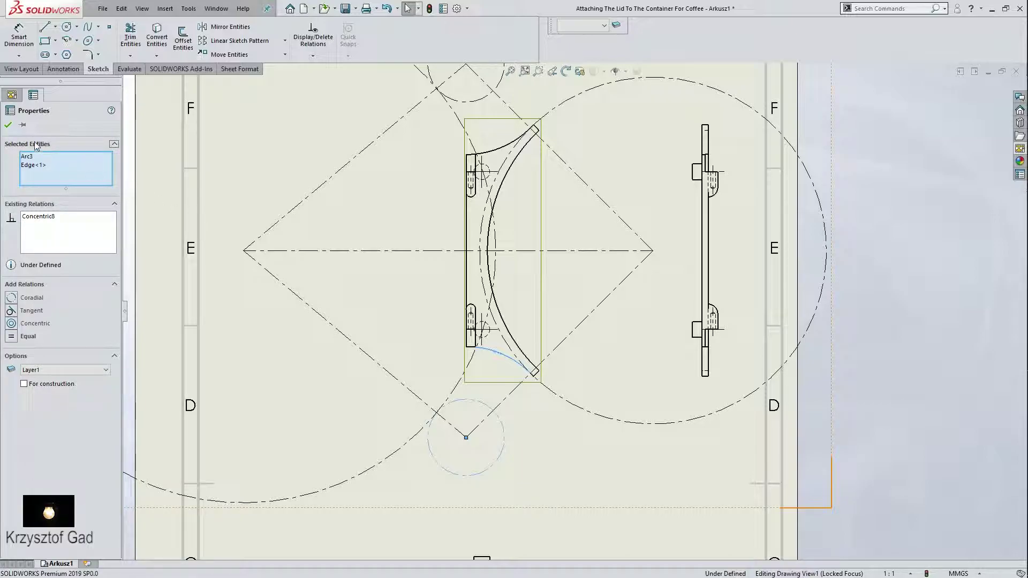
click(8, 125)
scroll(493, 405, down, 1)
scroll(505, 427, down, 1)
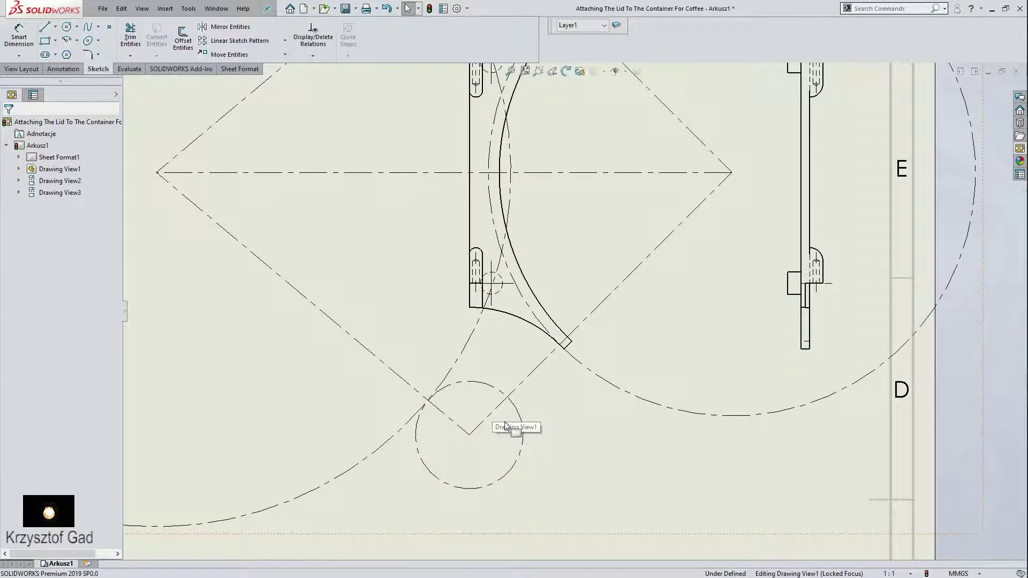
click(516, 411)
ctrl+click(592, 373)
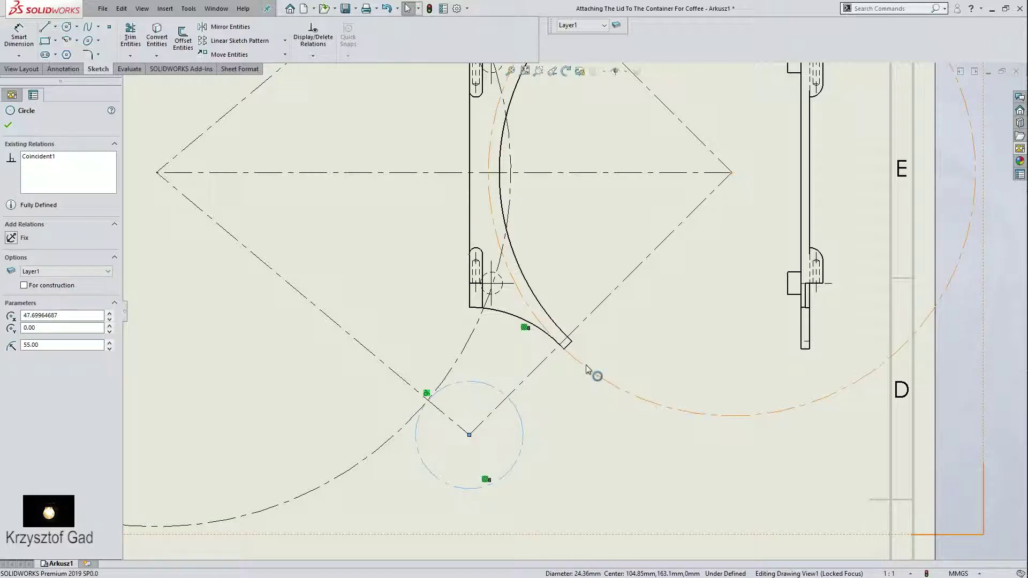
click(12, 311)
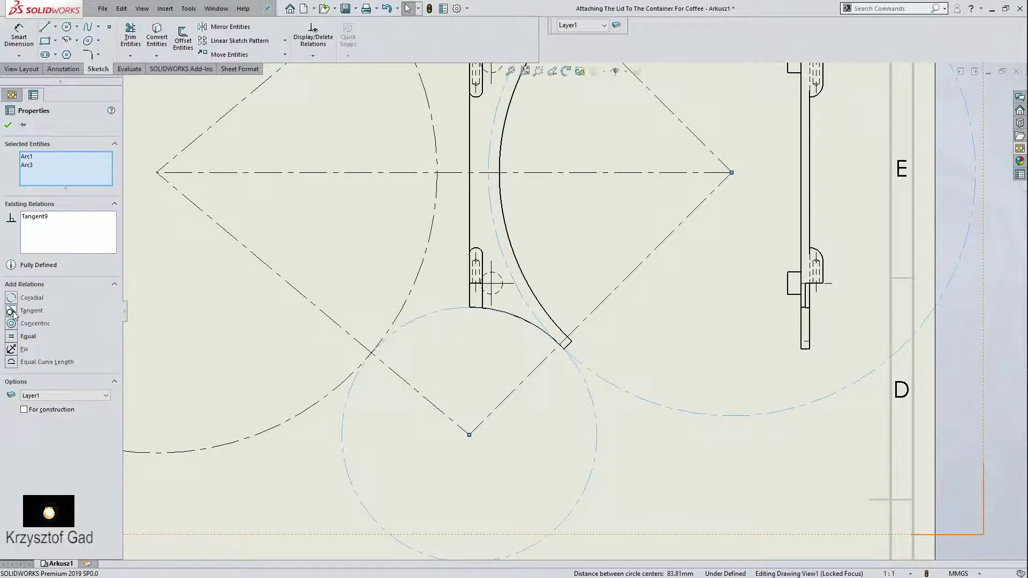
key(f)
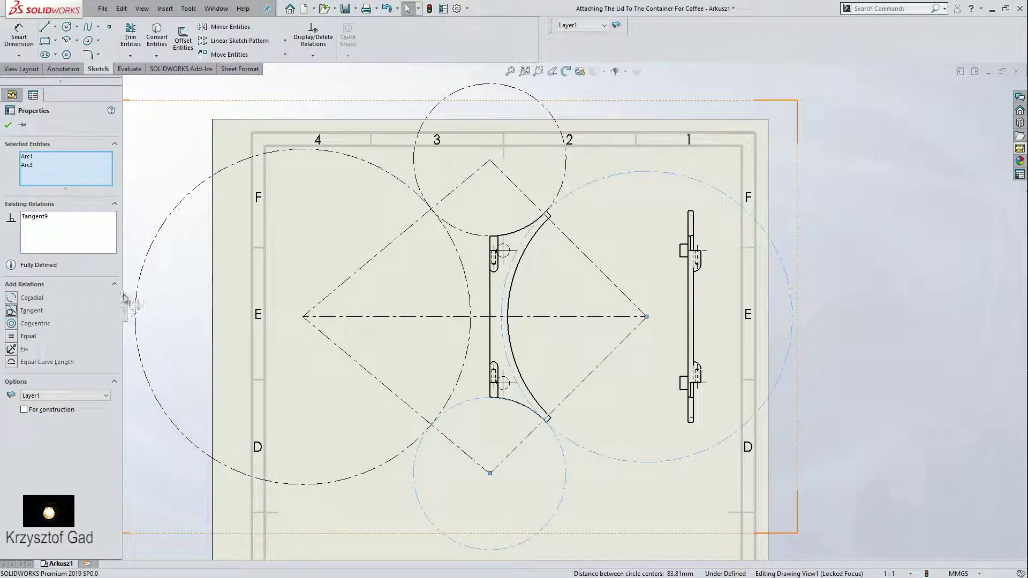
click(8, 125)
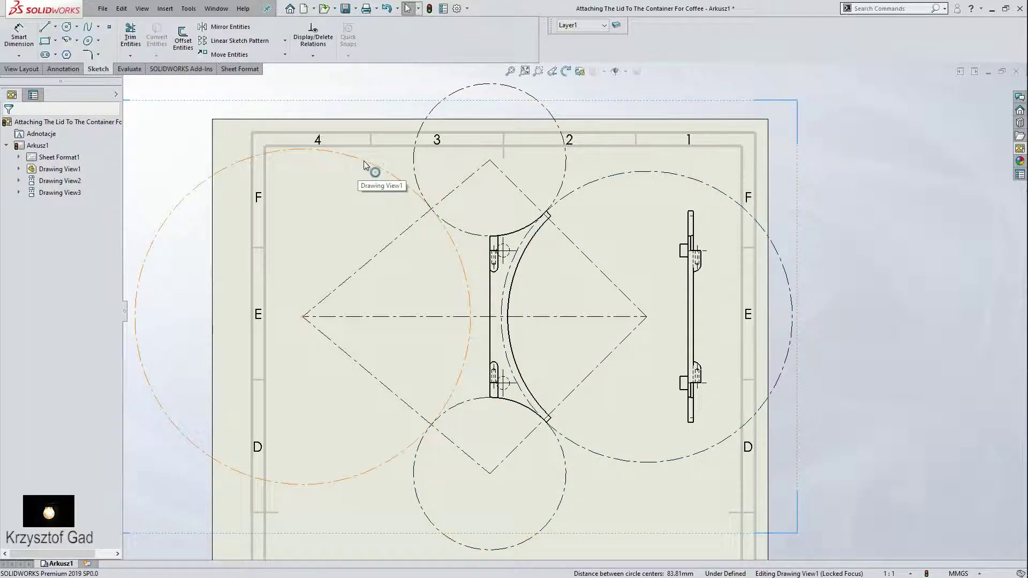
Set the large left construction circle's radius to 80 mm
click(364, 165)
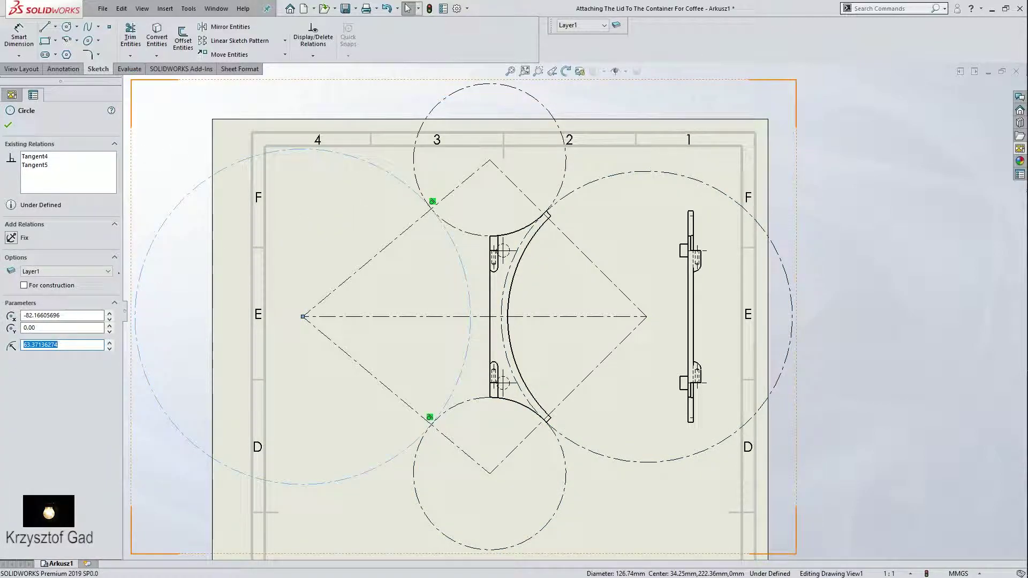
text(80)
key(Return)
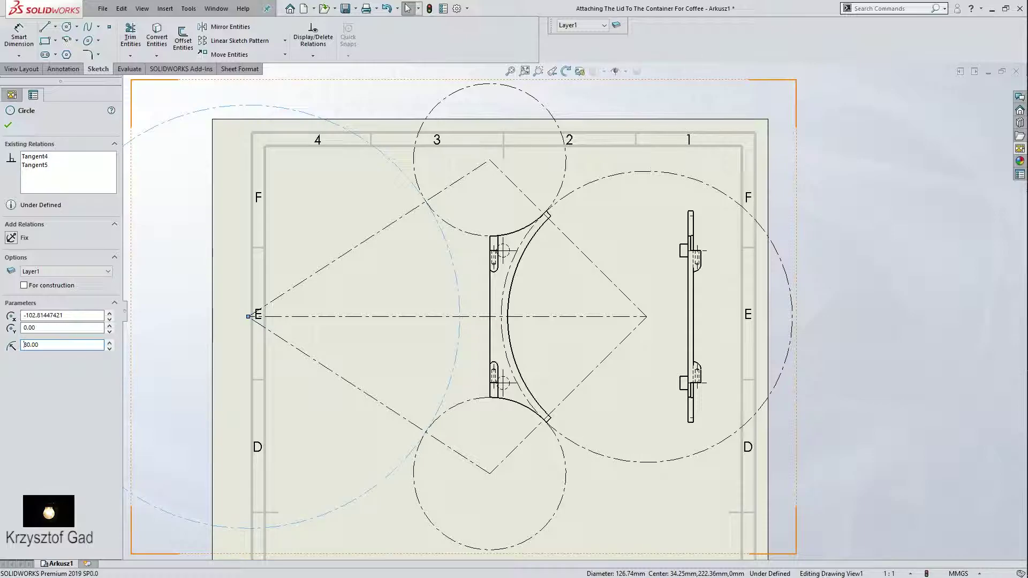
click(8, 125)
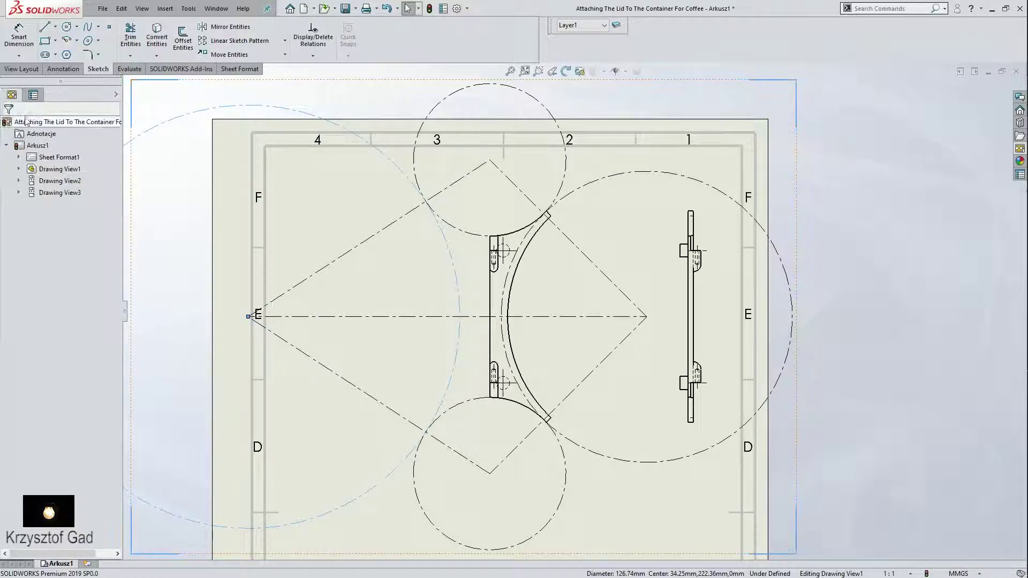
Dimension the large left construction circle at Ø160 and nudge the sketch slightly right
click(18, 33)
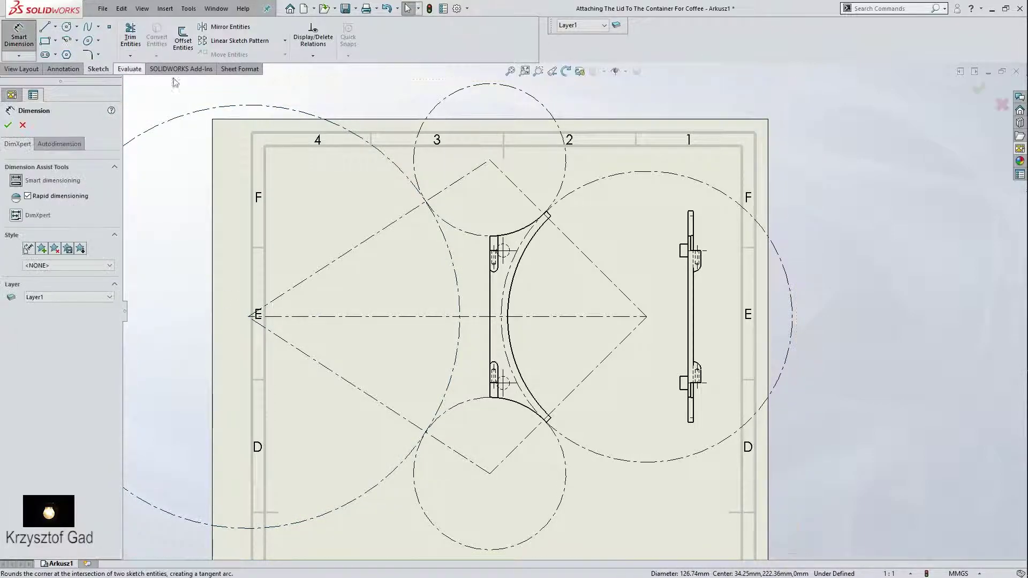
click(347, 133)
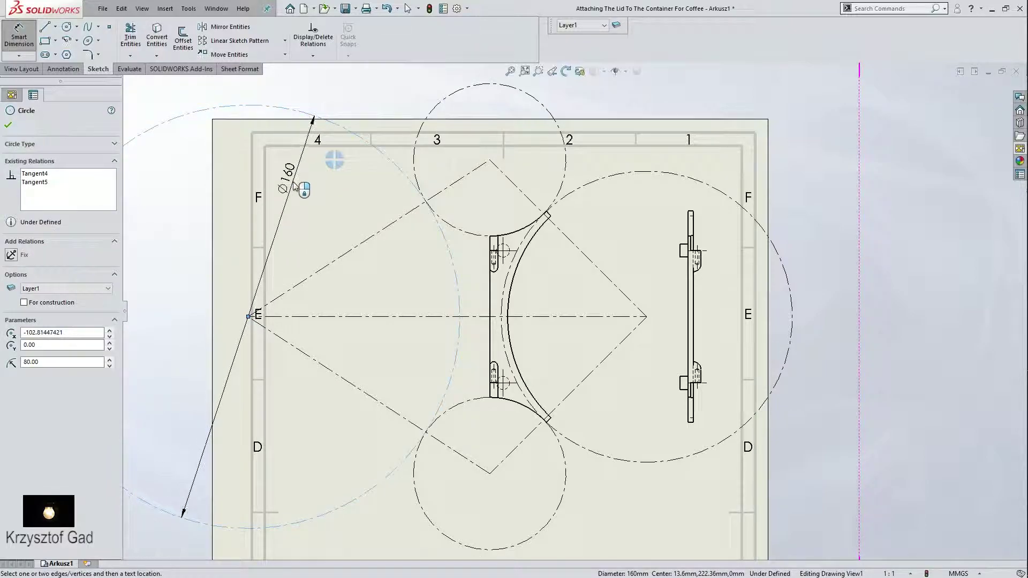
click(294, 184)
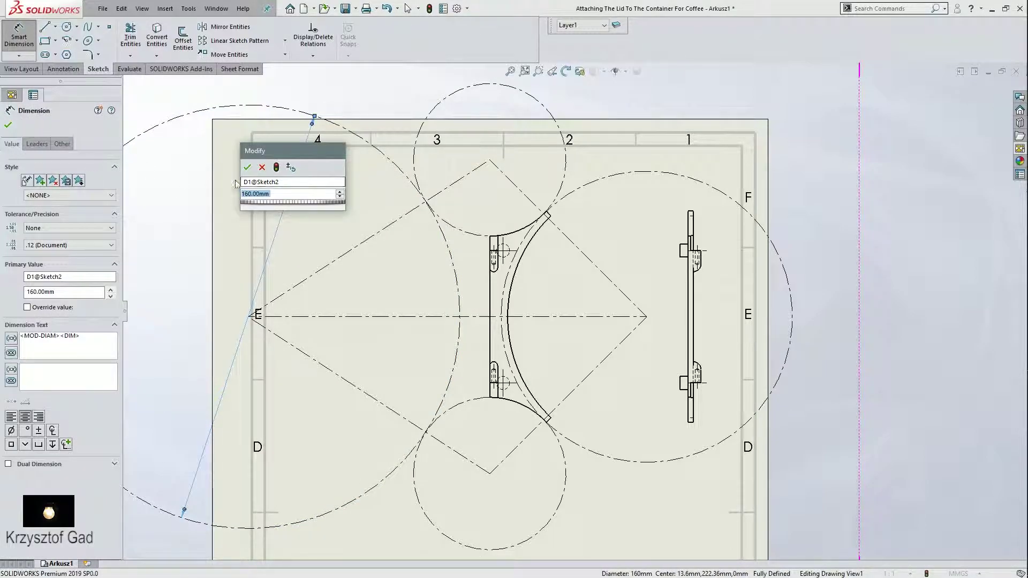
click(246, 168)
key(Escape)
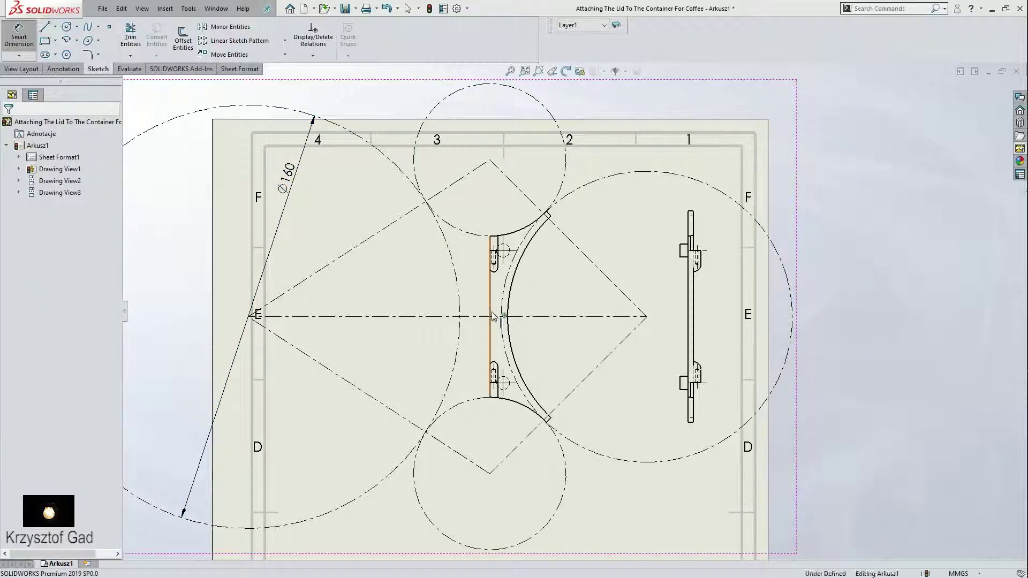
drag(492, 310, 508, 309)
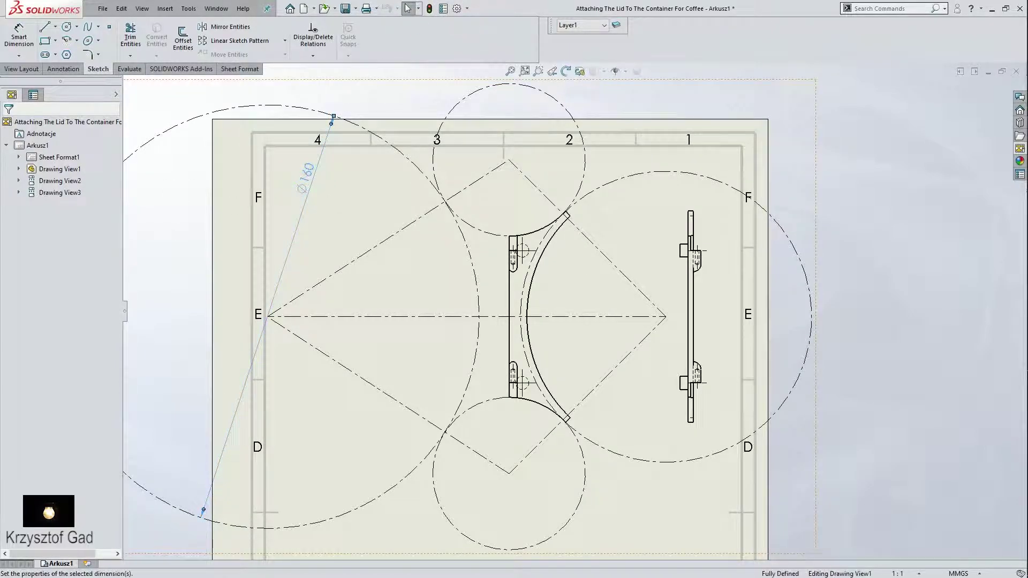
Delete the Ø160 dimension and draw two construction lines from the diamond's left corner
key(Delete)
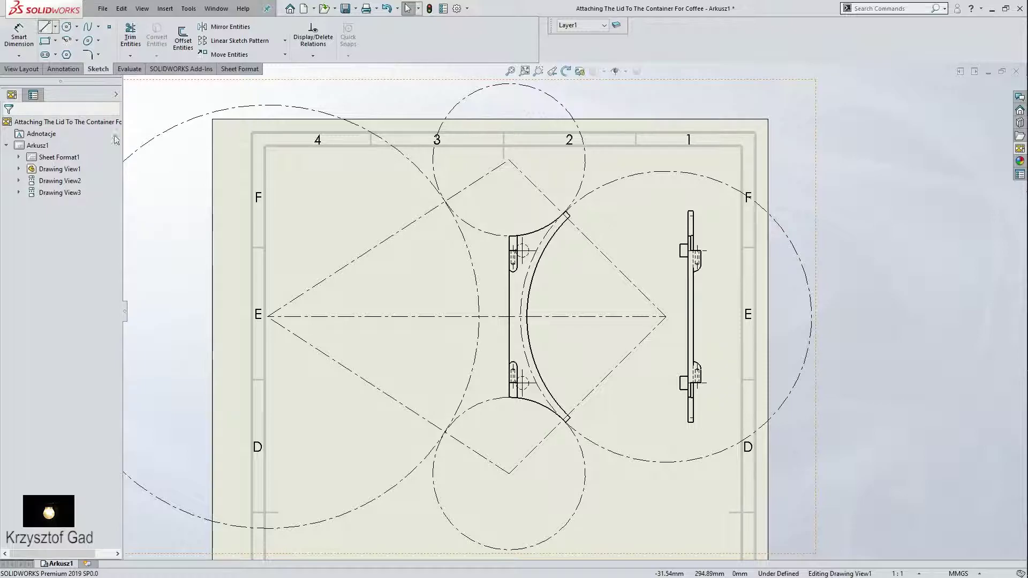
key(l)
click(268, 317)
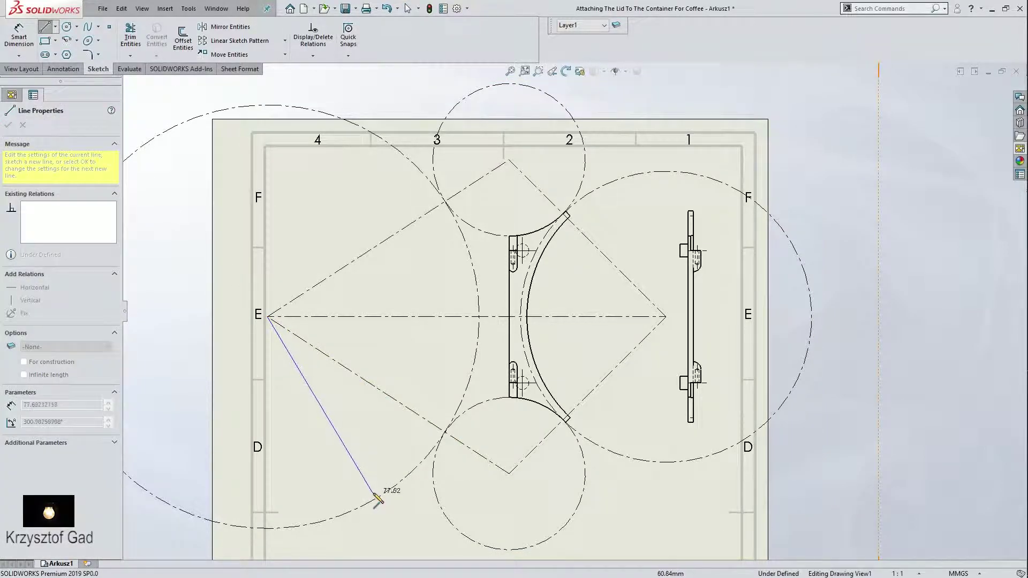
click(378, 497)
right_click(323, 479)
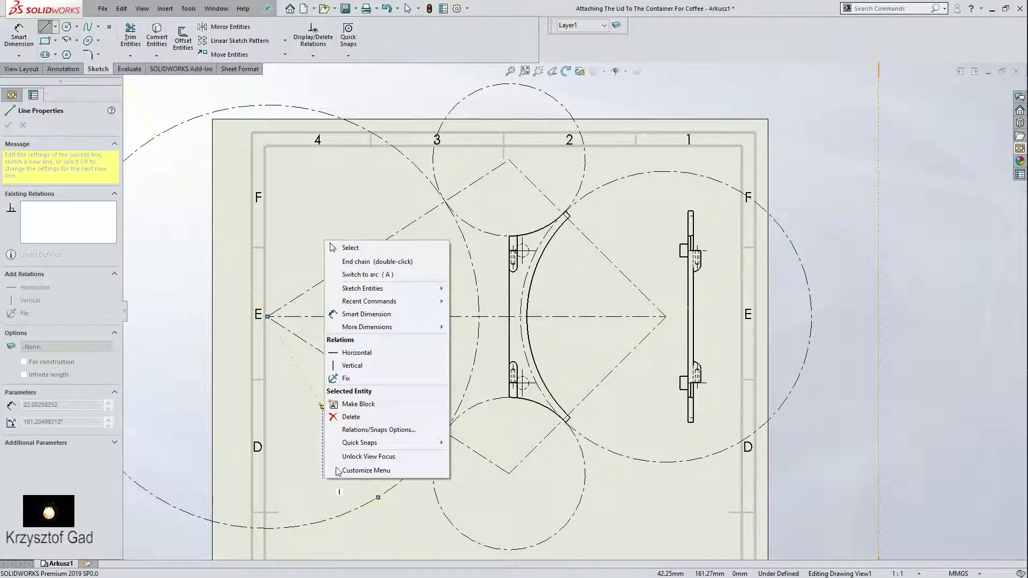
click(393, 263)
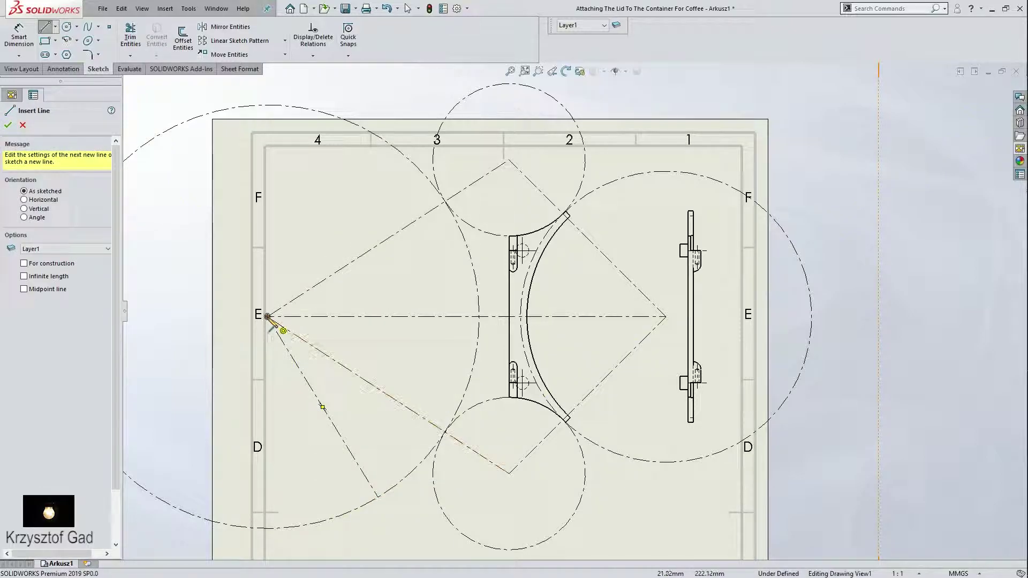
click(268, 317)
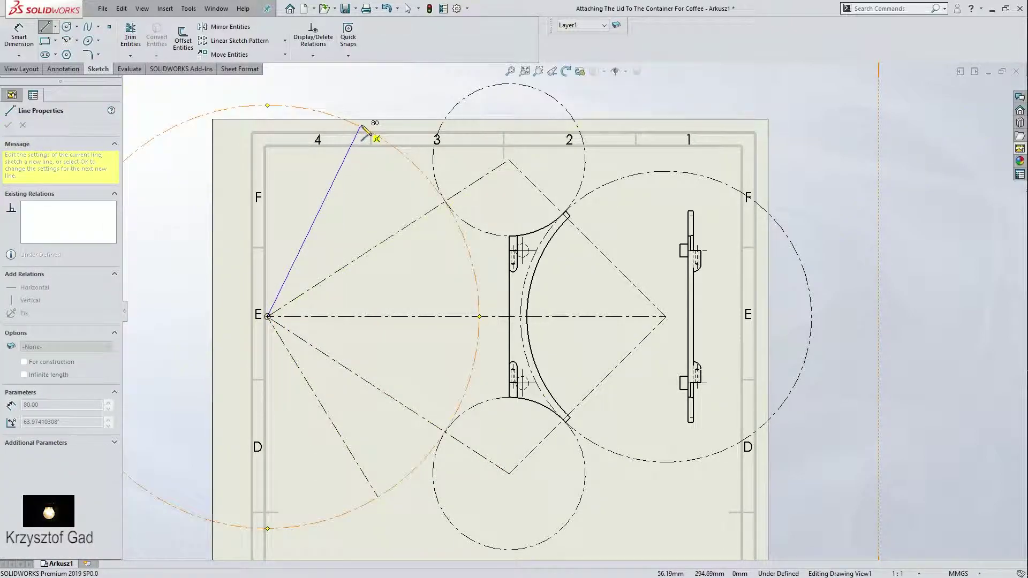
click(378, 136)
right_click(303, 208)
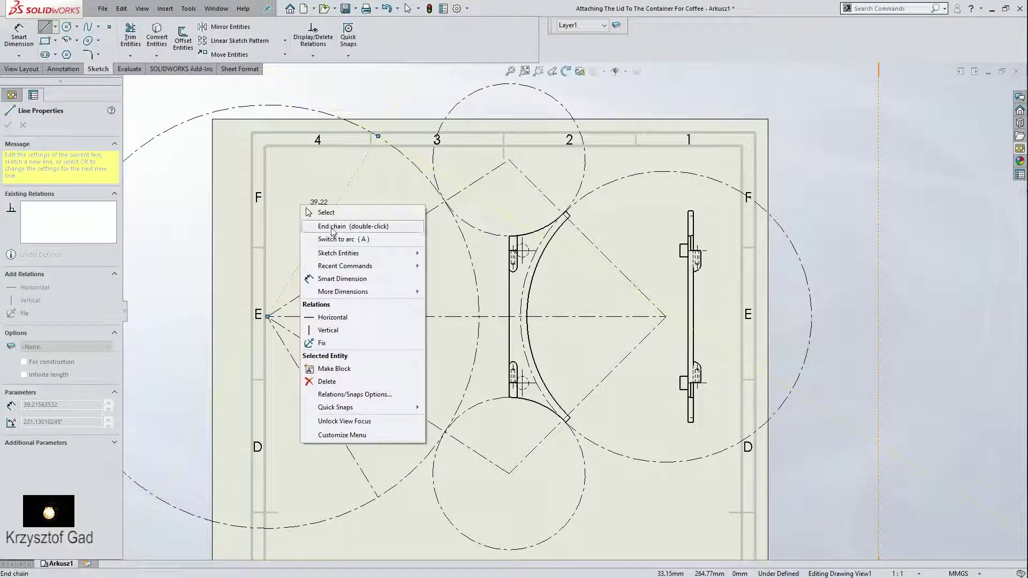
click(332, 226)
Draw two construction lines from the diamond's right corner to the right circle's edges
click(666, 317)
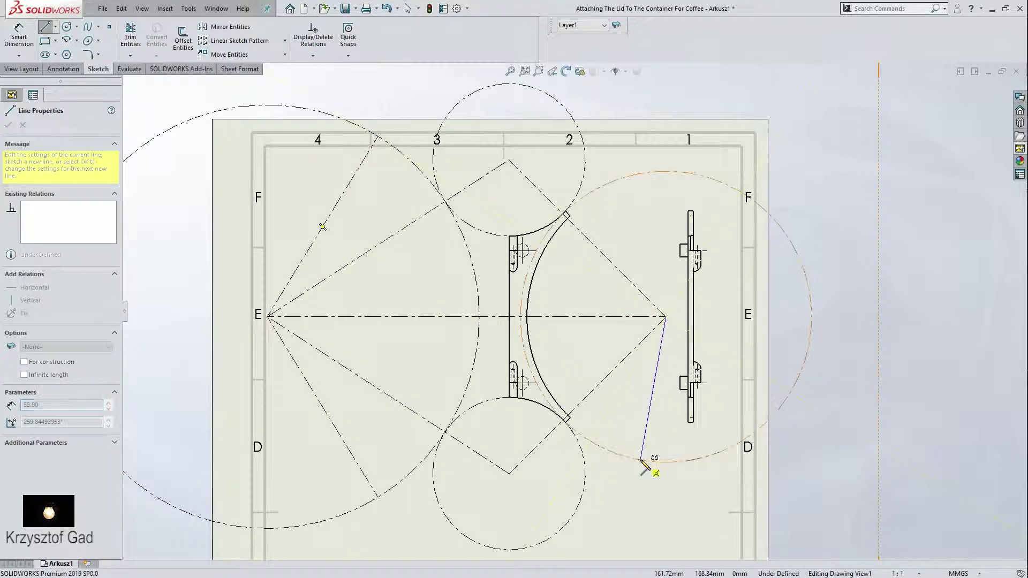
click(652, 461)
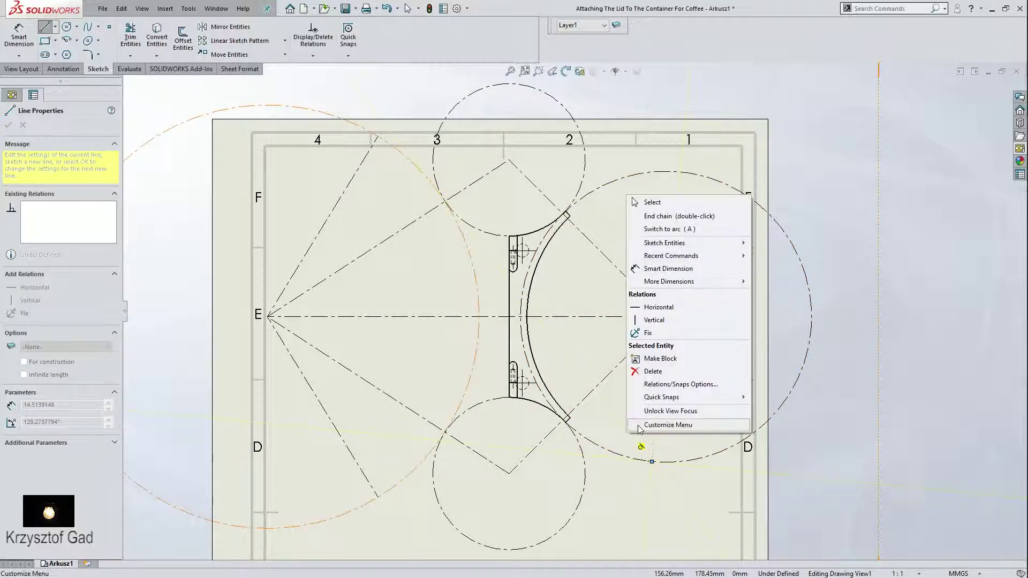
right_click(628, 432)
click(690, 216)
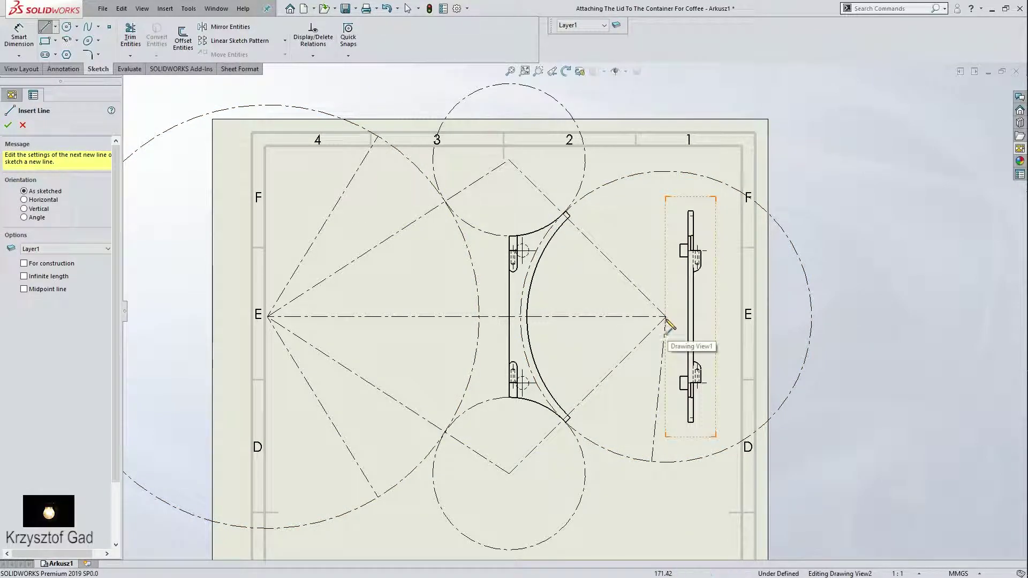
click(666, 316)
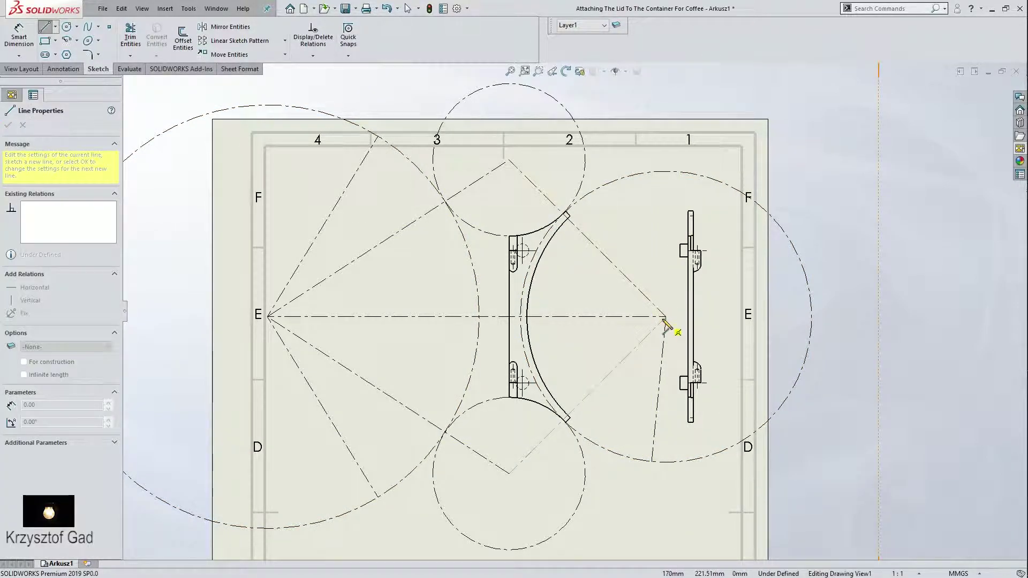
click(652, 171)
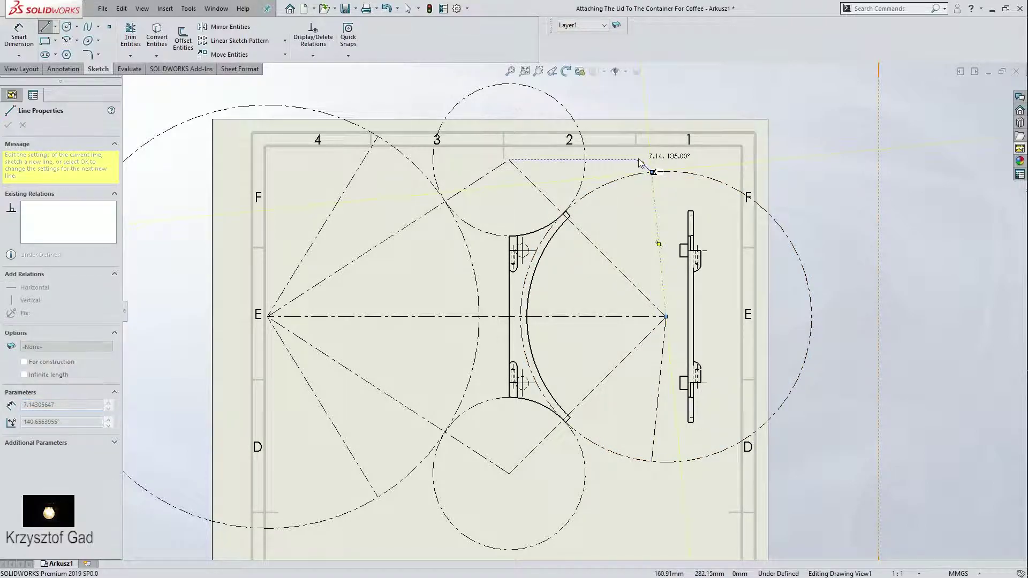
right_click(653, 172)
click(665, 182)
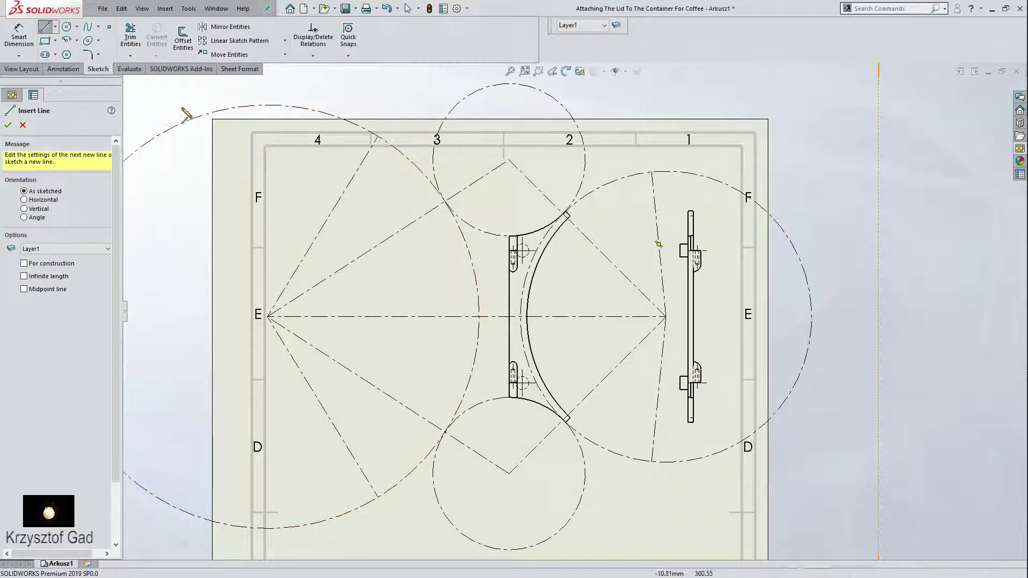
Trim the outer portions of the construction circles so they become connecting arcs
click(130, 36)
click(368, 133)
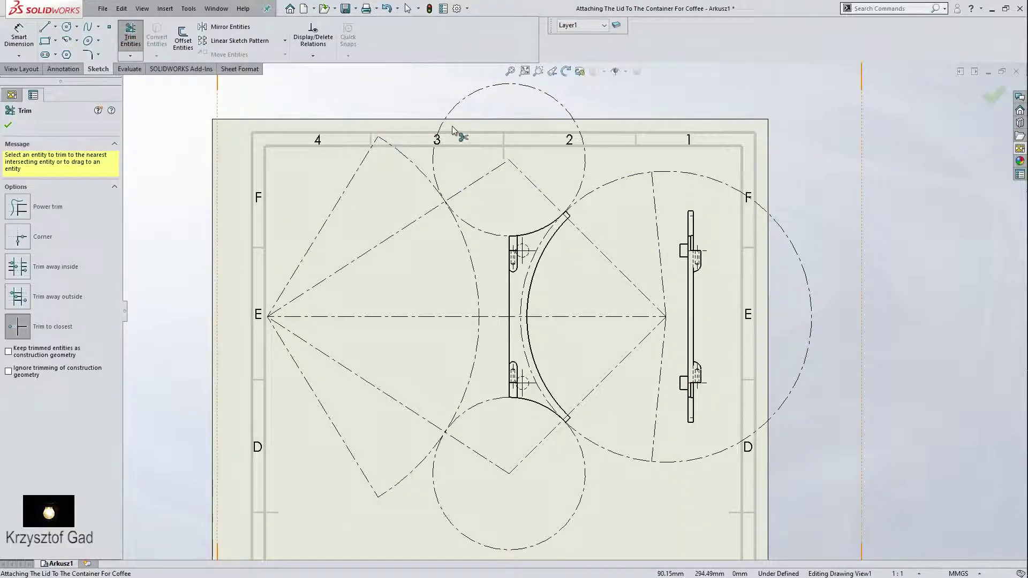
click(452, 113)
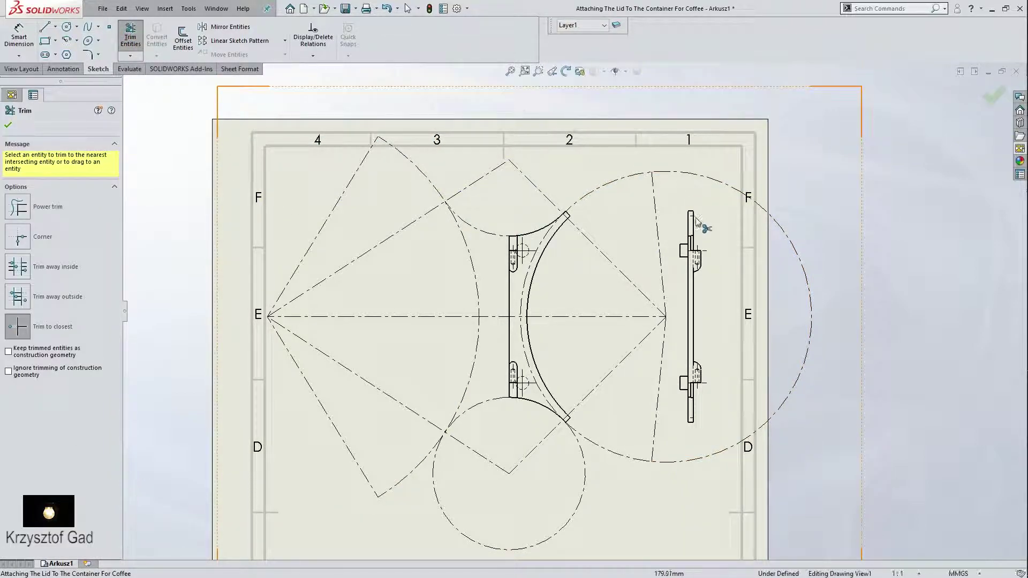
click(763, 423)
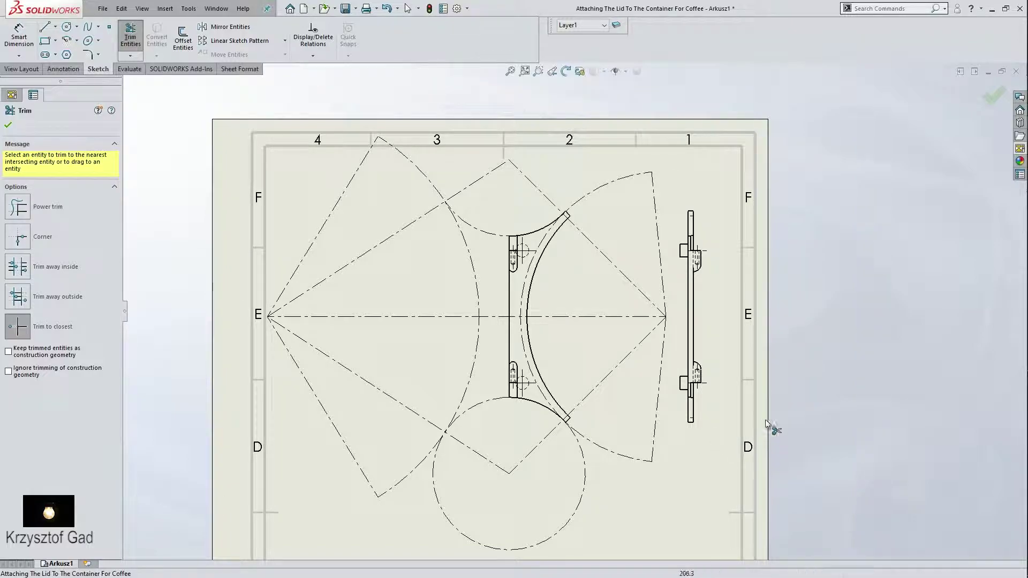
click(582, 506)
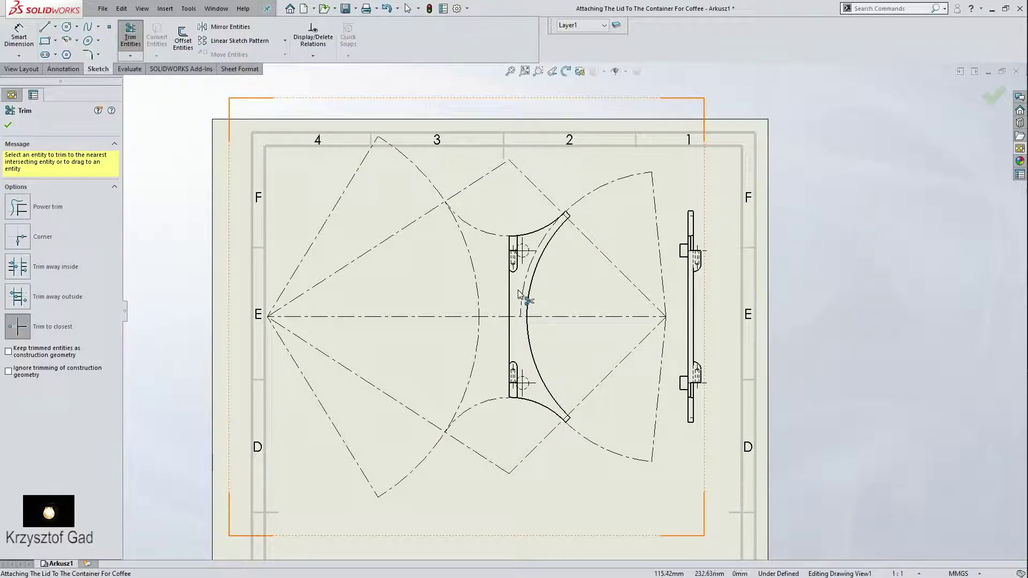
click(478, 286)
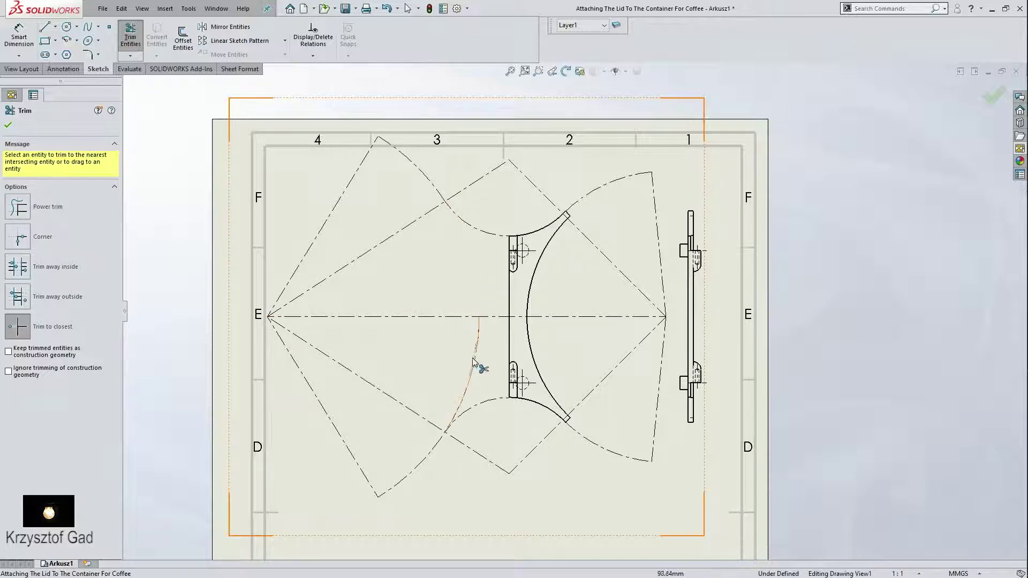
key(Escape)
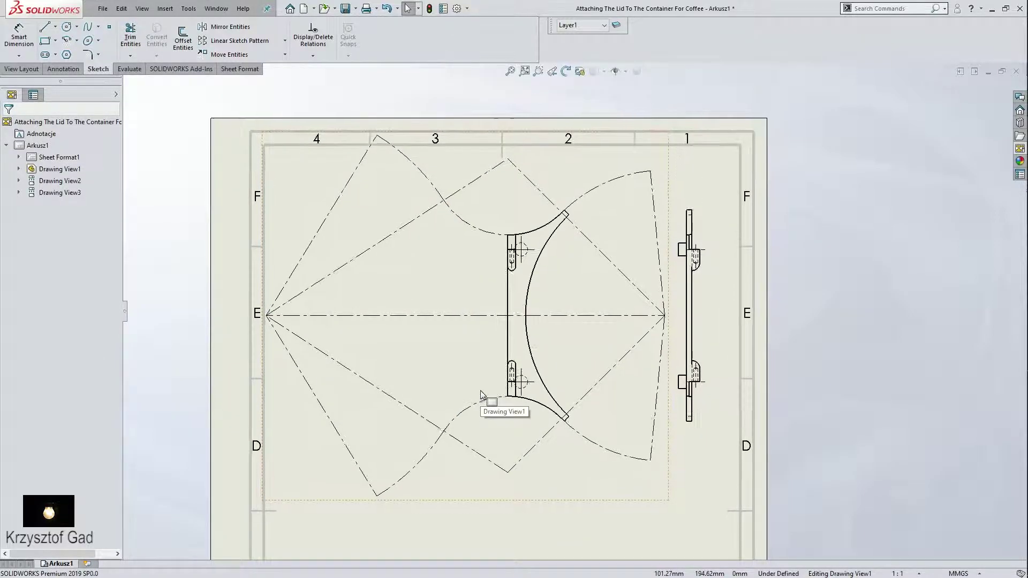
Move the main lid view slightly down and the side view a little right
scroll(498, 407, up, 2)
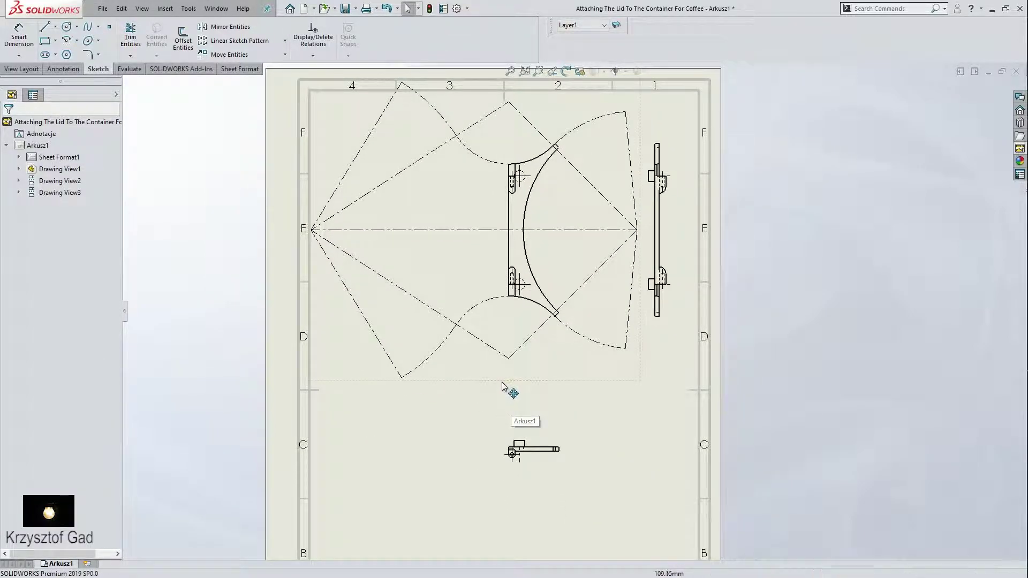
drag(501, 384, 500, 399)
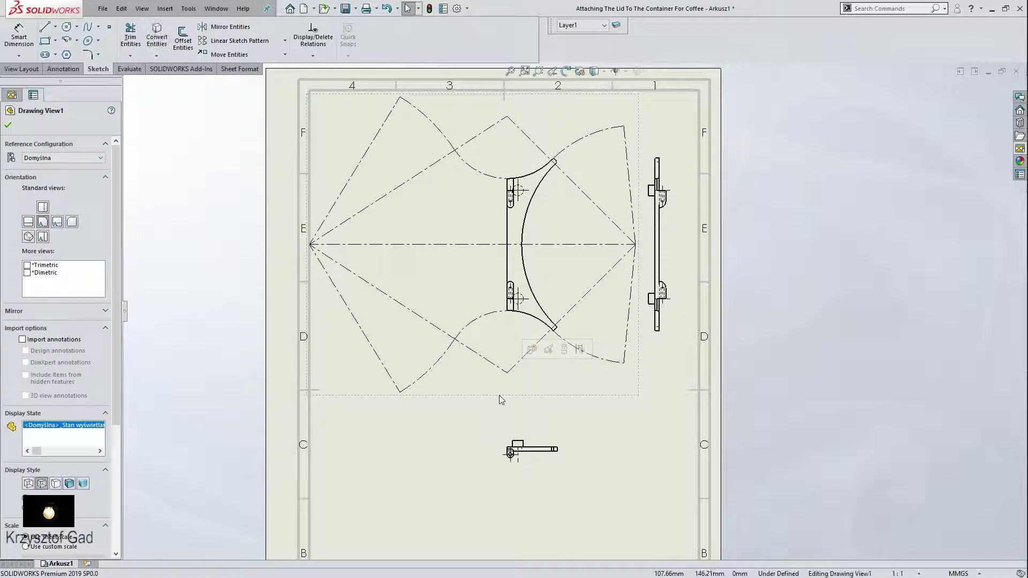
scroll(601, 346, down, 2)
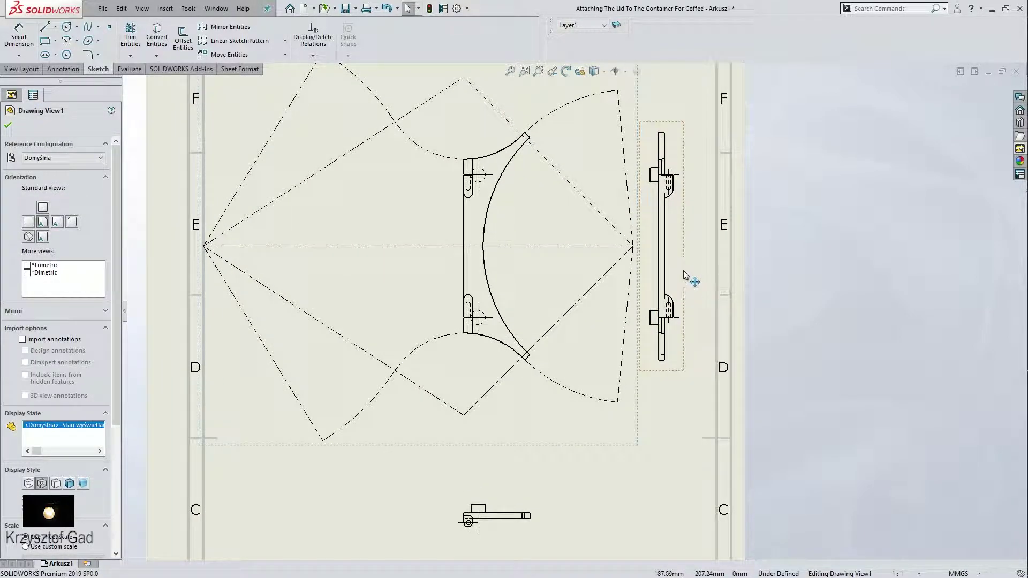
drag(684, 275, 705, 276)
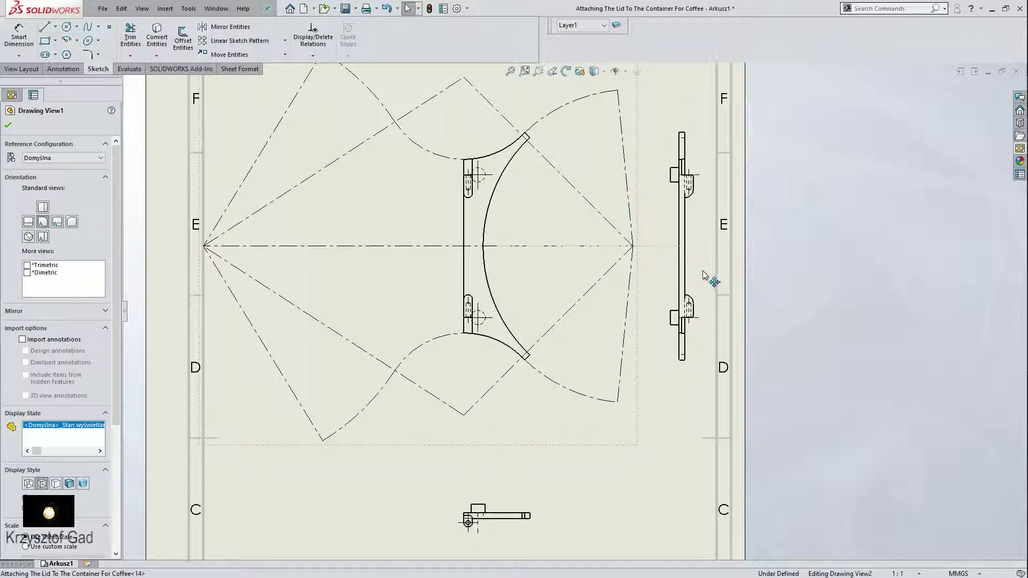
Dimension the lower-left construction arc with an R80 radius
click(8, 37)
click(364, 417)
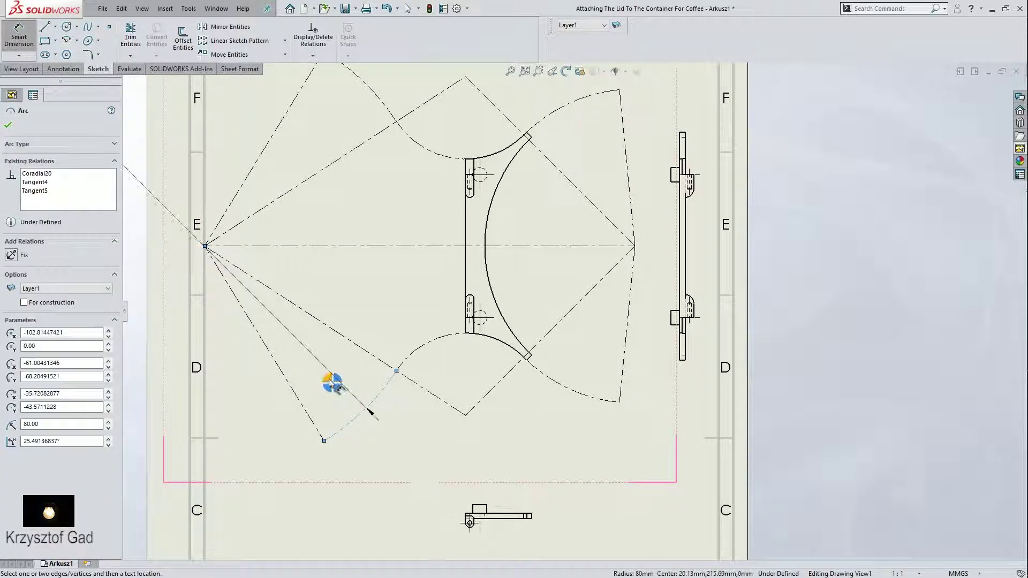
click(314, 366)
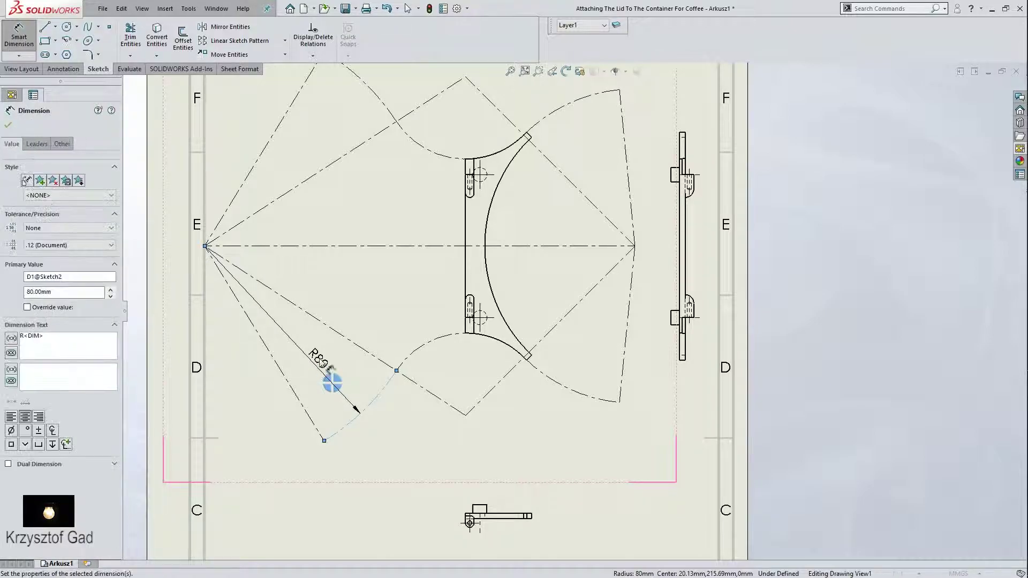
click(269, 350)
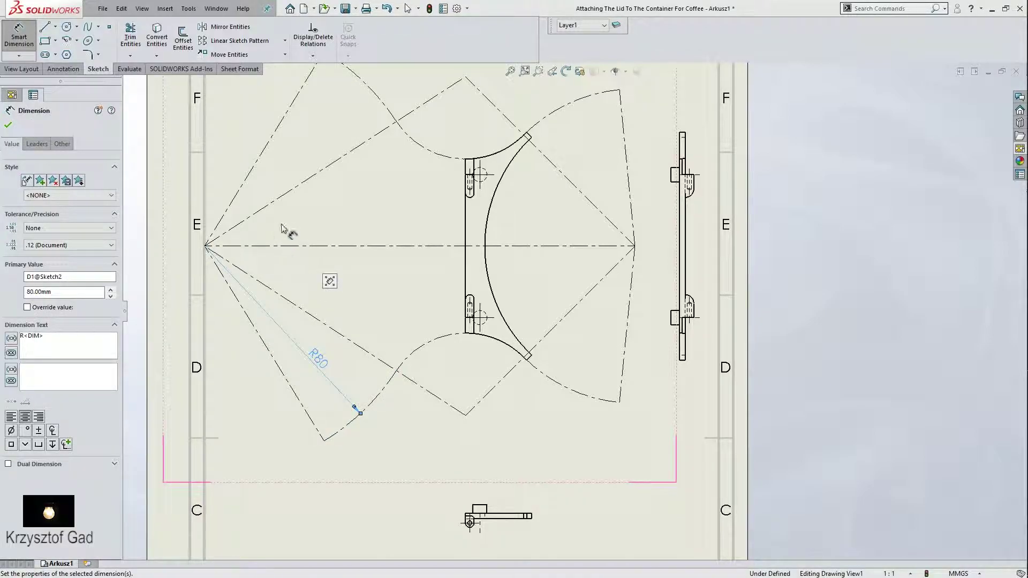
Add a 66° angle between the left lines and 90° between the right lines
click(276, 200)
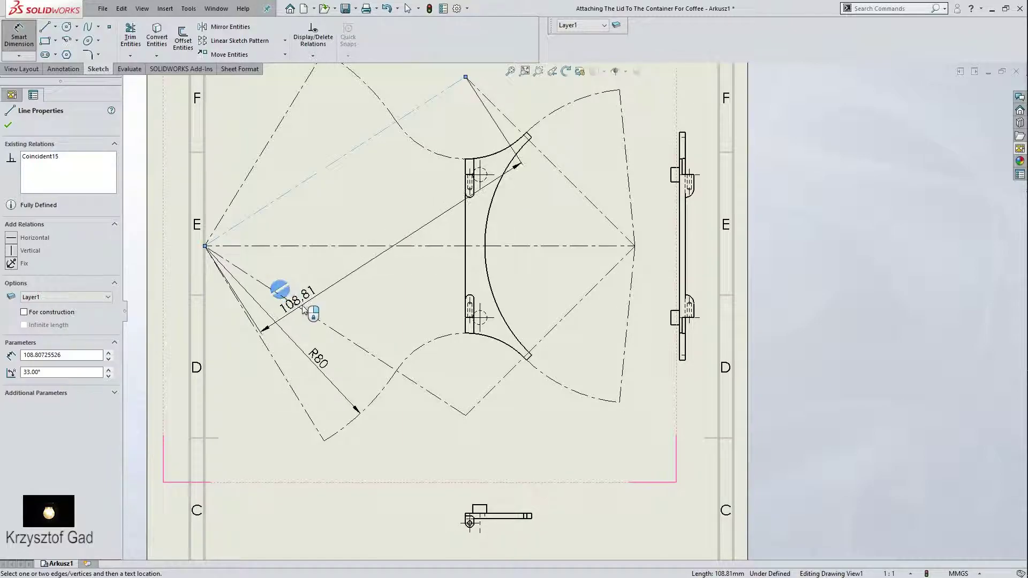
click(306, 314)
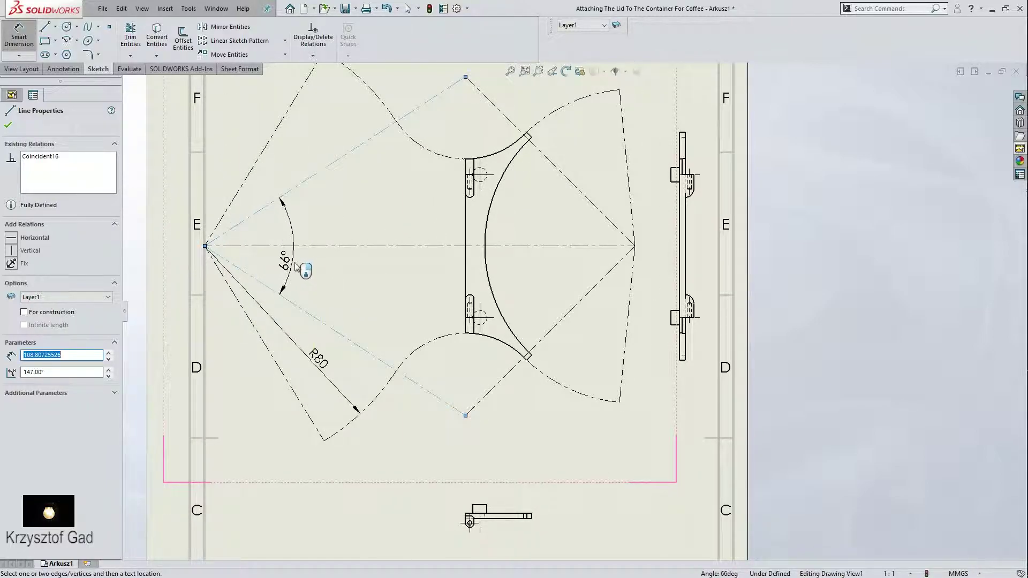
click(295, 266)
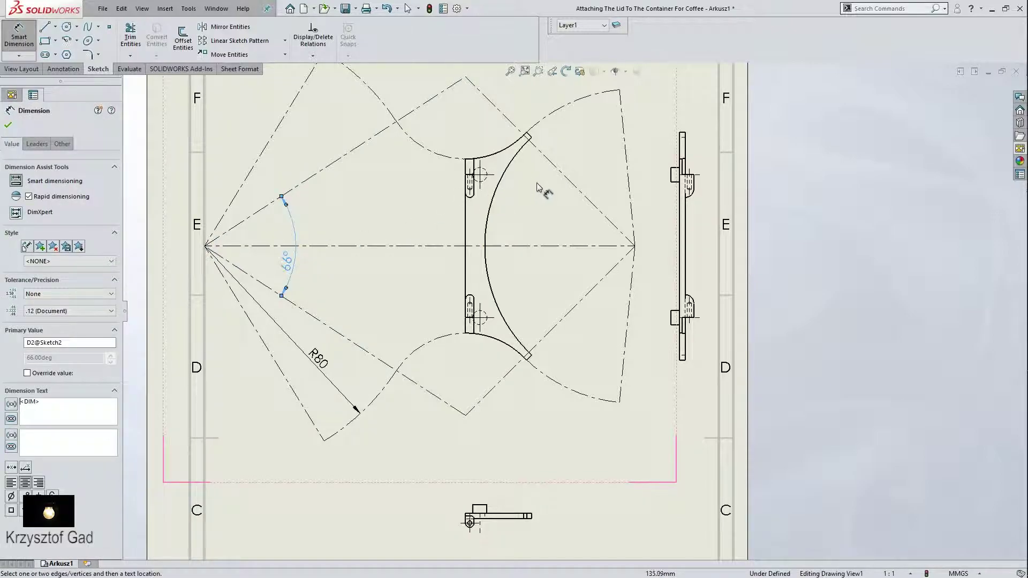
click(557, 173)
click(567, 313)
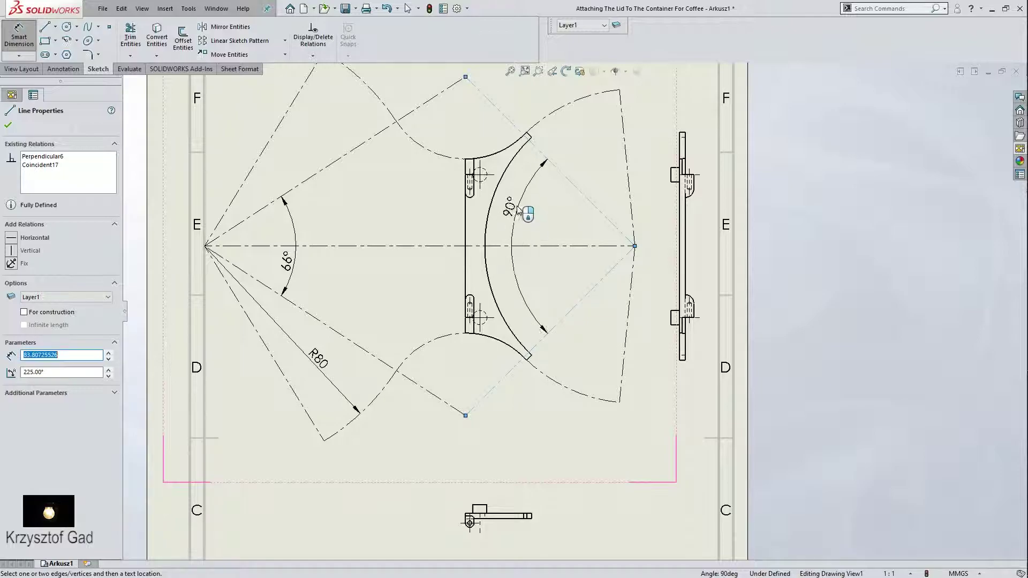
click(518, 209)
Place the 93° angle dimension and a 5 mm stud width dimension
scroll(544, 142, down, 3)
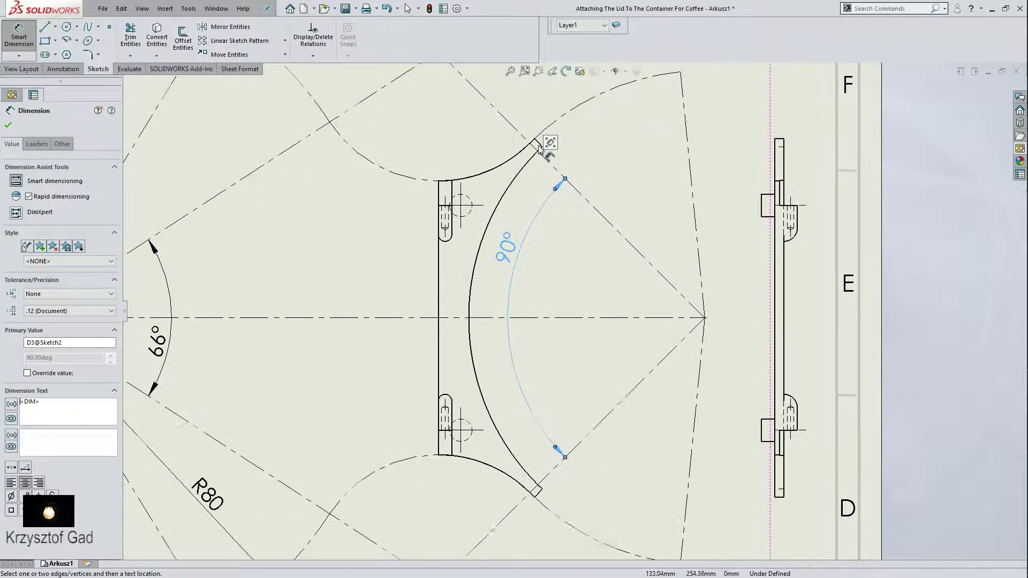
scroll(568, 187, down, 3)
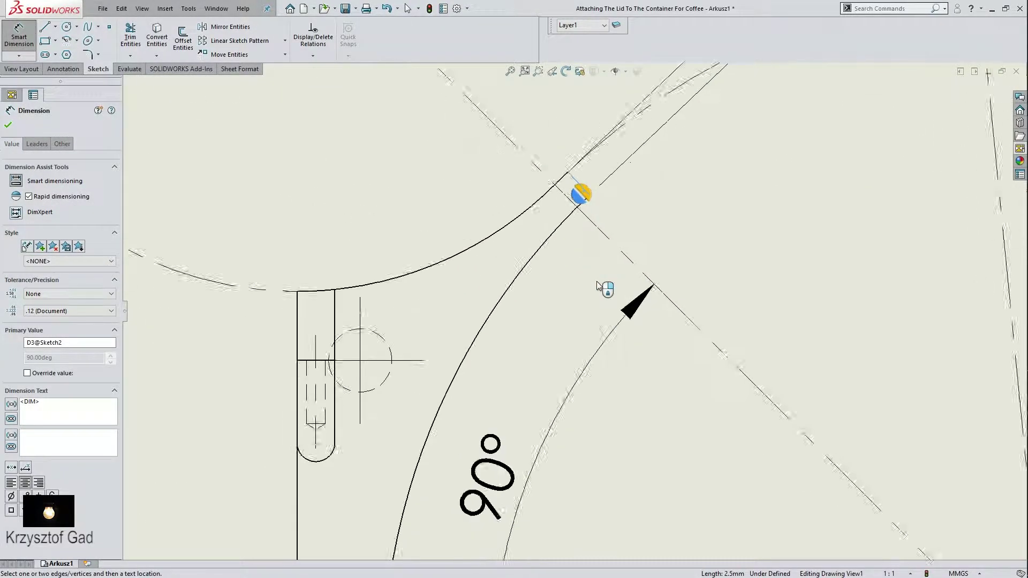
scroll(594, 284, up, 3)
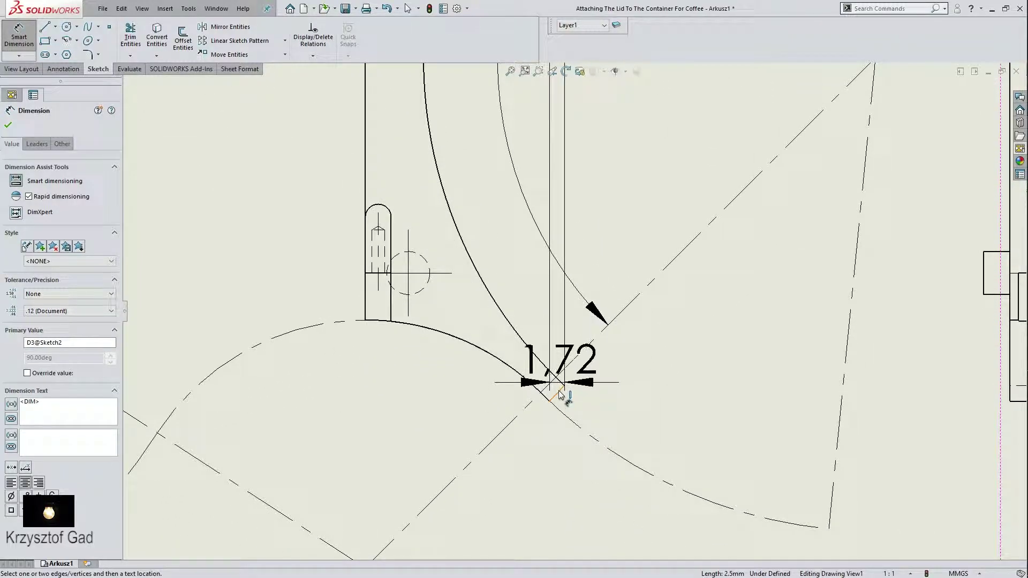
scroll(559, 397, up, 2)
scroll(615, 298, up, 2)
scroll(580, 208, up, 1)
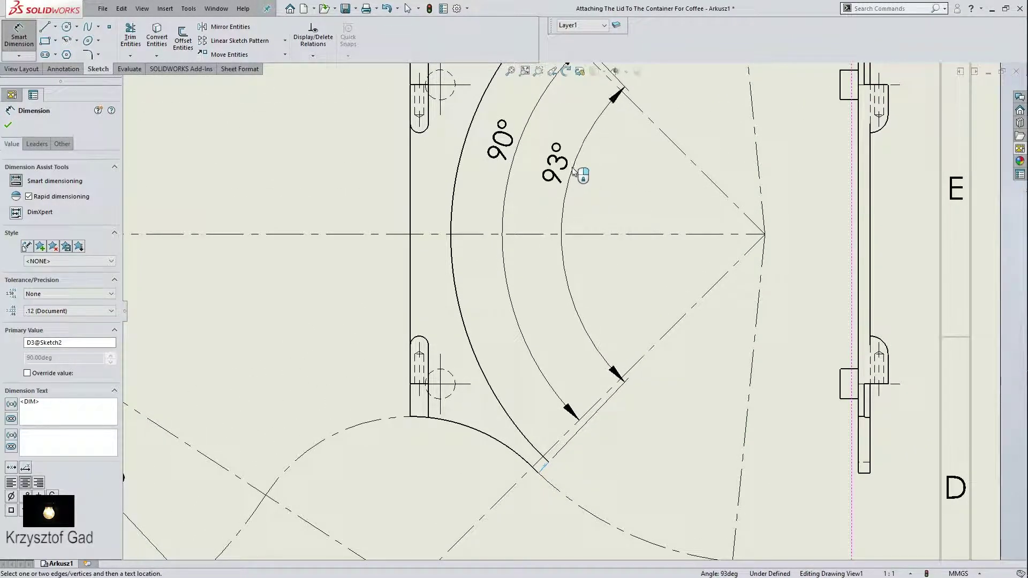
click(577, 166)
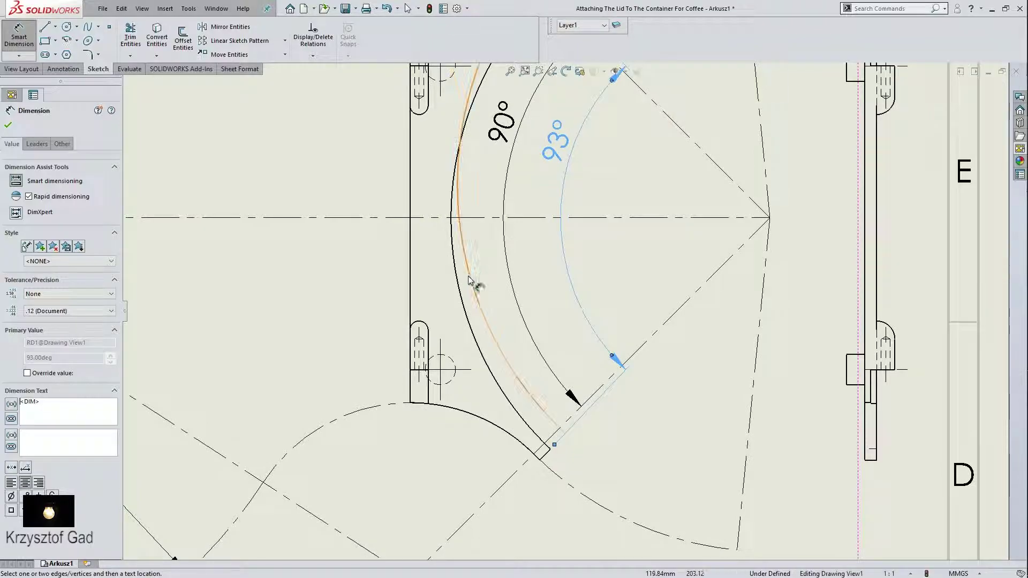
scroll(448, 344, down, 3)
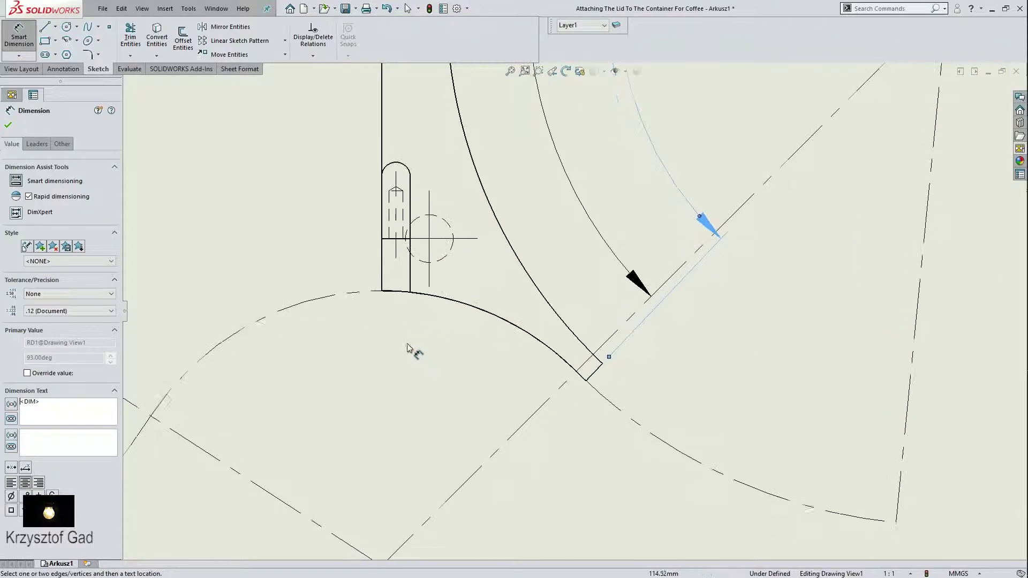
click(377, 271)
click(425, 244)
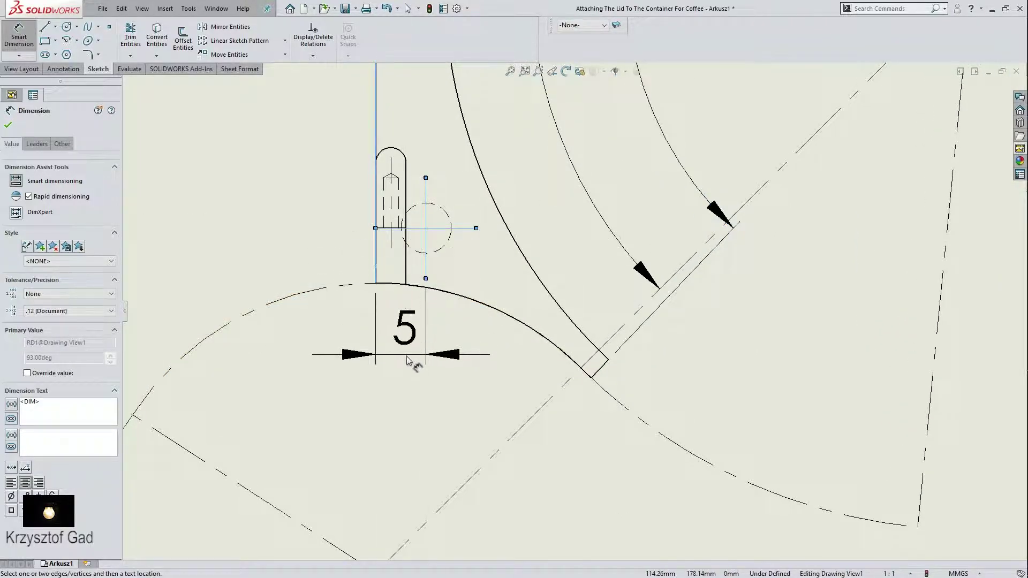
click(407, 364)
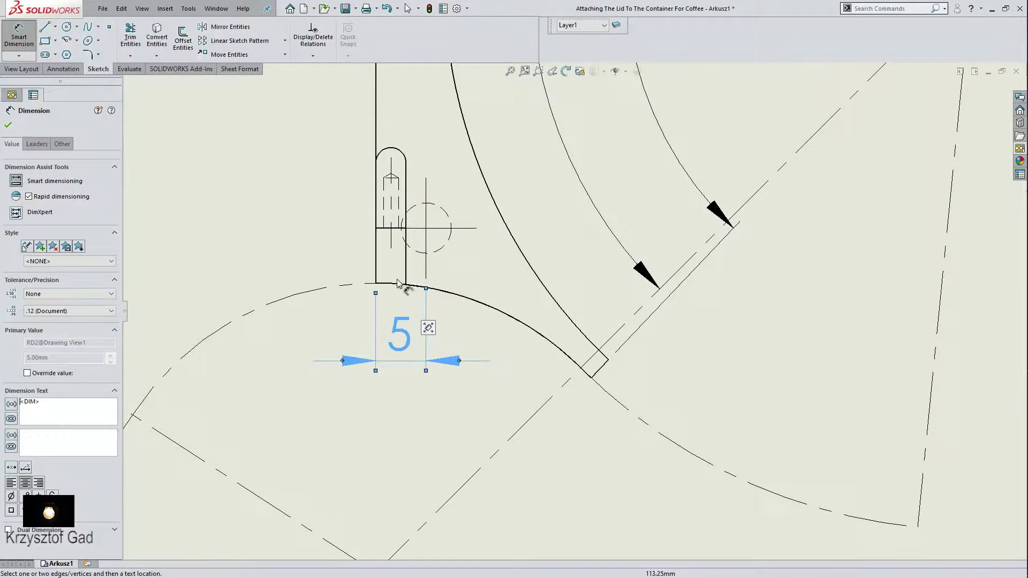
Dimension the slot end with R1,5 and the upper slot's centre offset as 8
scroll(399, 282, up, 2)
scroll(423, 265, up, 1)
scroll(452, 243, up, 1)
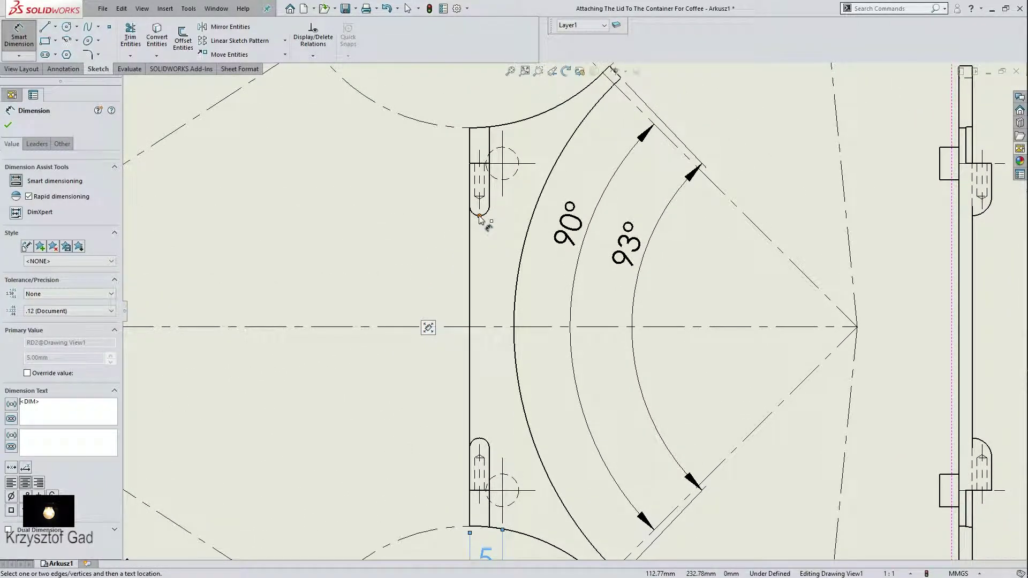
click(479, 215)
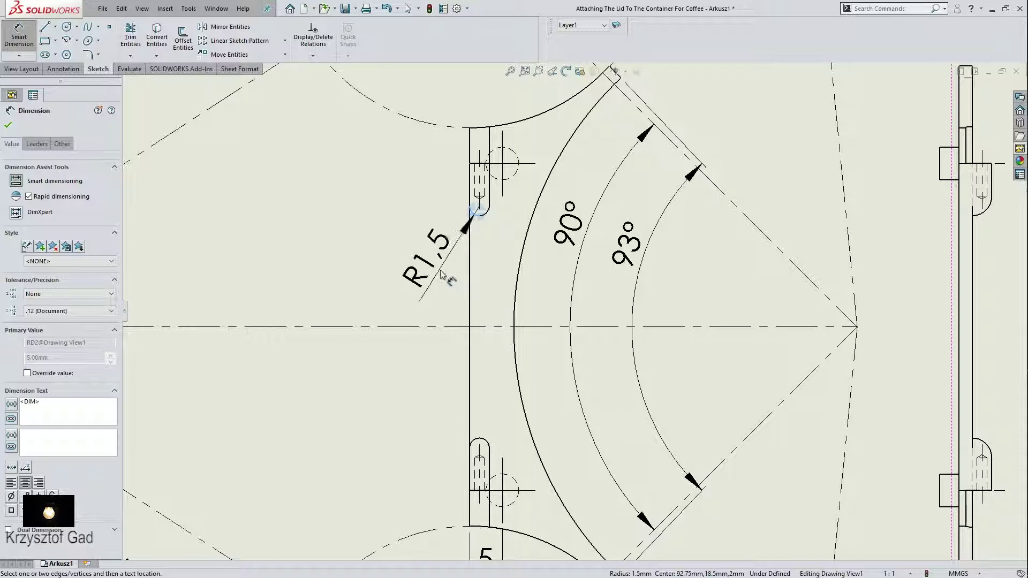
click(442, 275)
scroll(513, 193, down, 1)
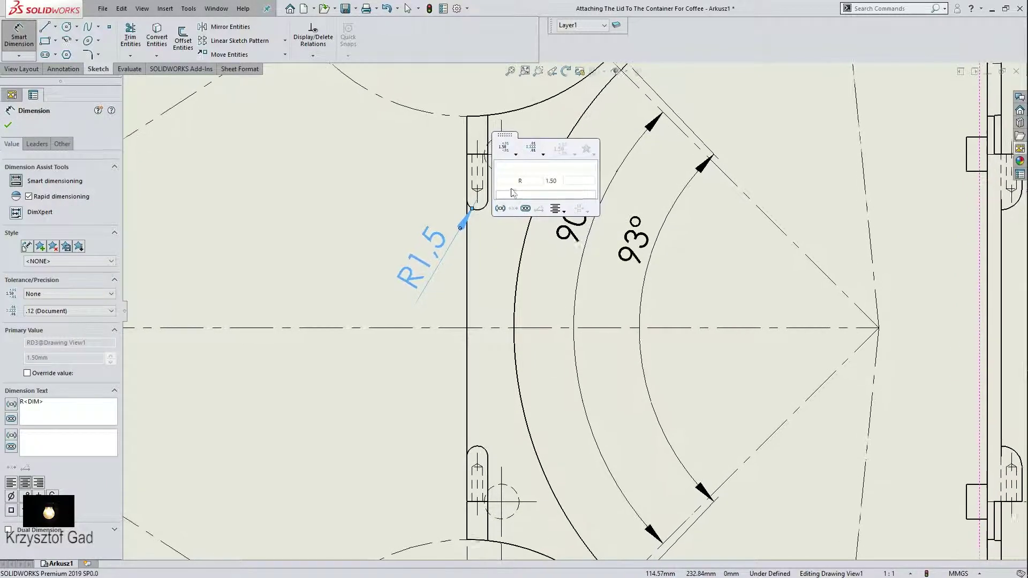
scroll(513, 193, down, 1)
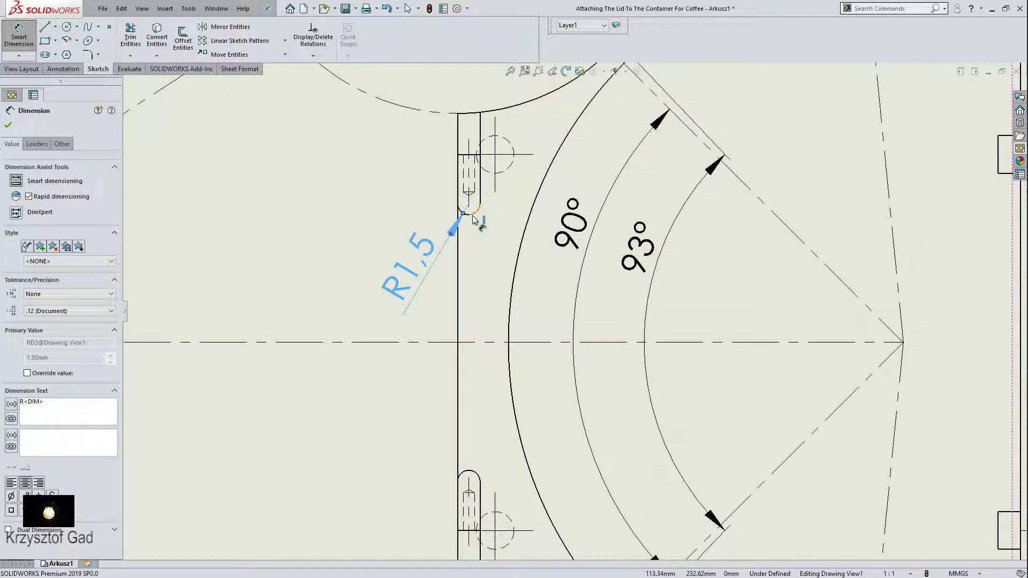
click(467, 154)
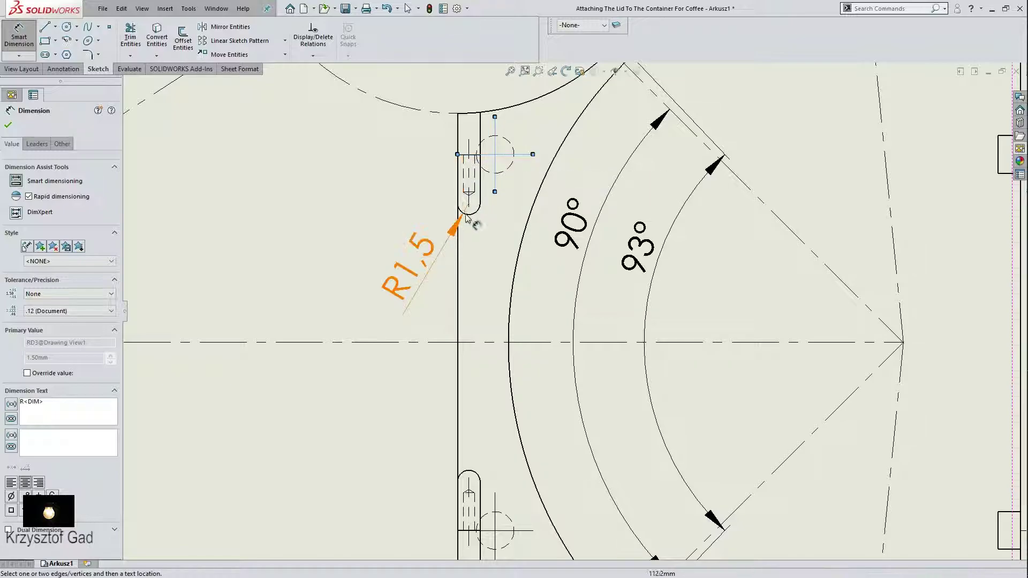
click(469, 215)
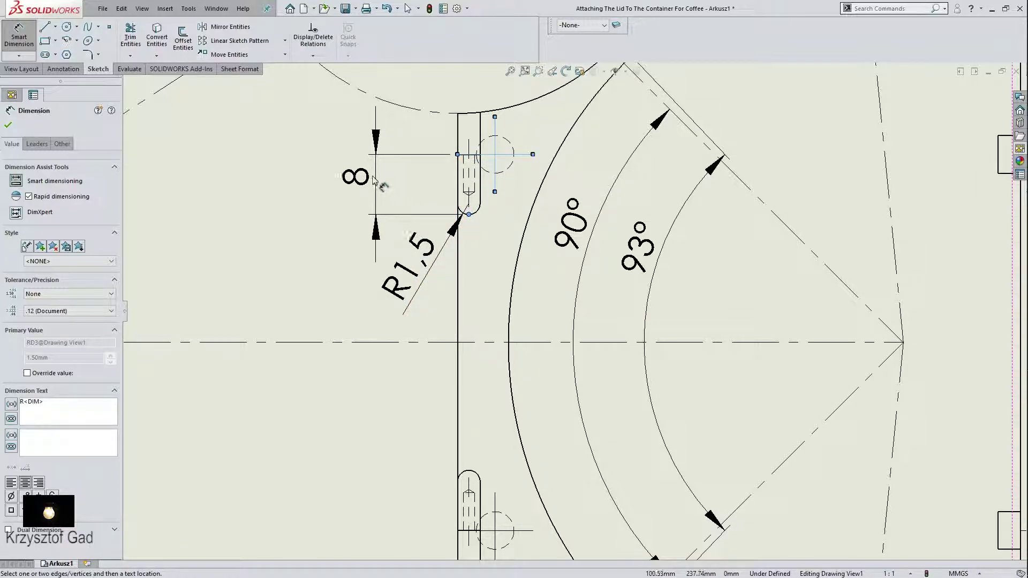
click(325, 186)
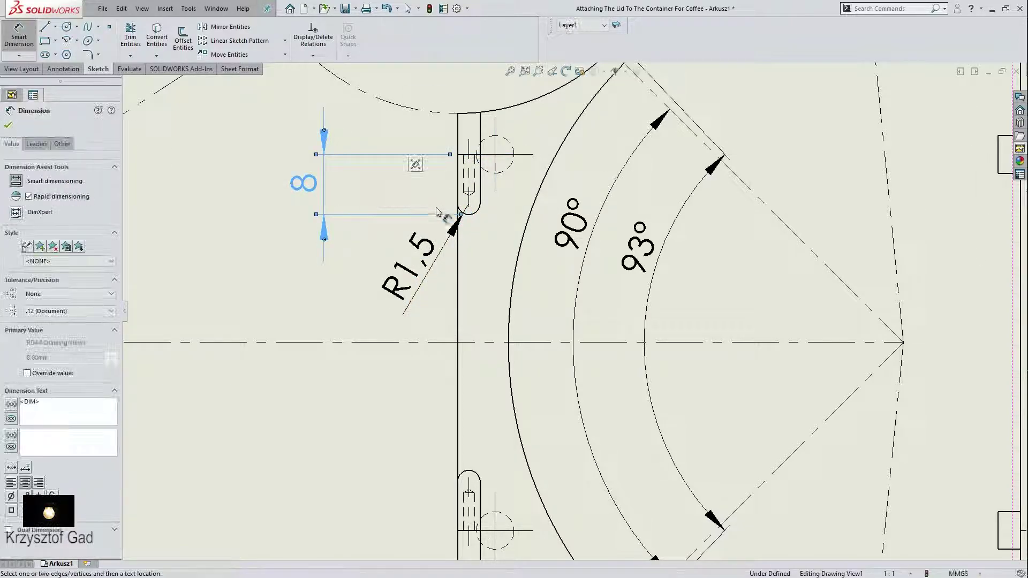
Add the lower slot's 5 offset and the 50 distance between slot centres
middle_drag(478, 482, 486, 294)
click(475, 281)
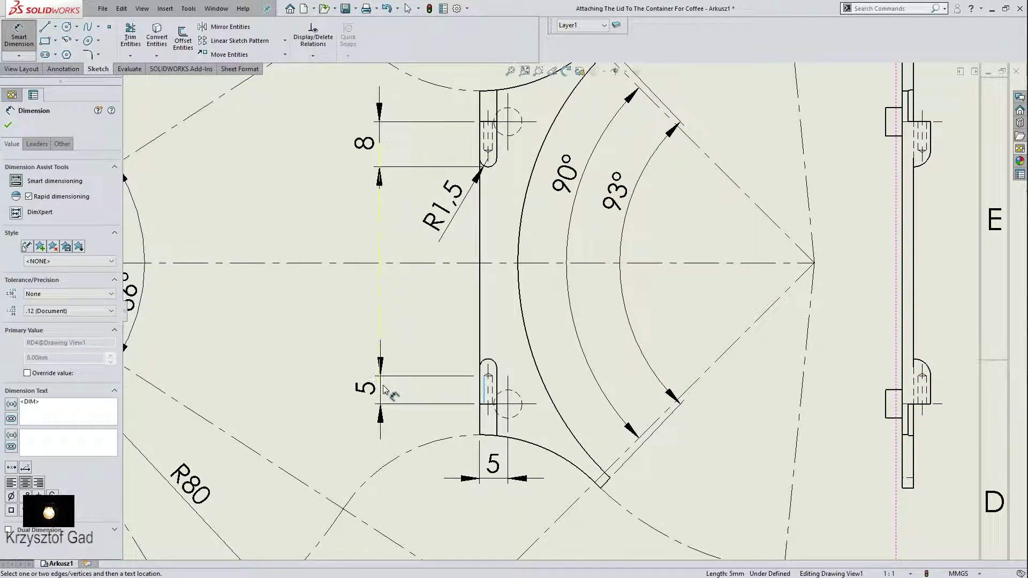
click(383, 389)
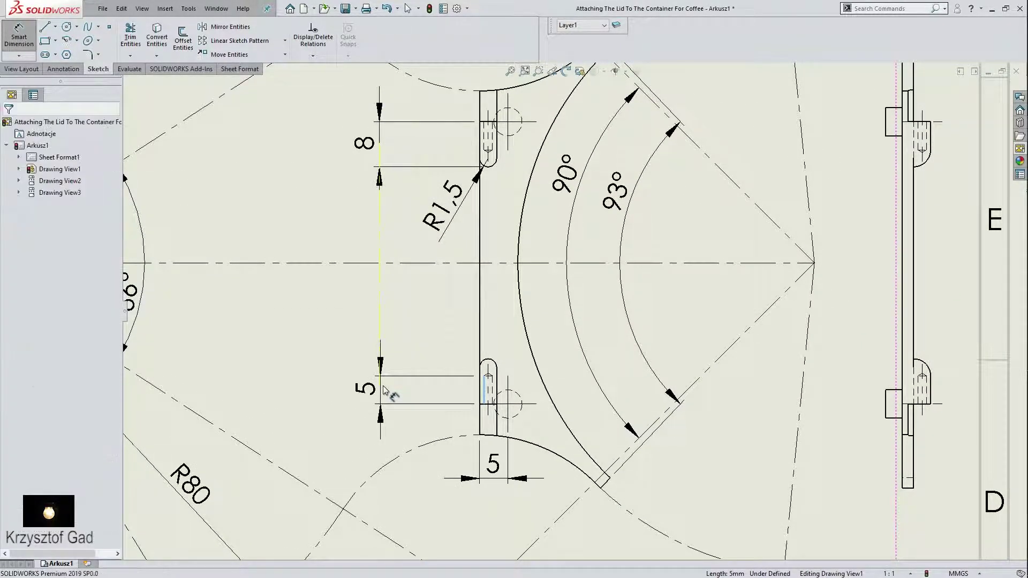
click(509, 405)
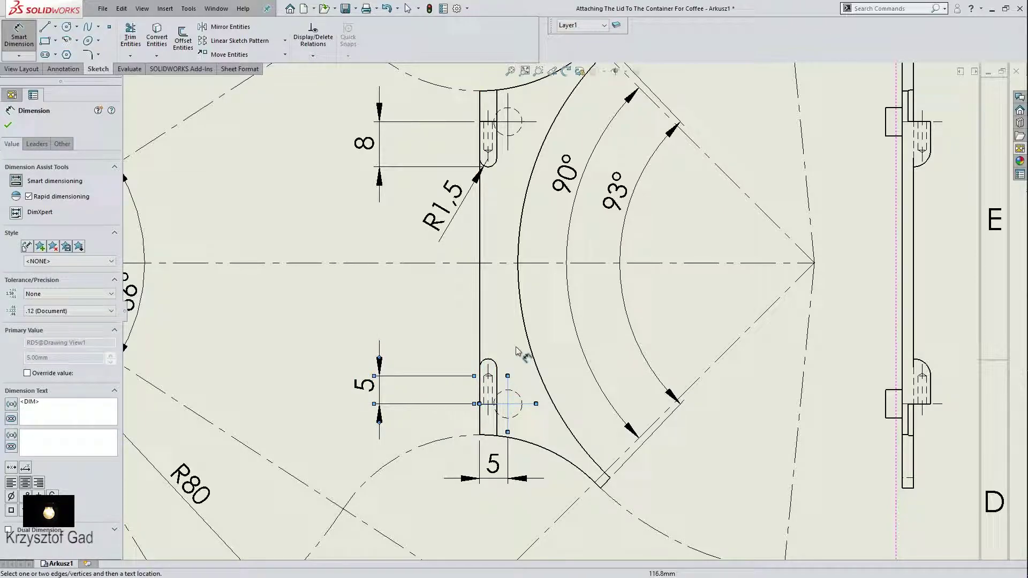
click(509, 122)
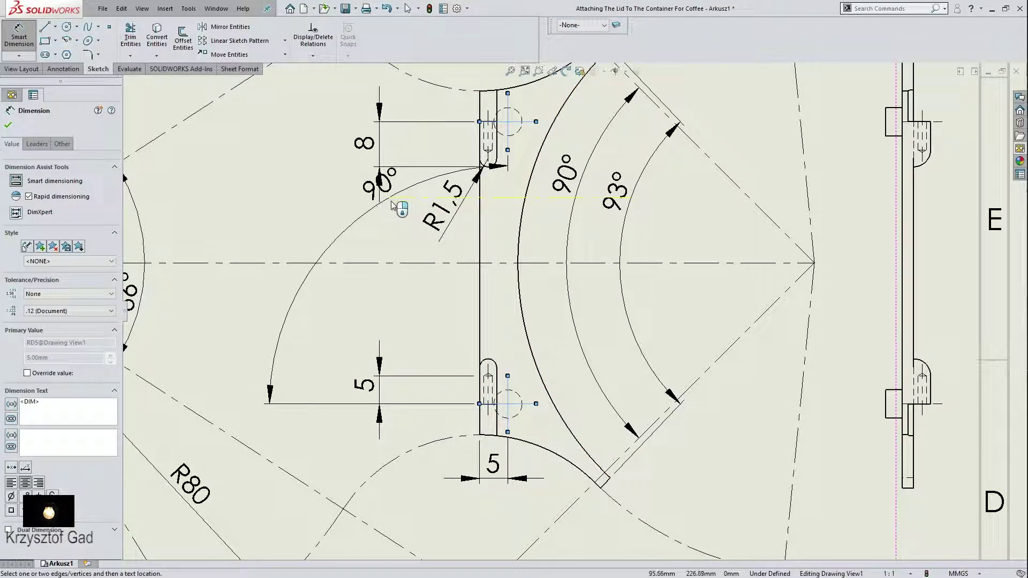
key(Escape)
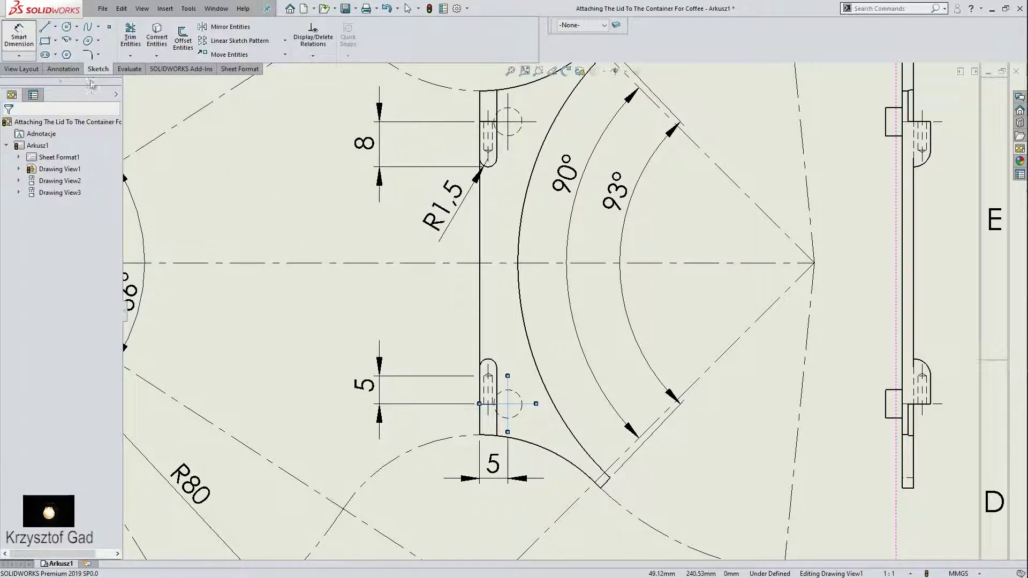
click(19, 35)
click(520, 401)
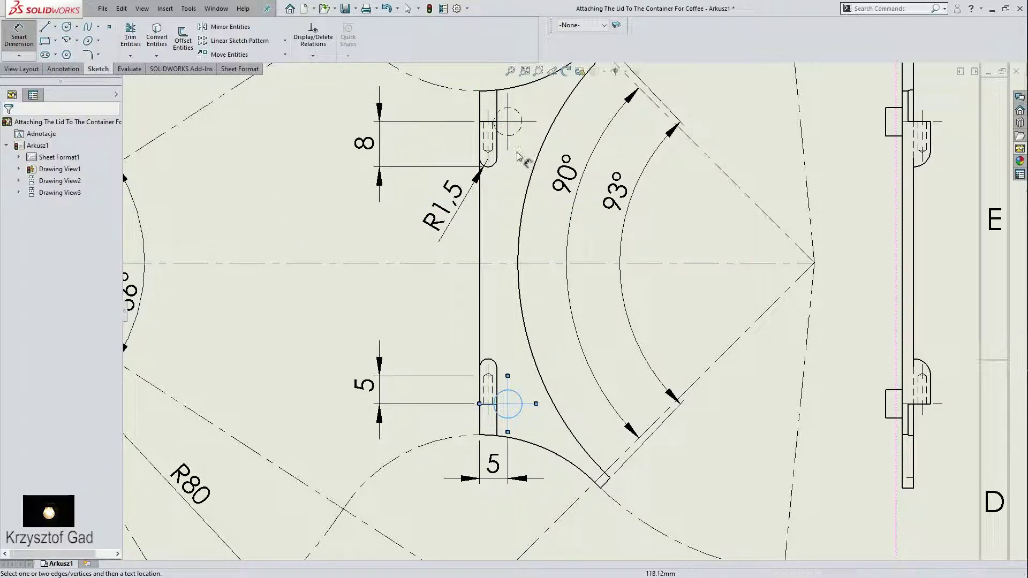
click(508, 108)
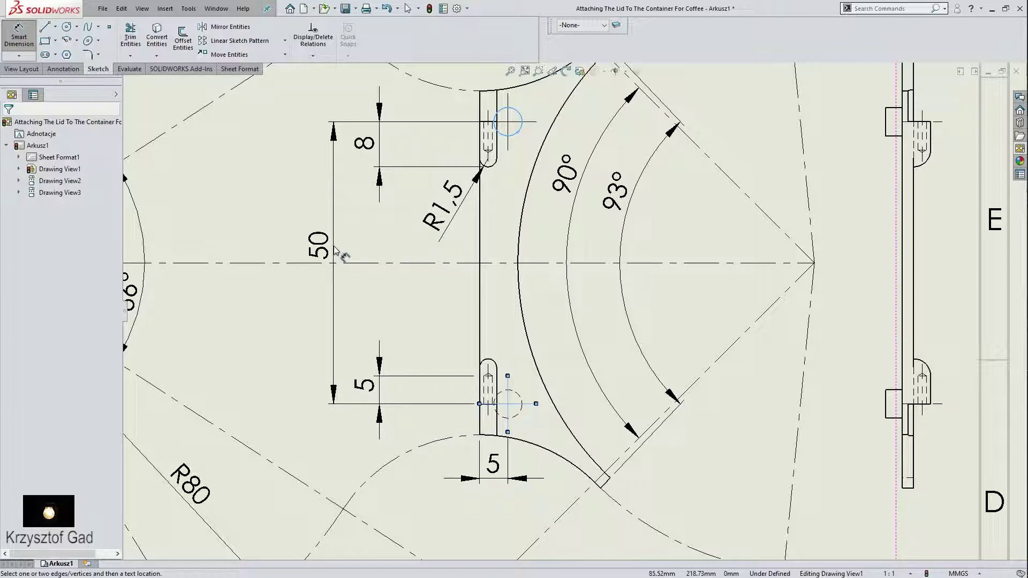
click(334, 250)
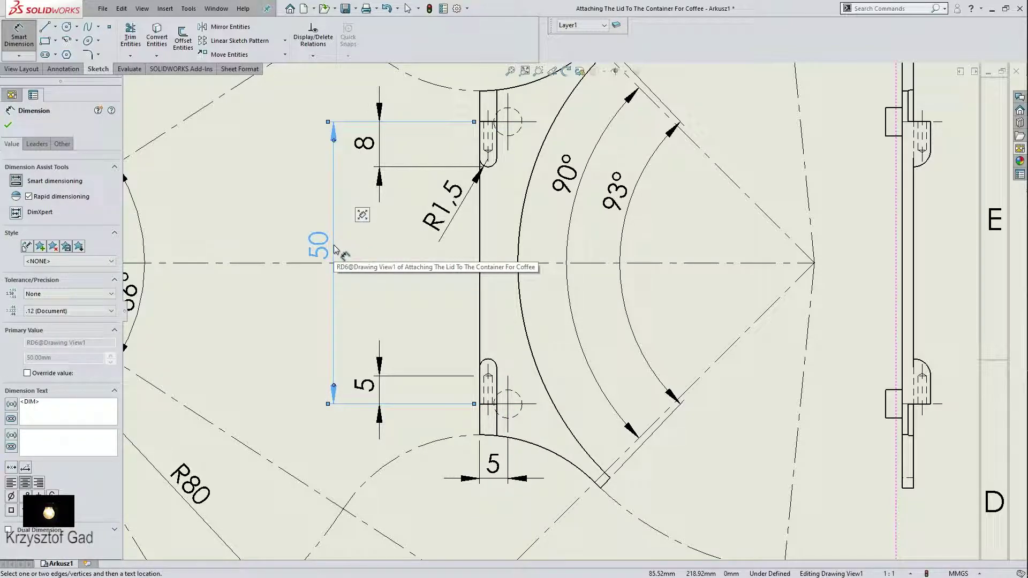
scroll(596, 216, up, 2)
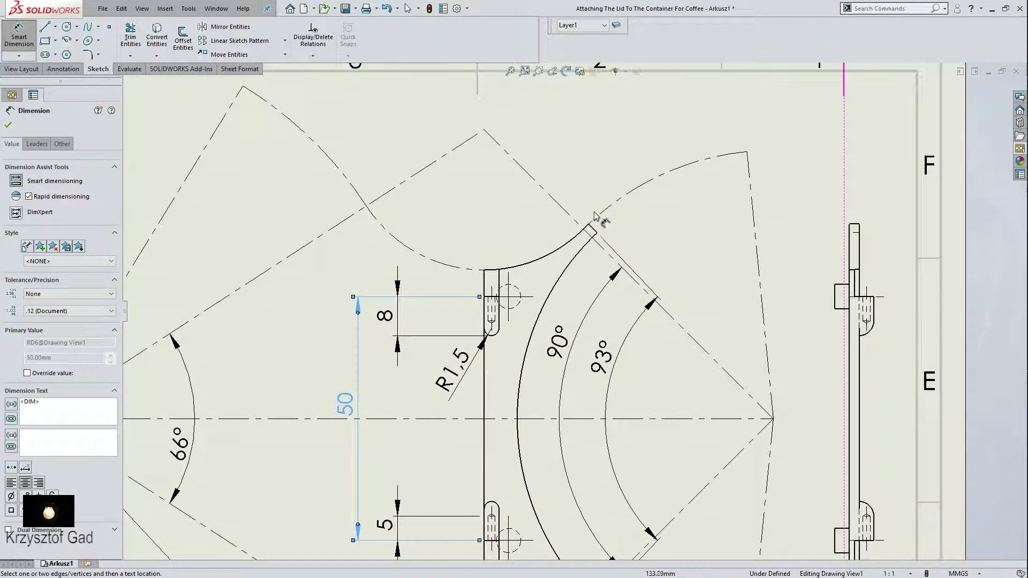
Place R55 on the upper-right outer arc and R52,5 on the inner arc, then zoom to check
click(686, 168)
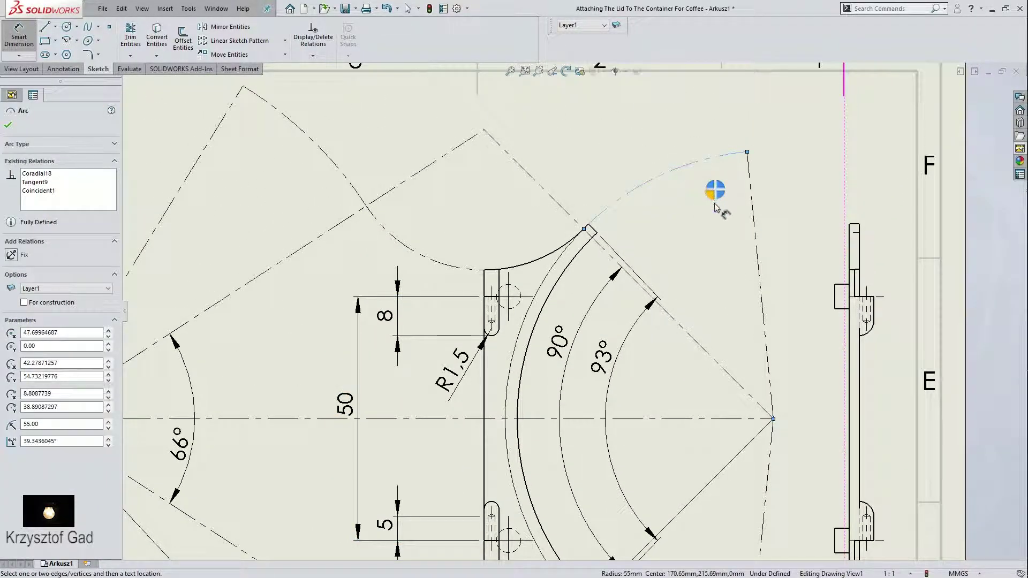
click(718, 236)
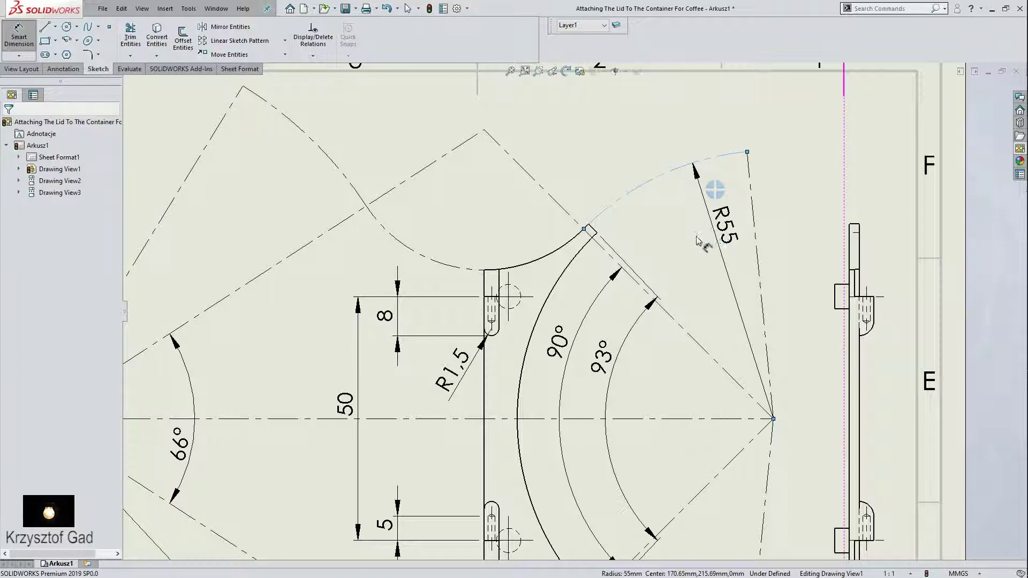
click(575, 251)
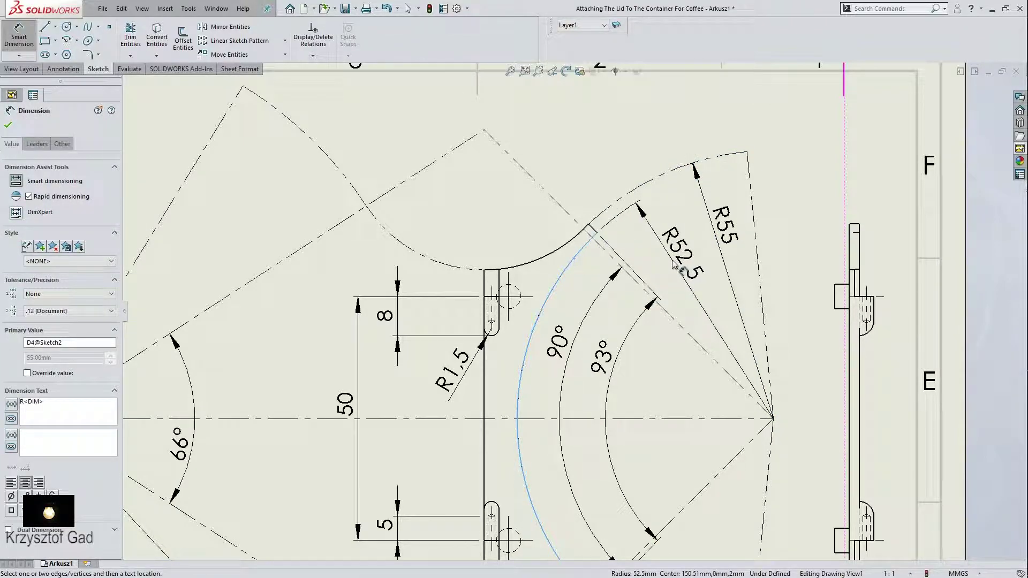
click(674, 263)
scroll(673, 263, up, 3)
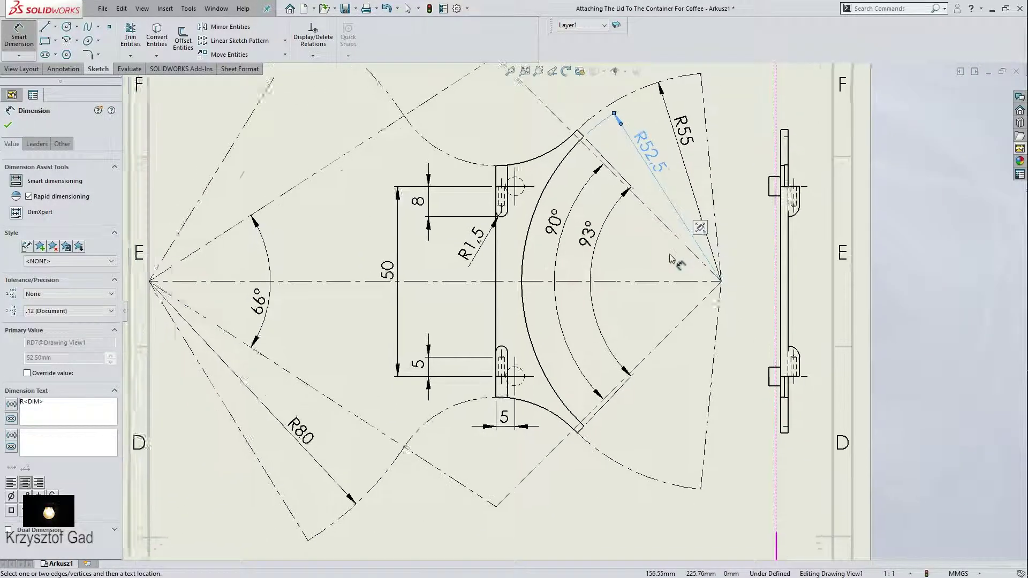
scroll(671, 257, up, 2)
scroll(669, 254, up, 1)
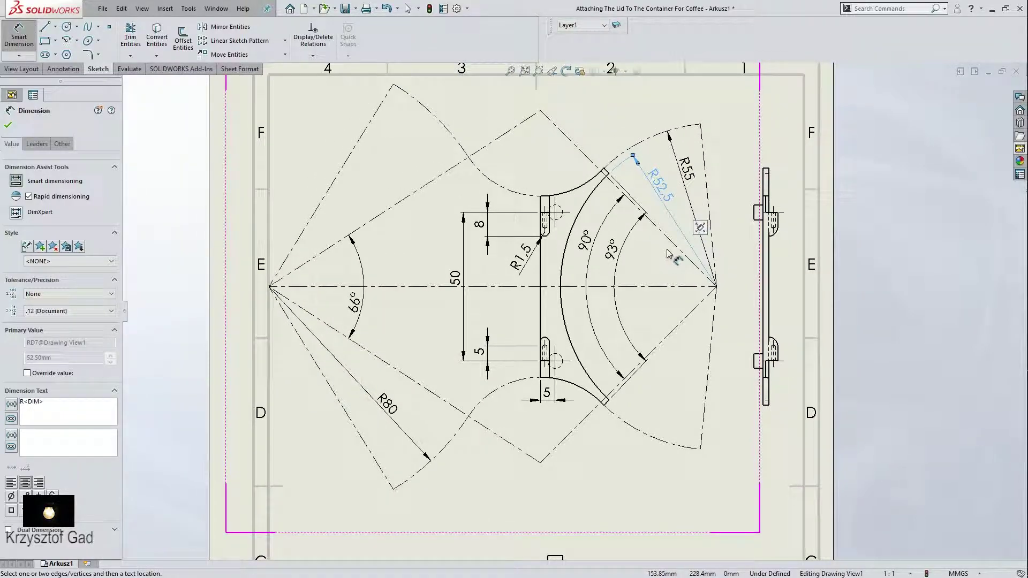
scroll(668, 253, down, 2)
scroll(642, 219, down, 2)
scroll(619, 188, down, 2)
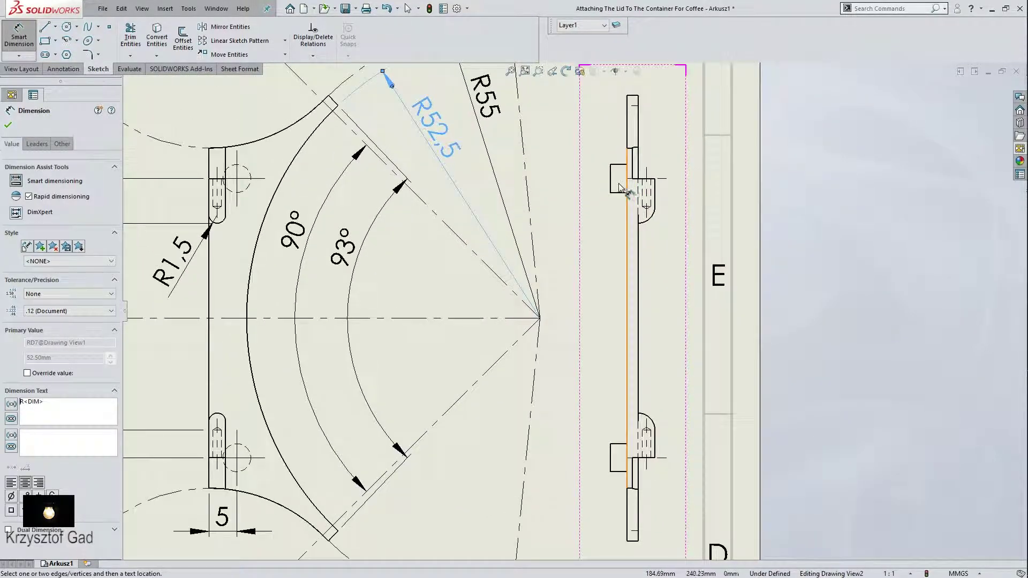
scroll(619, 187, down, 1)
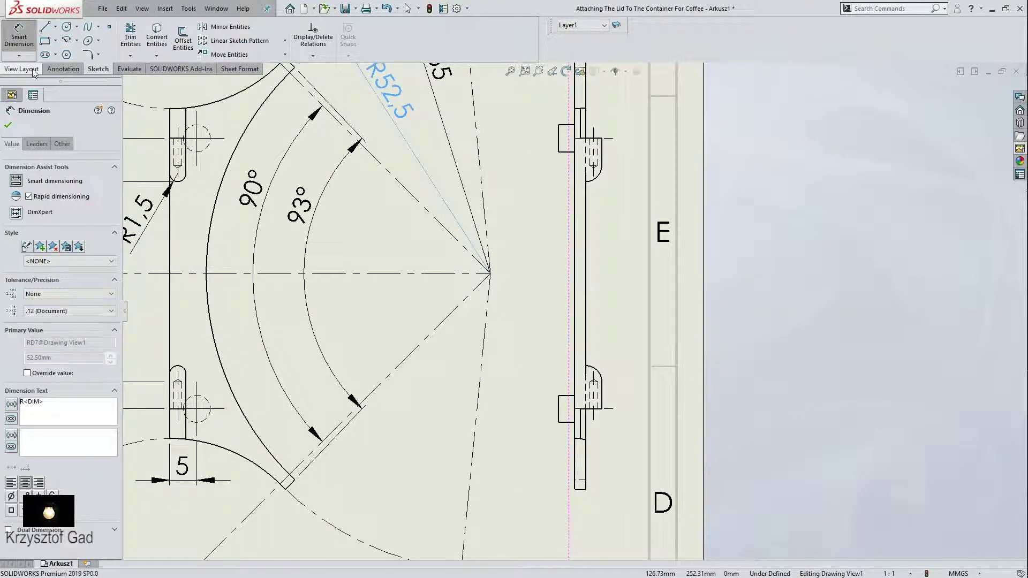
Insert centerlines through the upper and lower tabs of the side view, Drawing View2
click(51, 72)
click(420, 41)
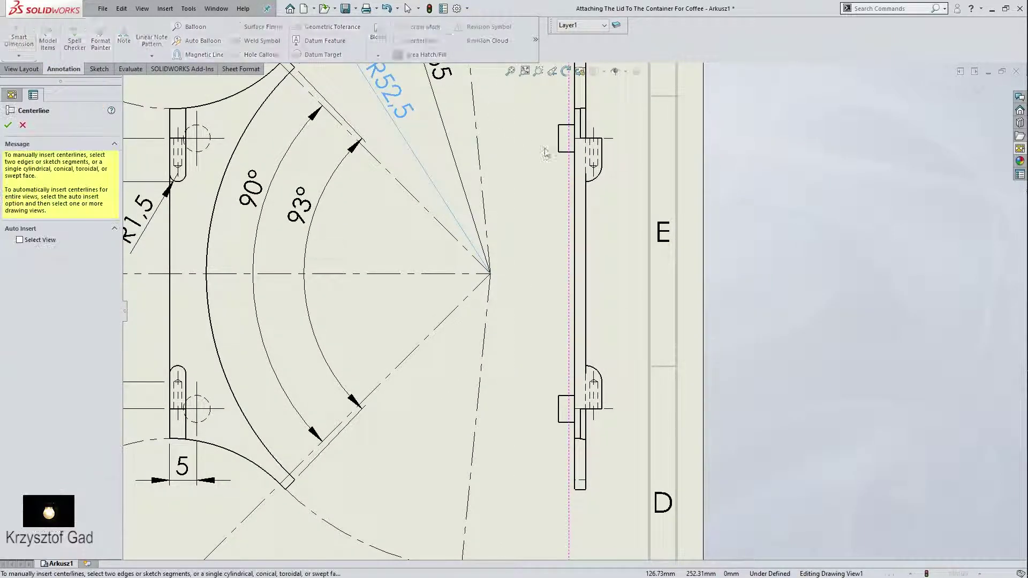
click(563, 152)
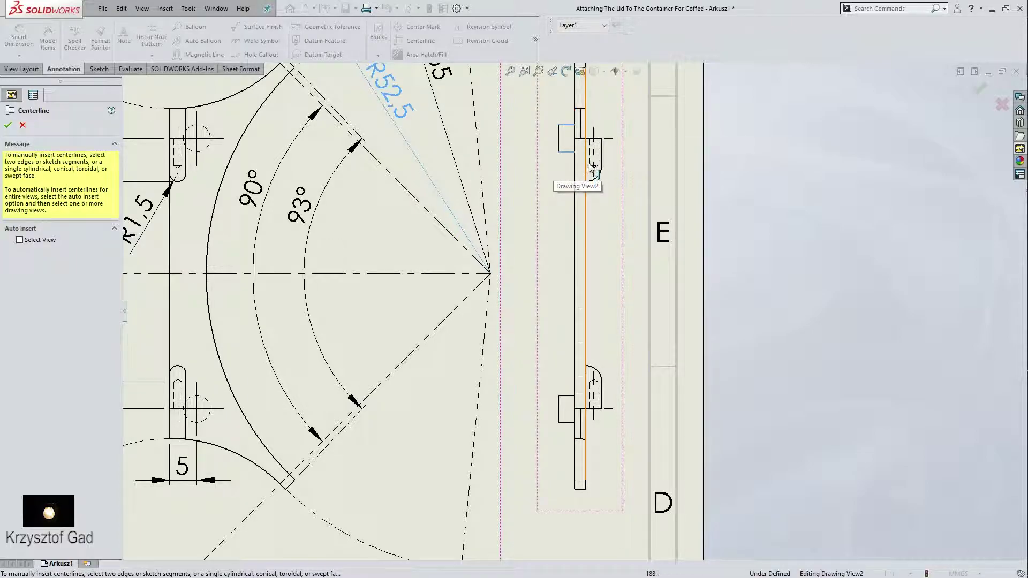
click(561, 395)
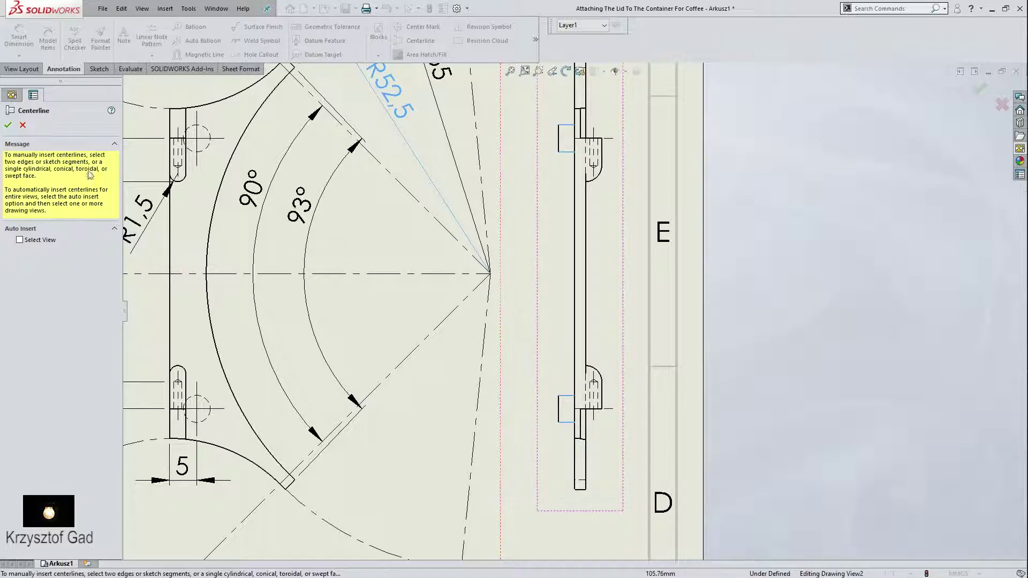
click(8, 126)
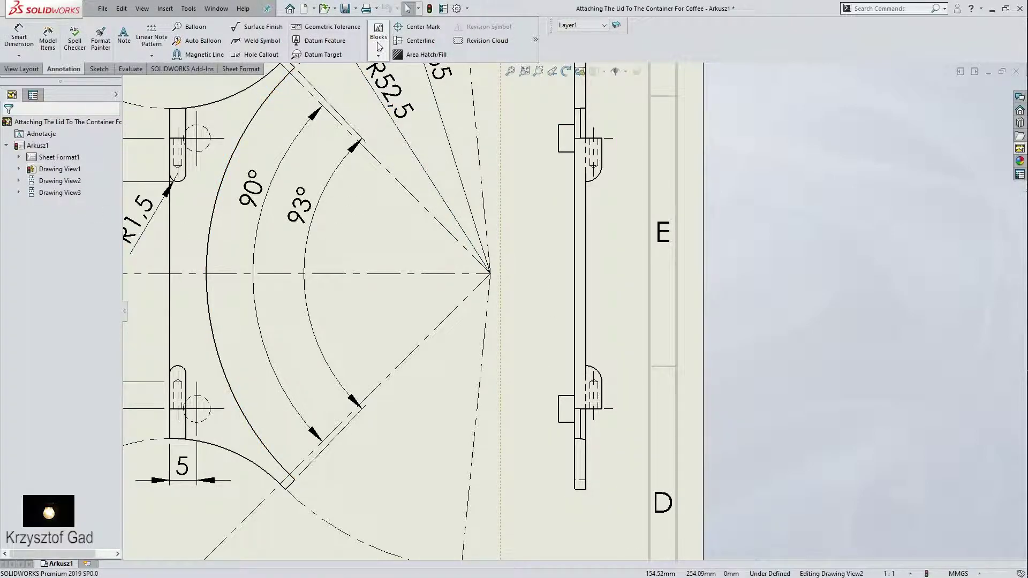
click(396, 42)
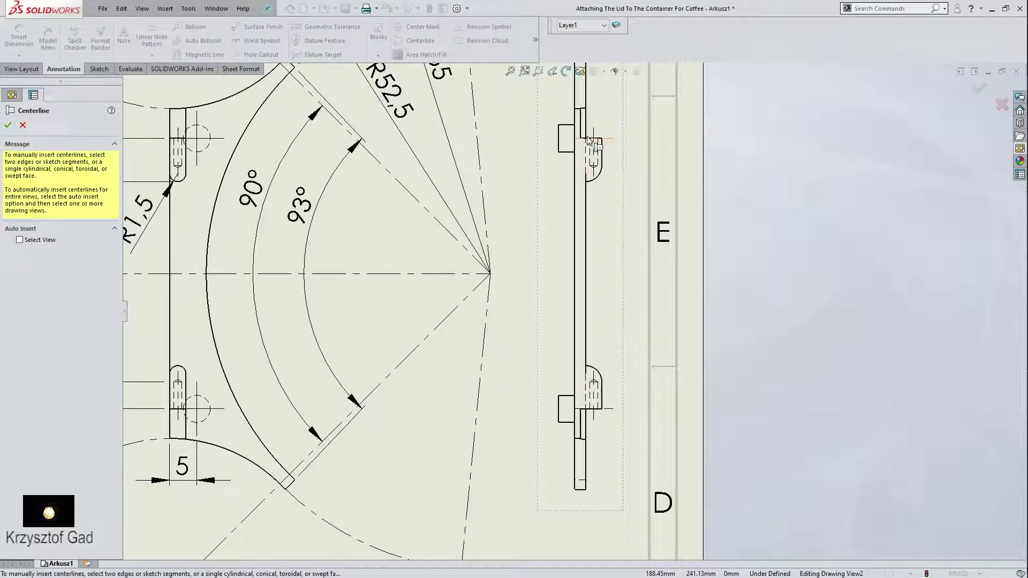
click(550, 139)
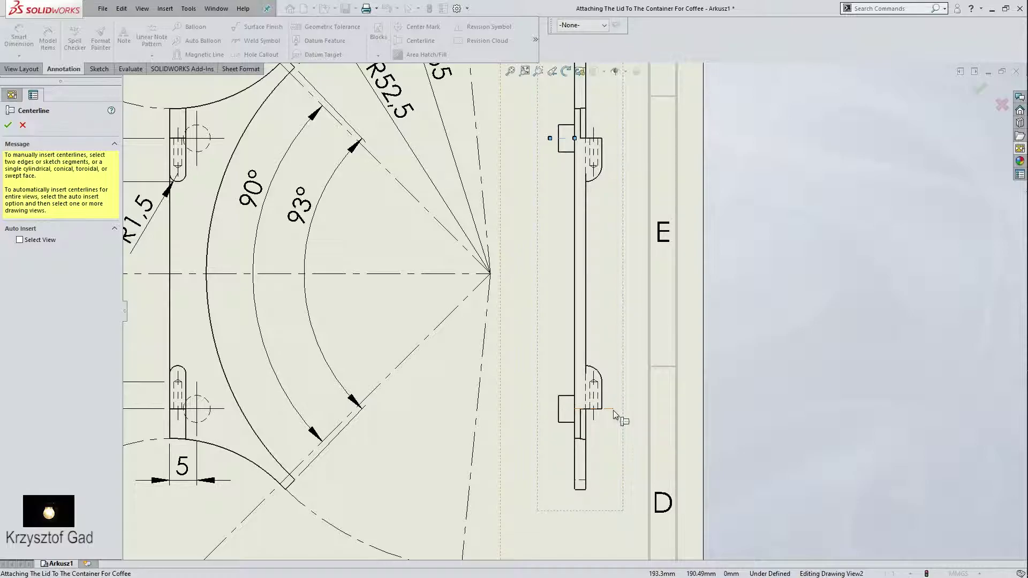
click(612, 410)
key(Escape)
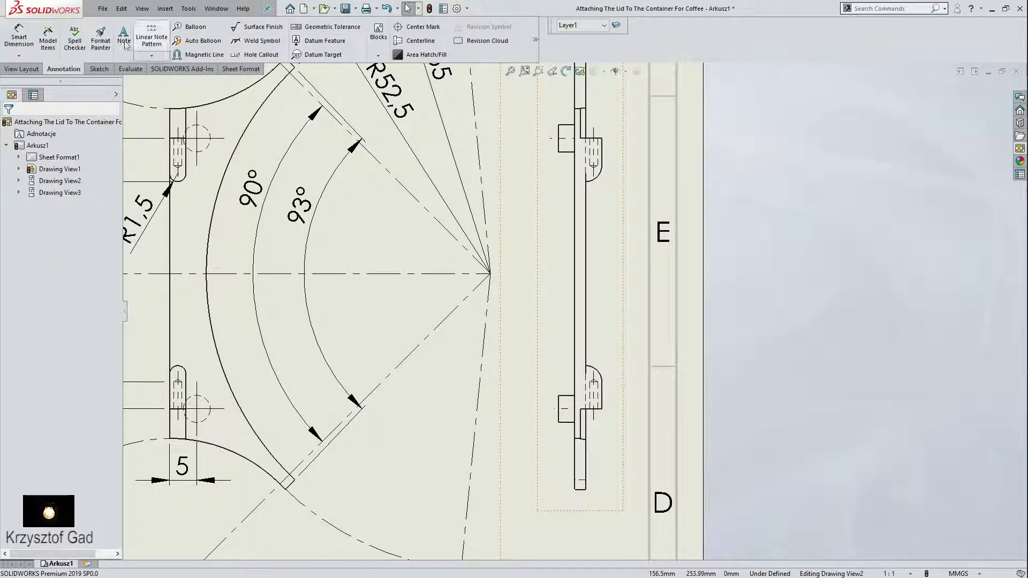
Dimension the 50 distance between the side-view tabs and the R3 radius
click(19, 38)
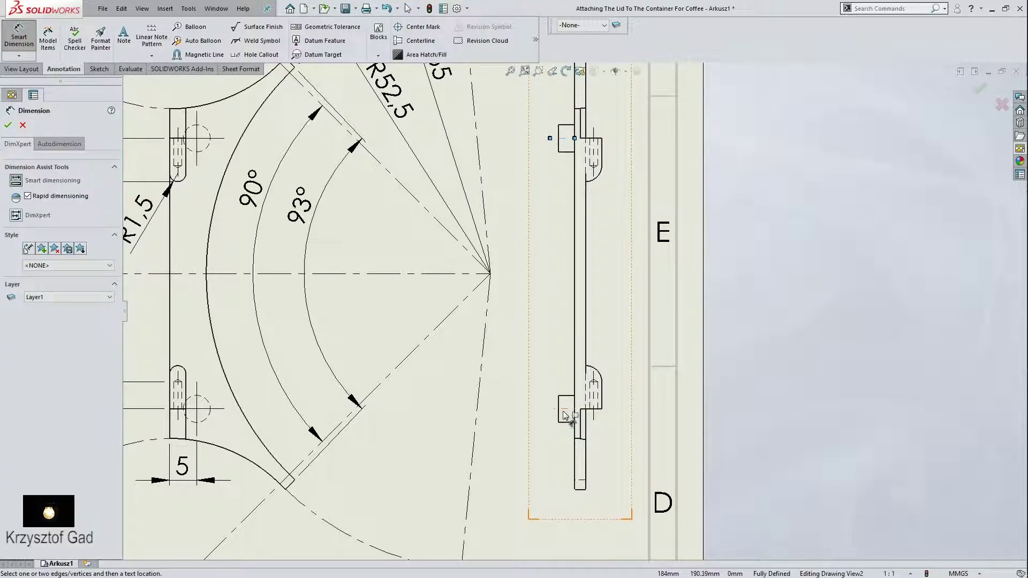
click(564, 412)
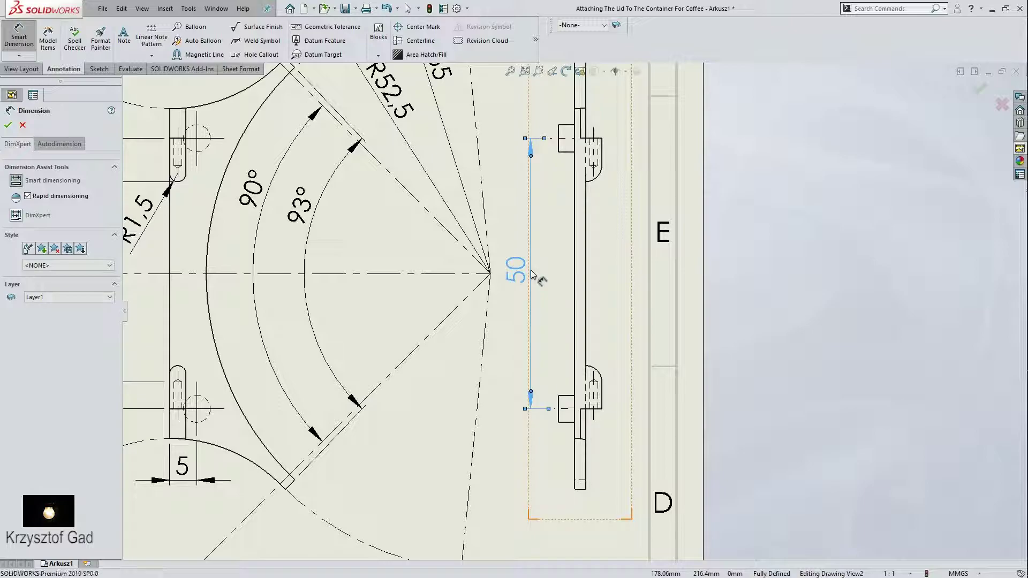
click(533, 274)
click(601, 373)
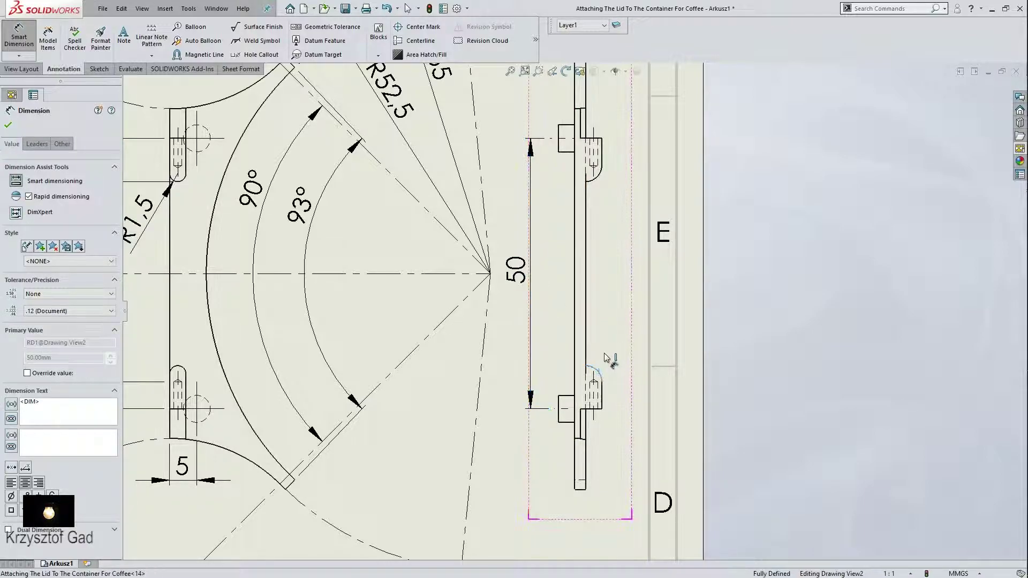
click(623, 336)
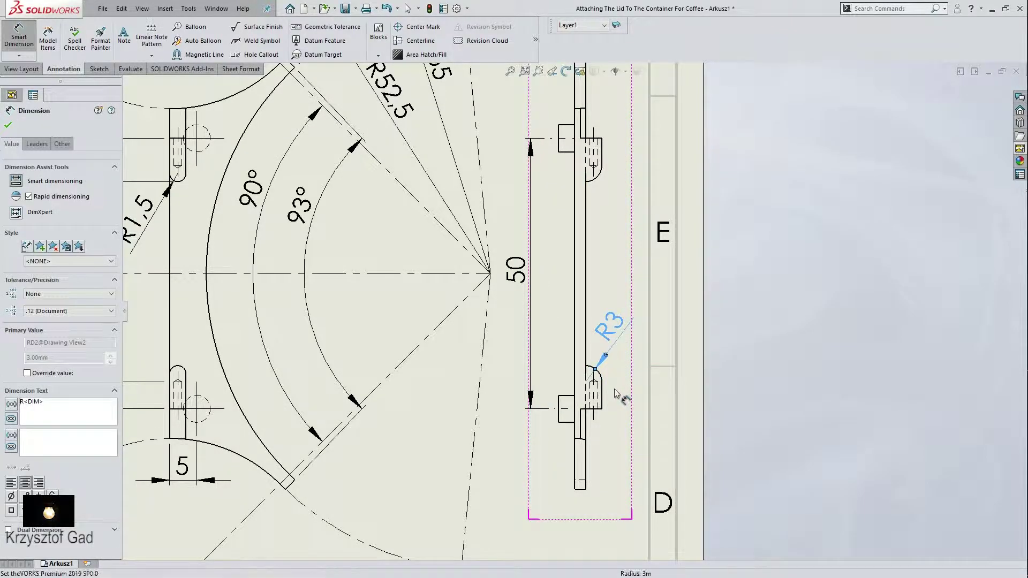
Add stacked 3 and 2 wall-width dimensions below the view with break lines
scroll(601, 378, down, 2)
scroll(545, 335, down, 2)
scroll(545, 335, up, 1)
scroll(508, 182, down, 1)
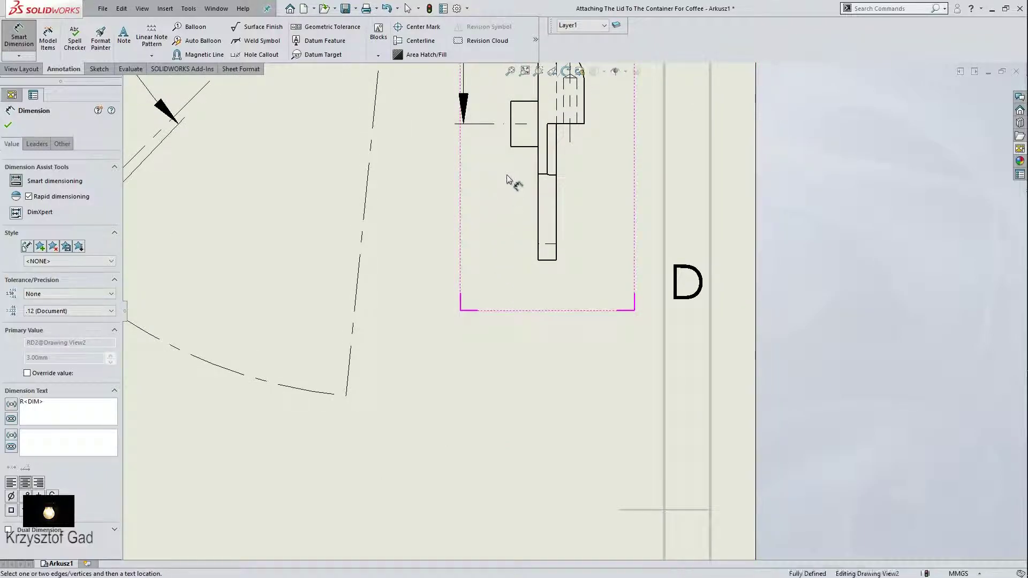
mouse_move(519, 150)
mouse_down()
mouse_move(522, 237)
mouse_move(490, 359)
mouse_move(467, 329)
mouse_up()
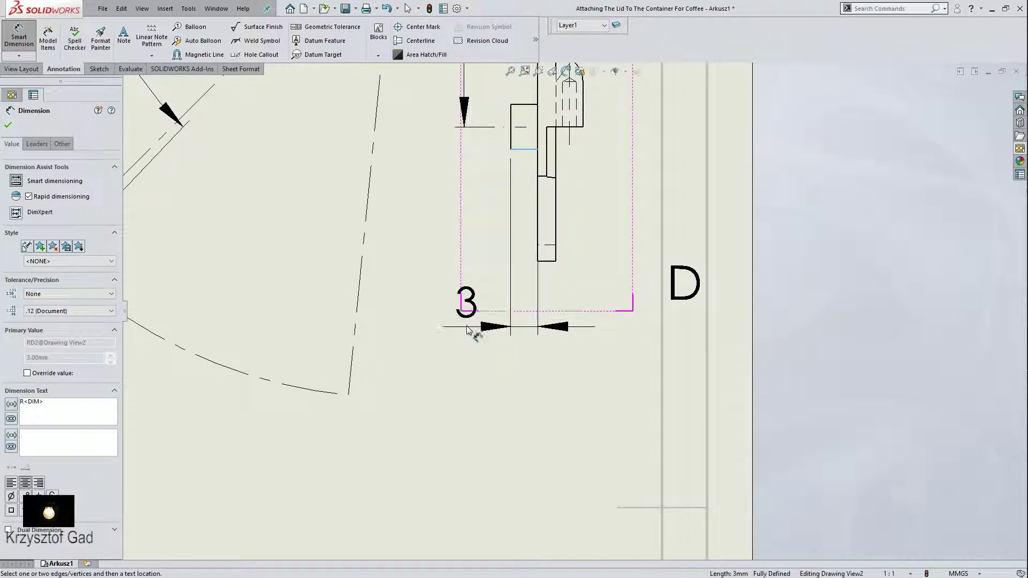
click(459, 327)
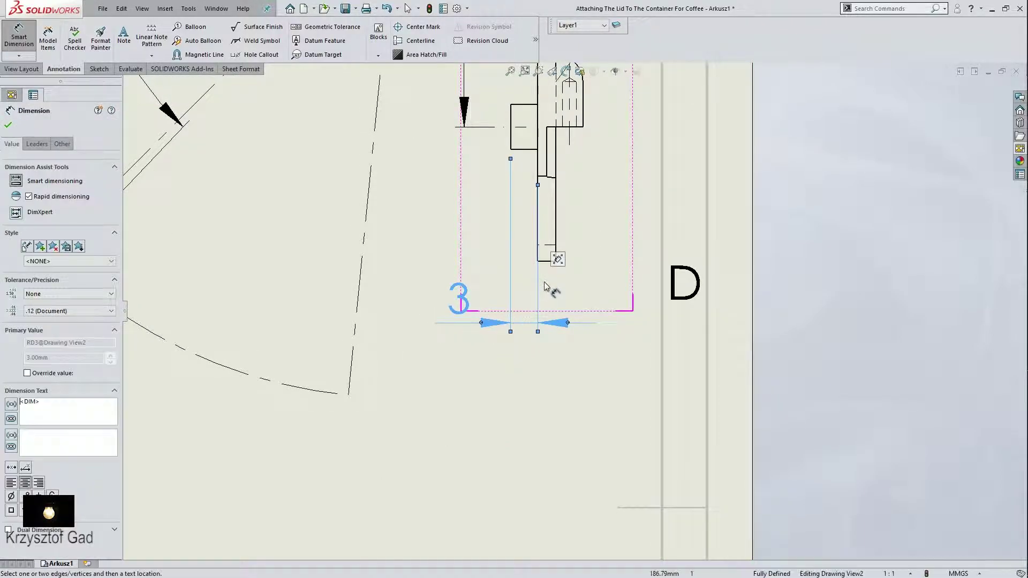
click(546, 266)
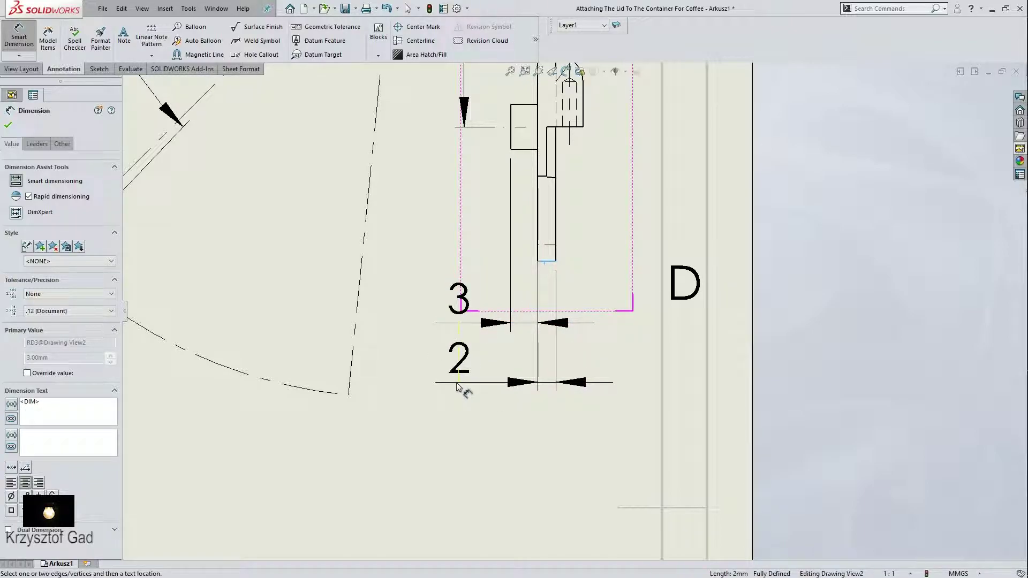
click(456, 386)
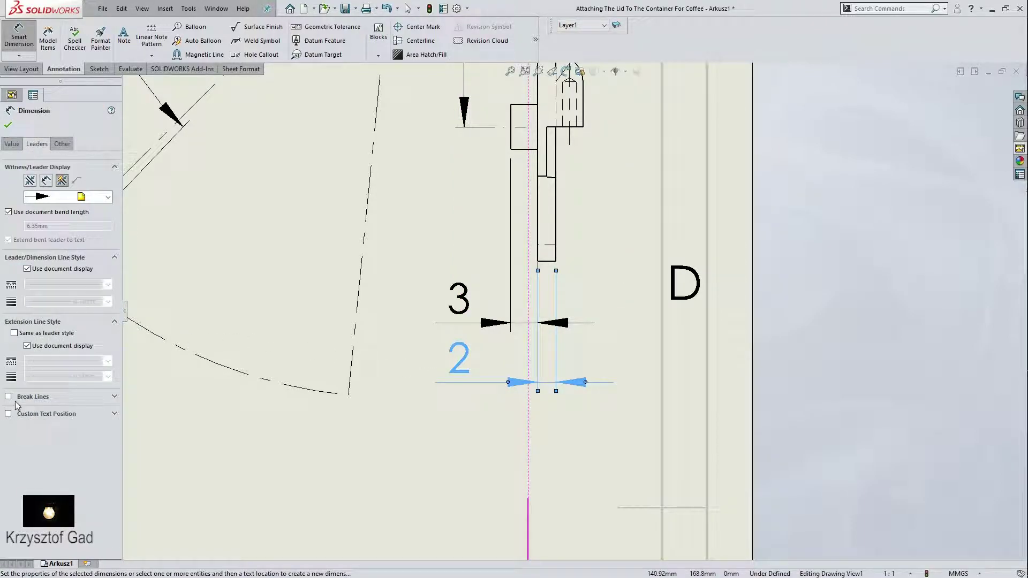
click(8, 396)
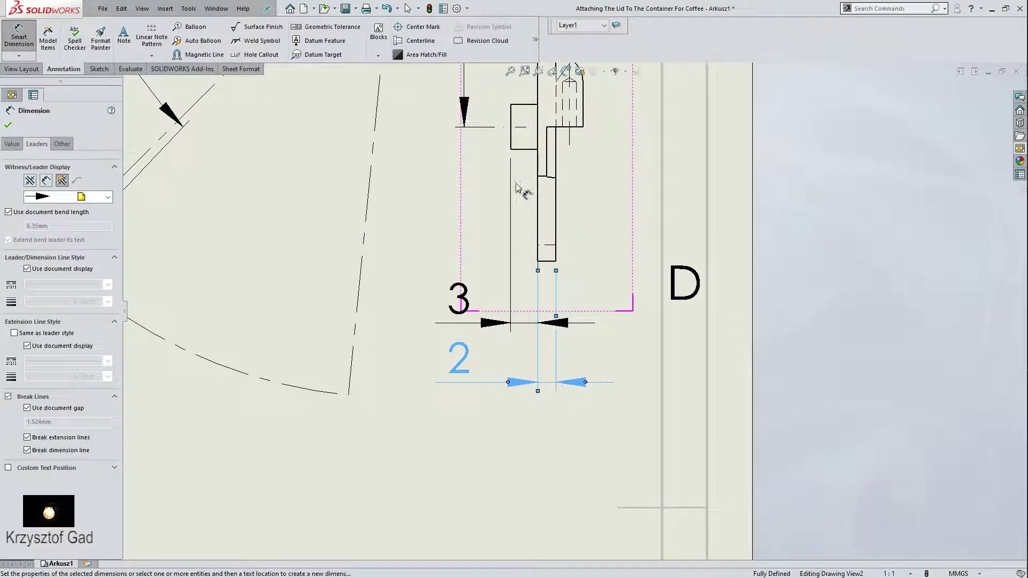
Add a 3,5 width dimension on its own row with Break Lines enabled
click(538, 244)
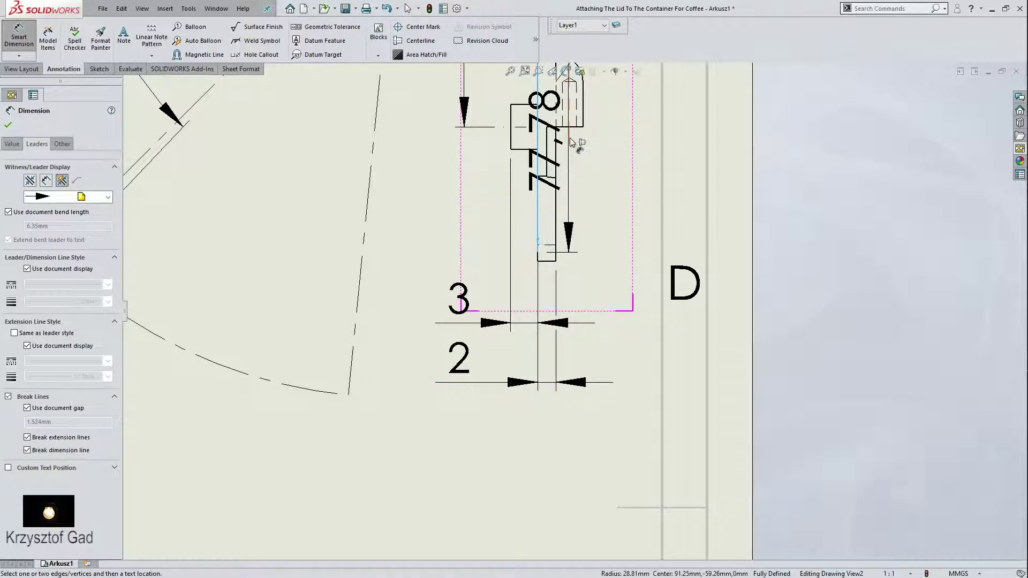
click(569, 146)
click(534, 399)
click(478, 446)
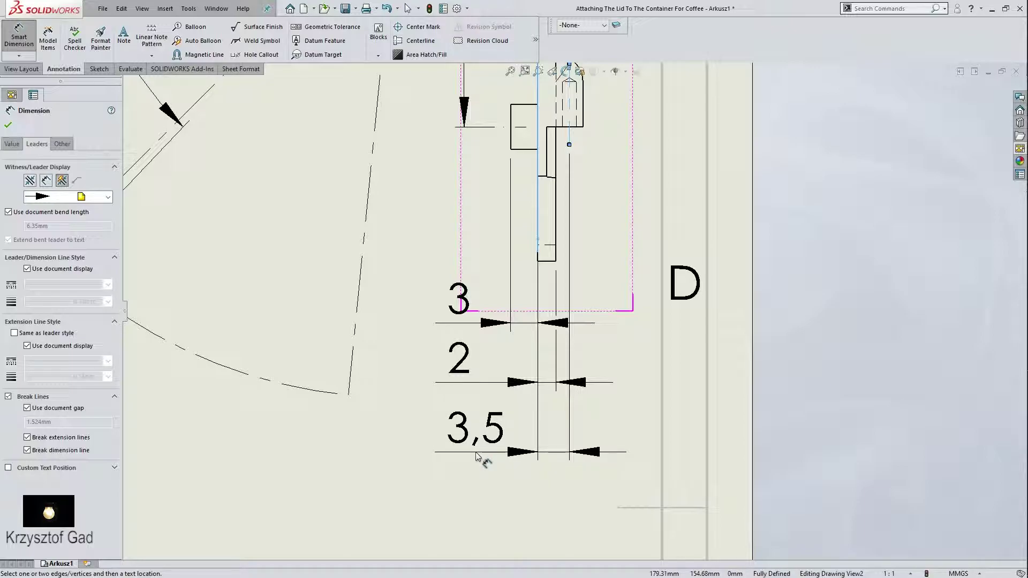
click(478, 456)
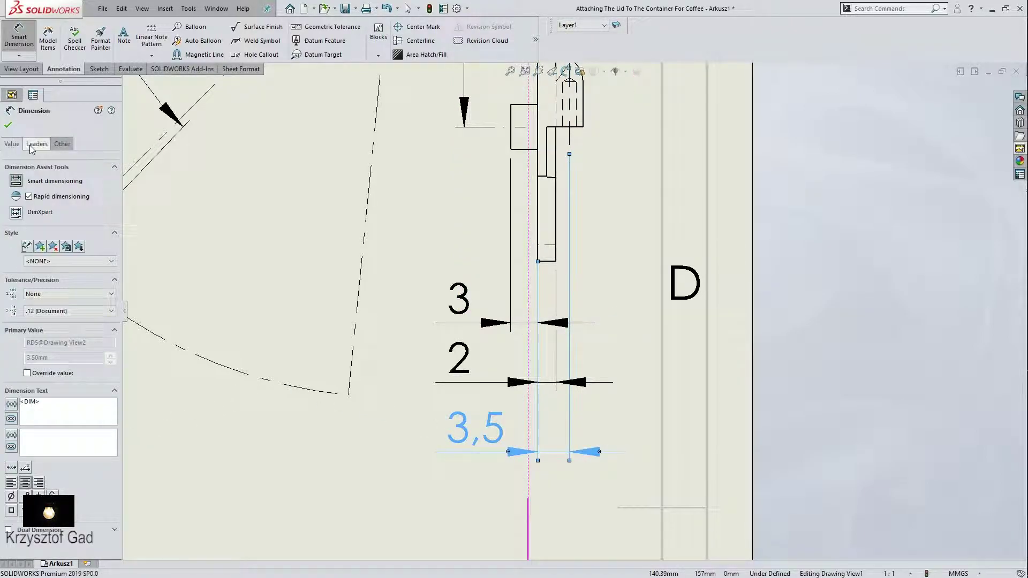
click(34, 144)
click(32, 399)
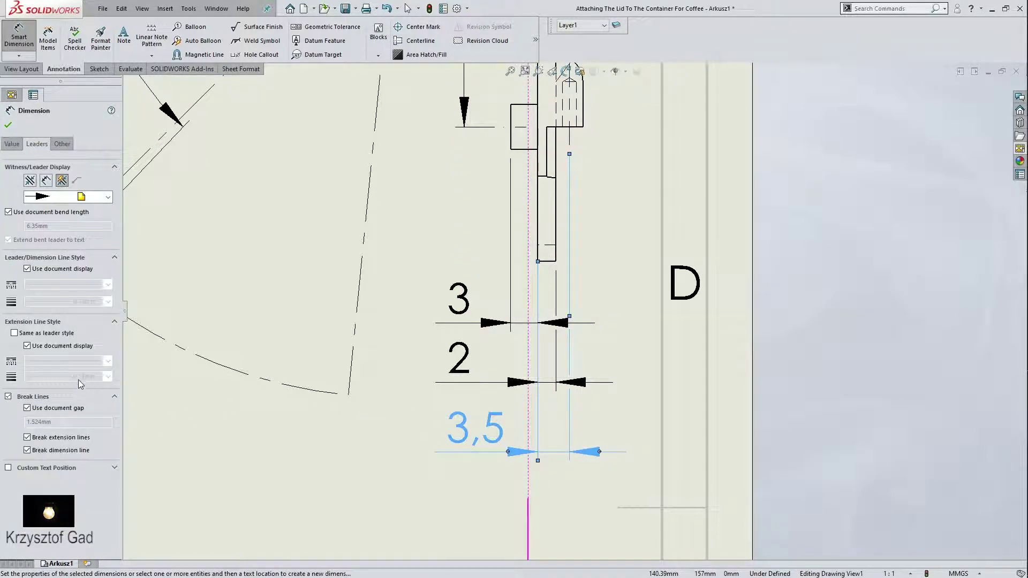
Zoom to the small third view and dimension its boss with Ø5
key(z)
key(z)
key(z)
key(z)
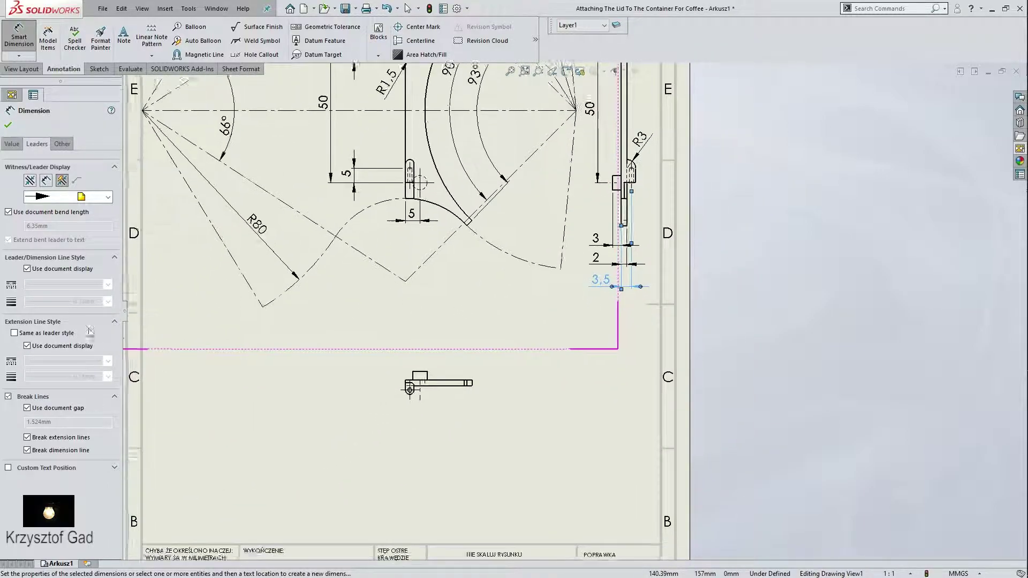
key(shift+z)
key(shift+z)
key(shift+z)
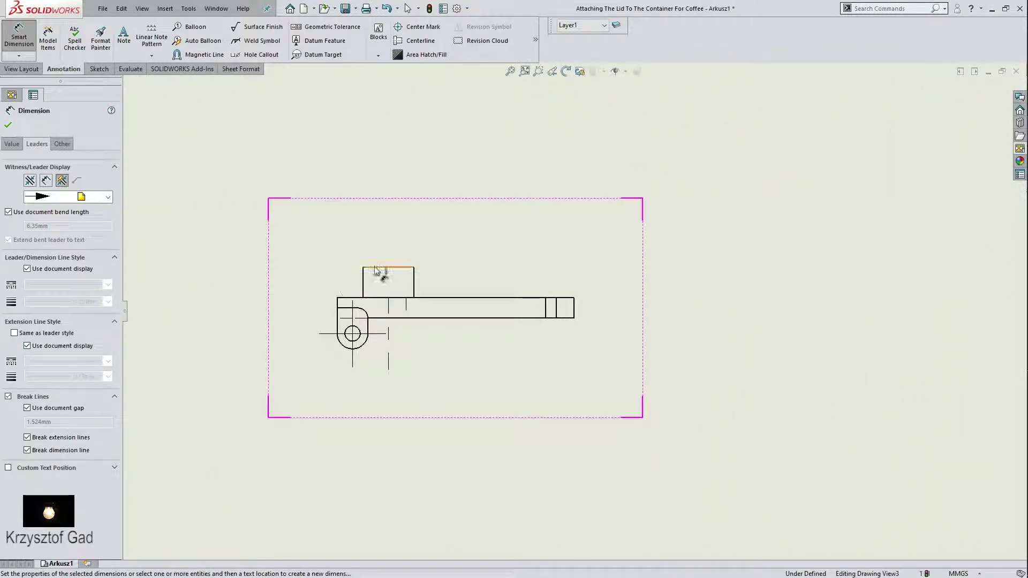
click(377, 267)
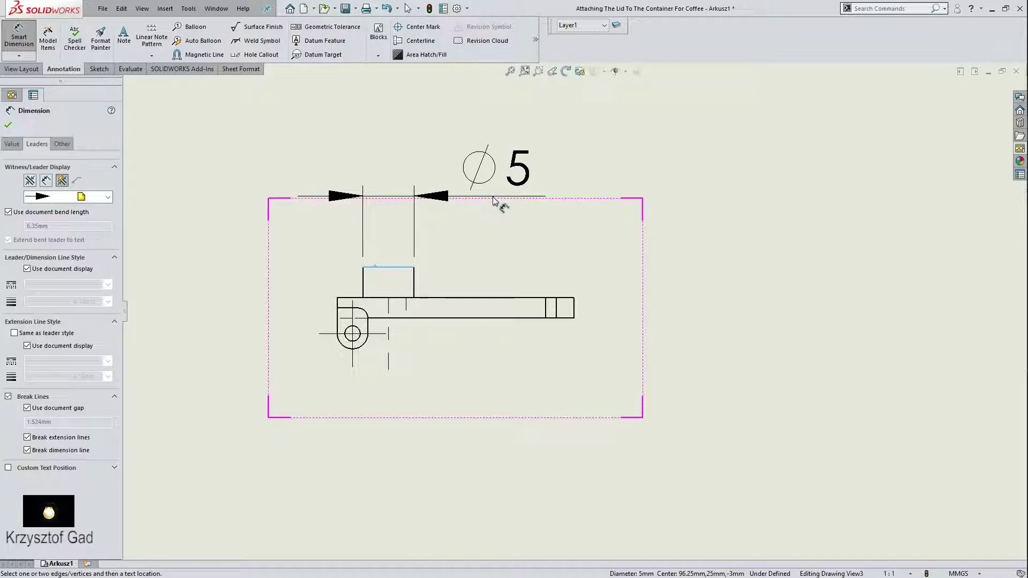
click(492, 201)
key(z)
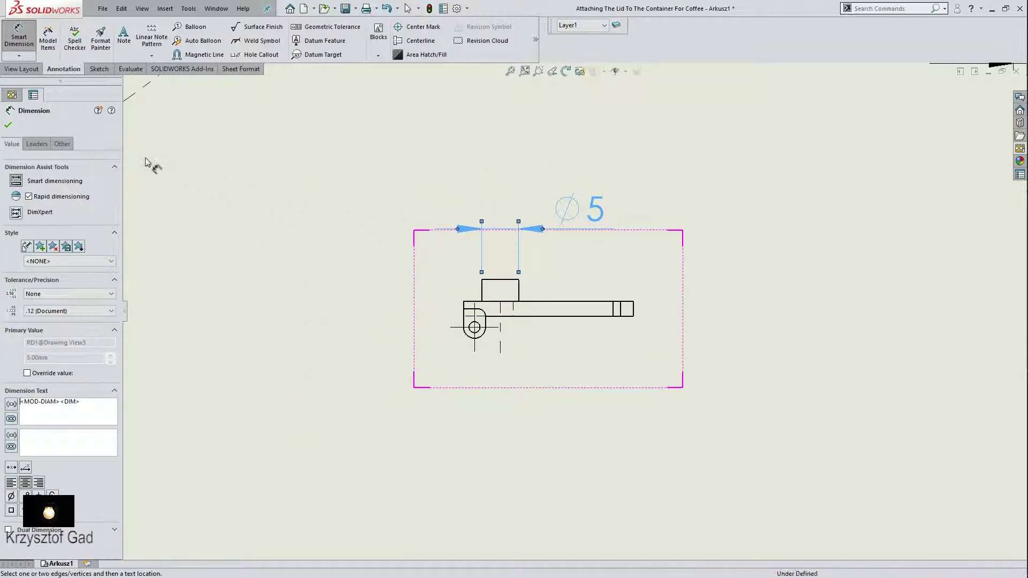
key(Escape)
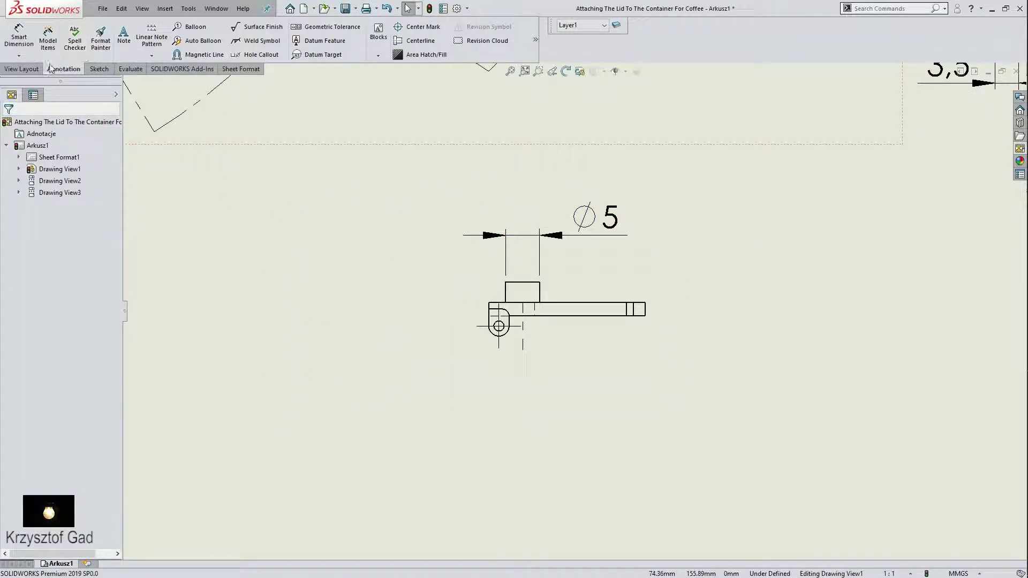
click(22, 69)
Sketch the detail circle around the hinge hole in the bottom view
click(183, 37)
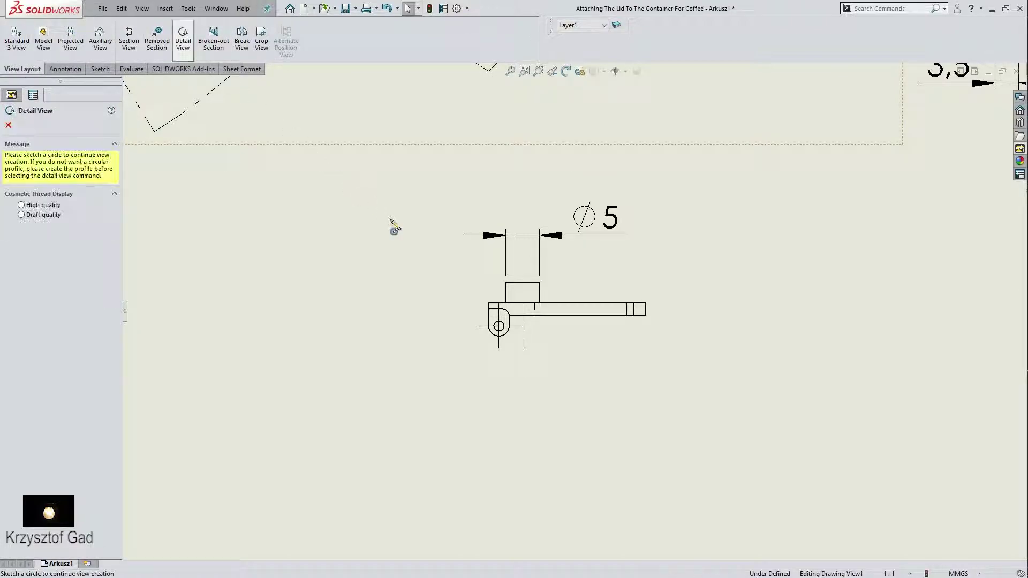
scroll(512, 305, down, 3)
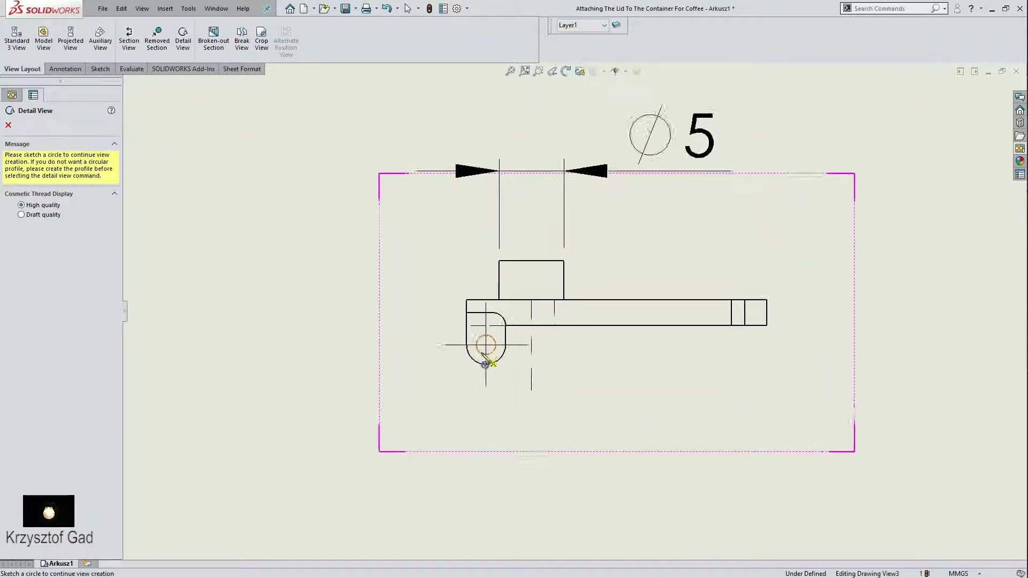
scroll(484, 357, down, 2)
scroll(459, 395, down, 2)
click(430, 406)
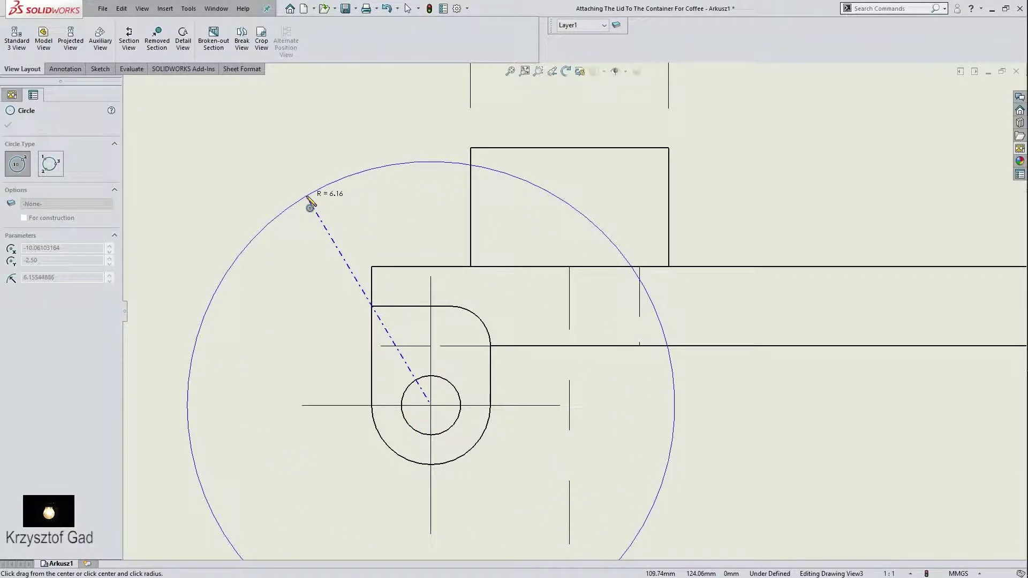
click(307, 197)
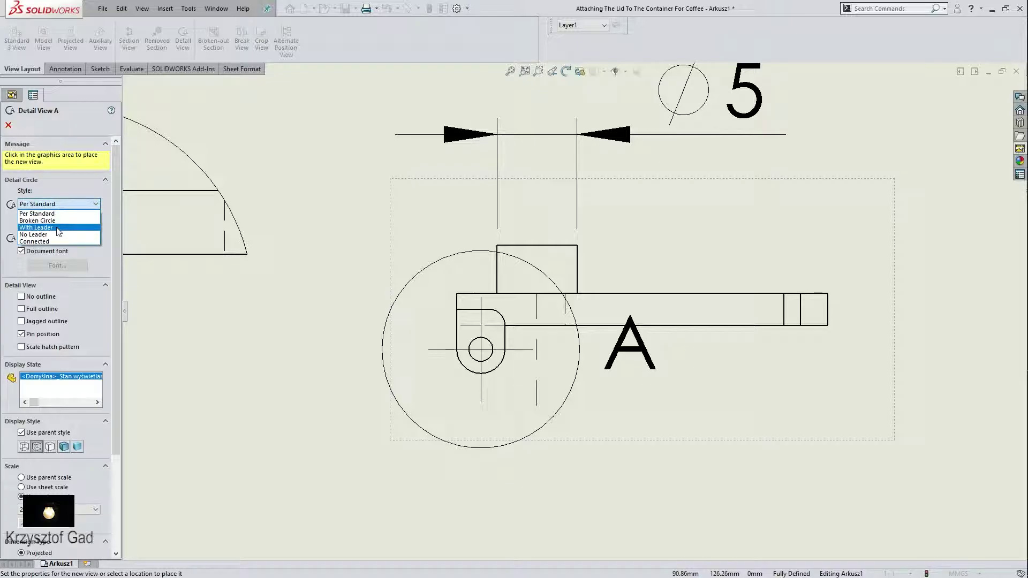
Place detail view A at 5:1 scale and select its dowel pin symbol
scroll(300, 300, up, 3)
scroll(317, 323, up, 3)
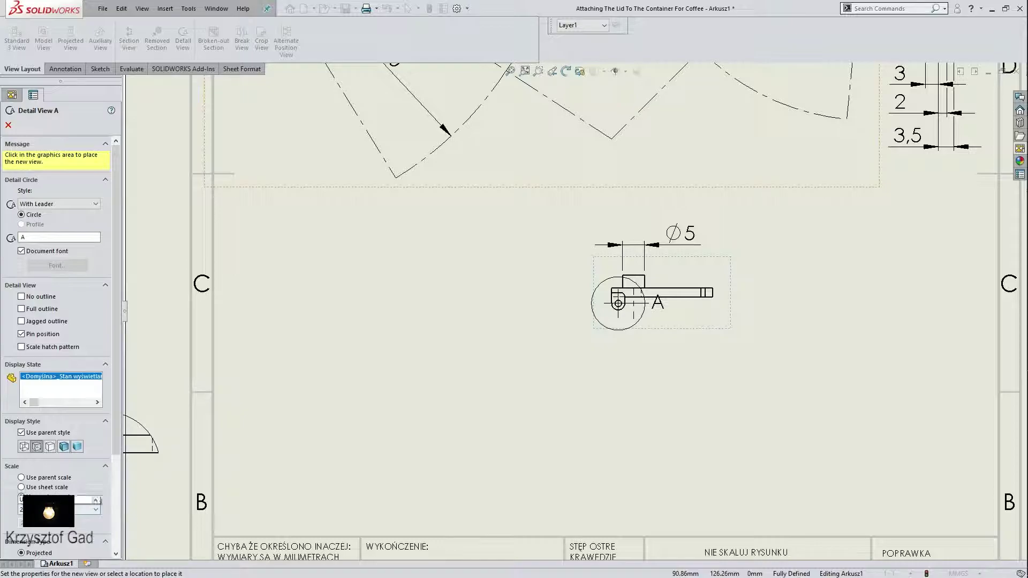
click(59, 509)
click(63, 478)
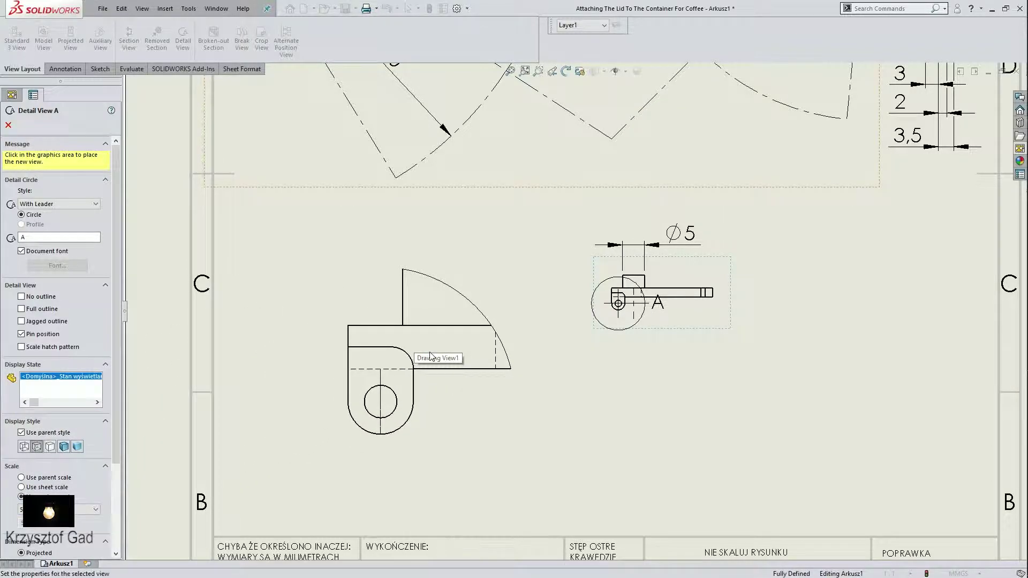
click(430, 356)
scroll(417, 327, down, 2)
scroll(375, 359, down, 1)
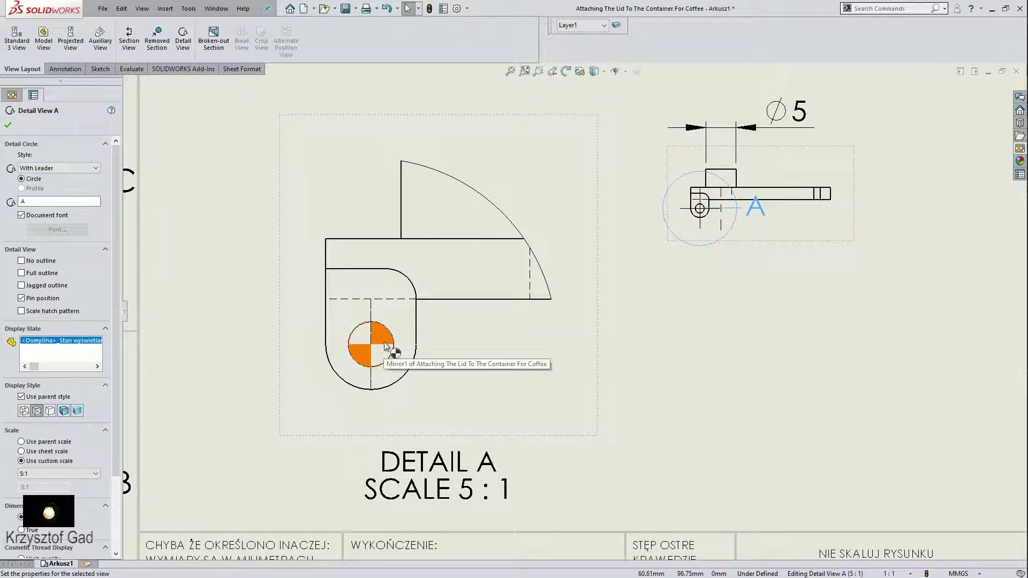
click(378, 349)
Delete the dowel pin symbol and add a center mark to the hole in Detail A
key(Delete)
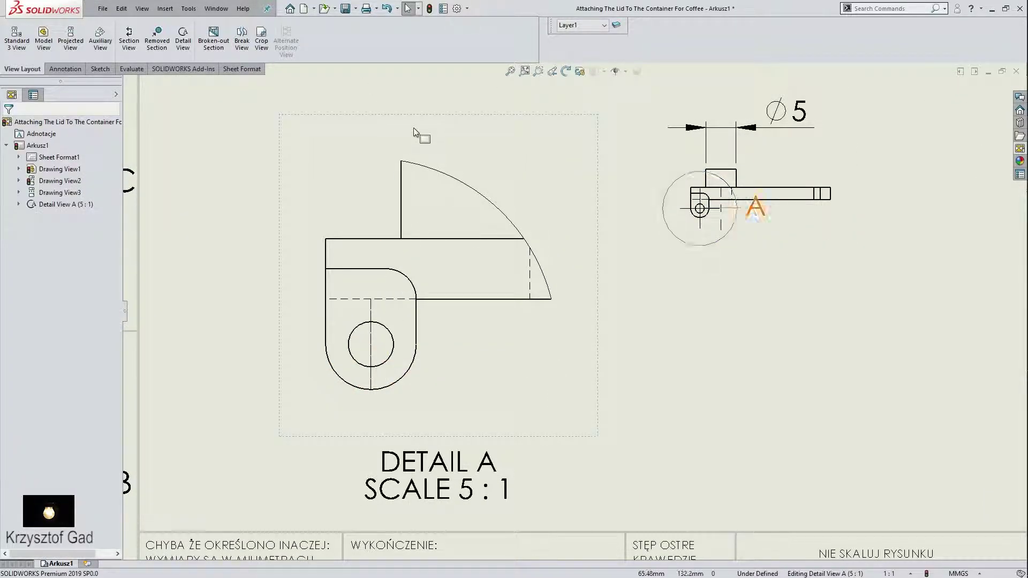
click(60, 70)
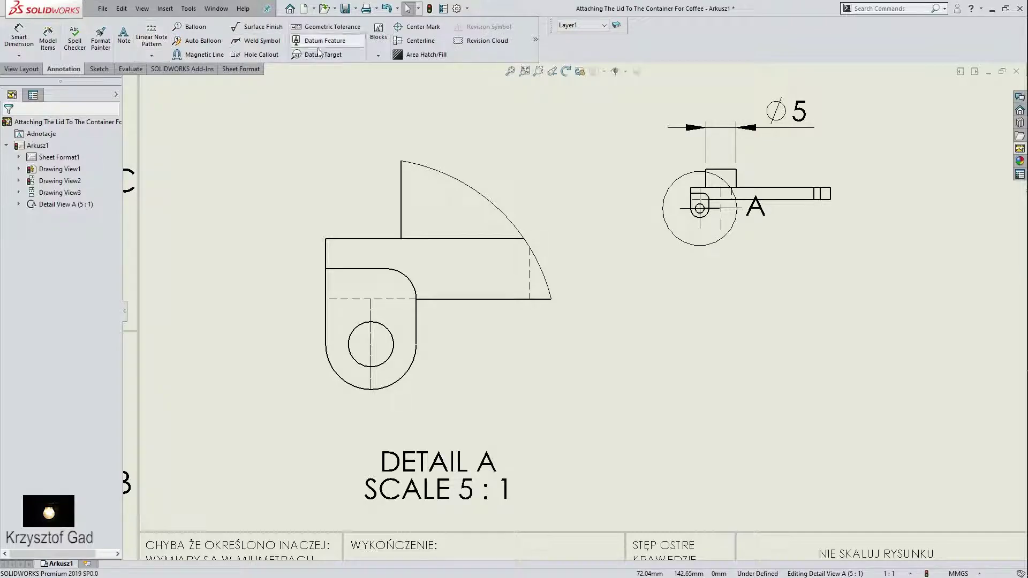
click(393, 344)
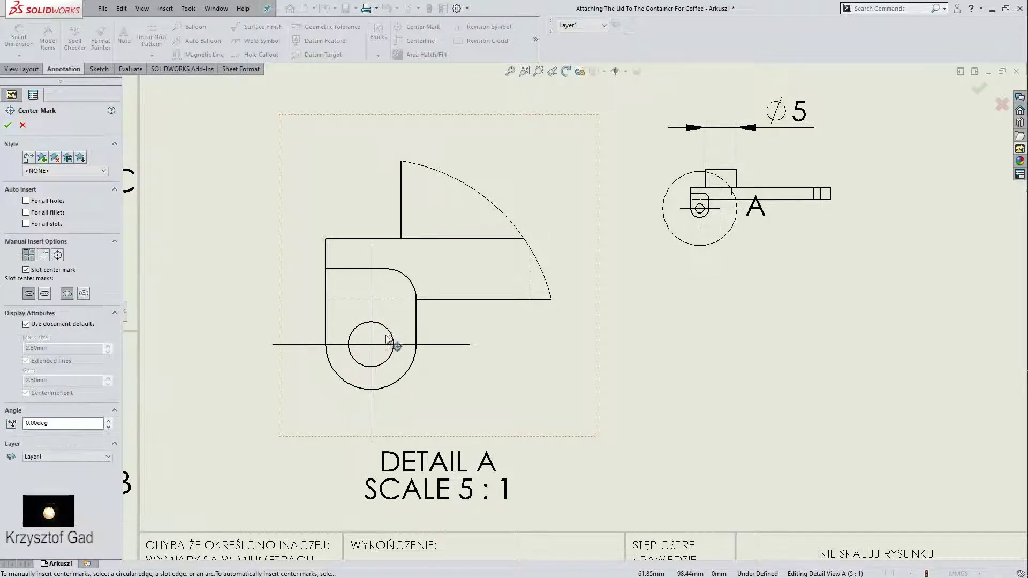
click(22, 127)
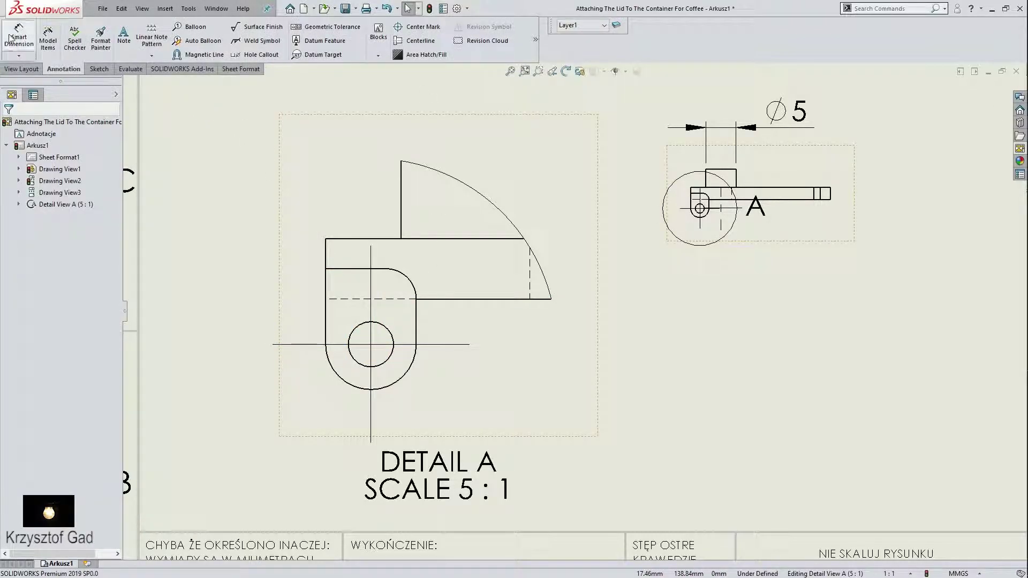
Dimension Detail A with the 1,5 edge-to-hole offset, R1,5 outer arc and R1 fillet
click(18, 38)
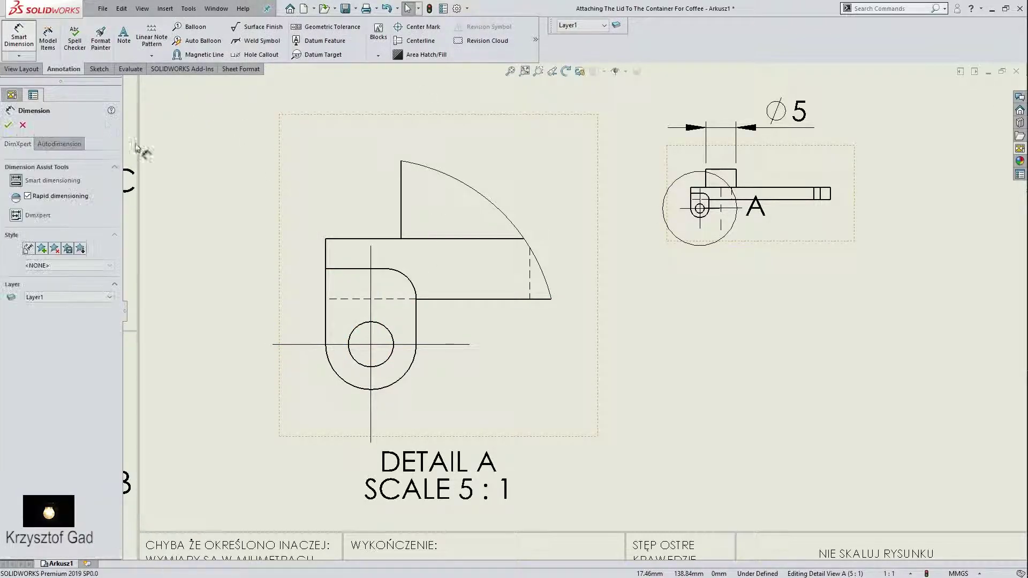
click(327, 322)
click(371, 381)
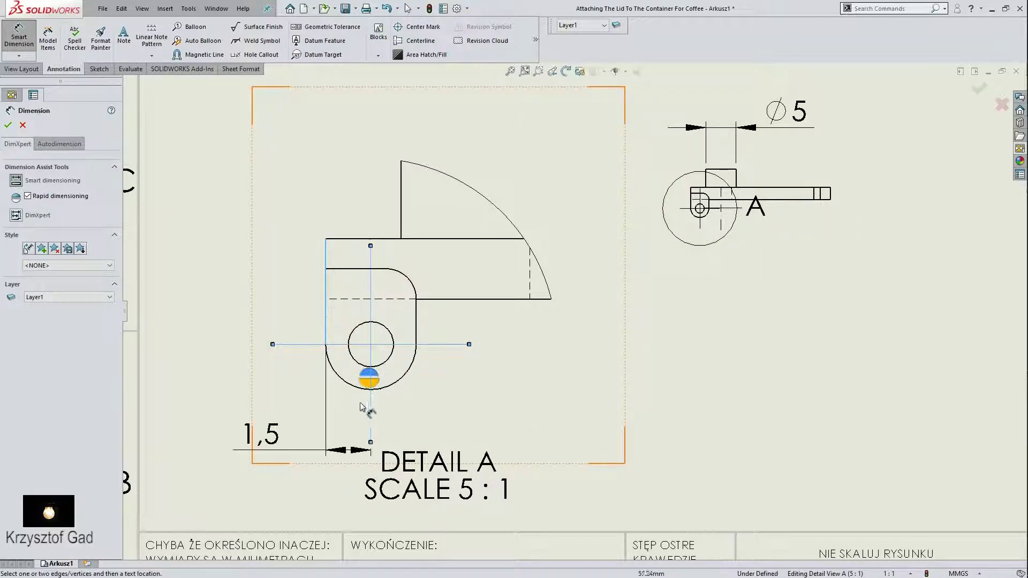
click(346, 438)
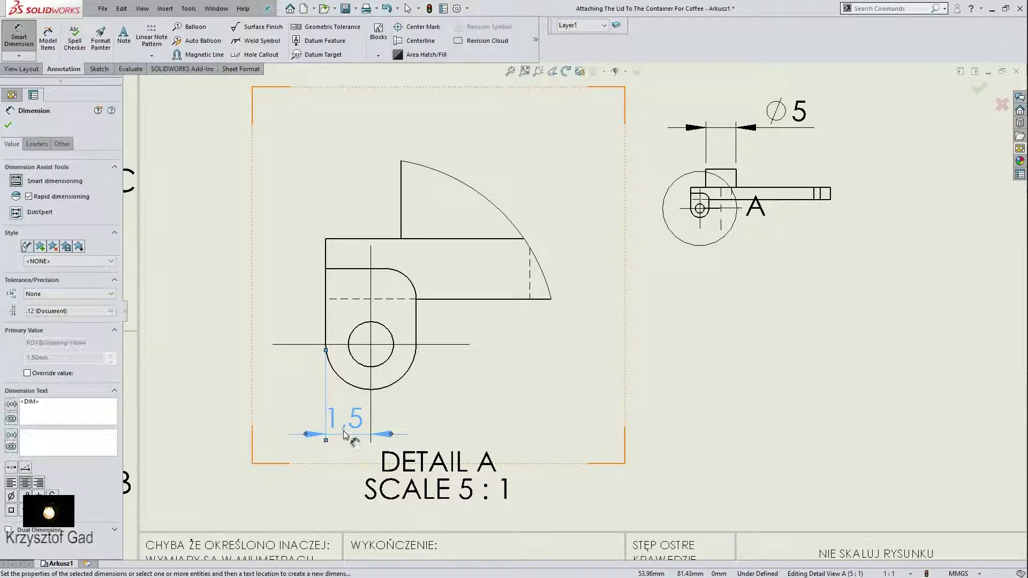
click(412, 367)
click(460, 413)
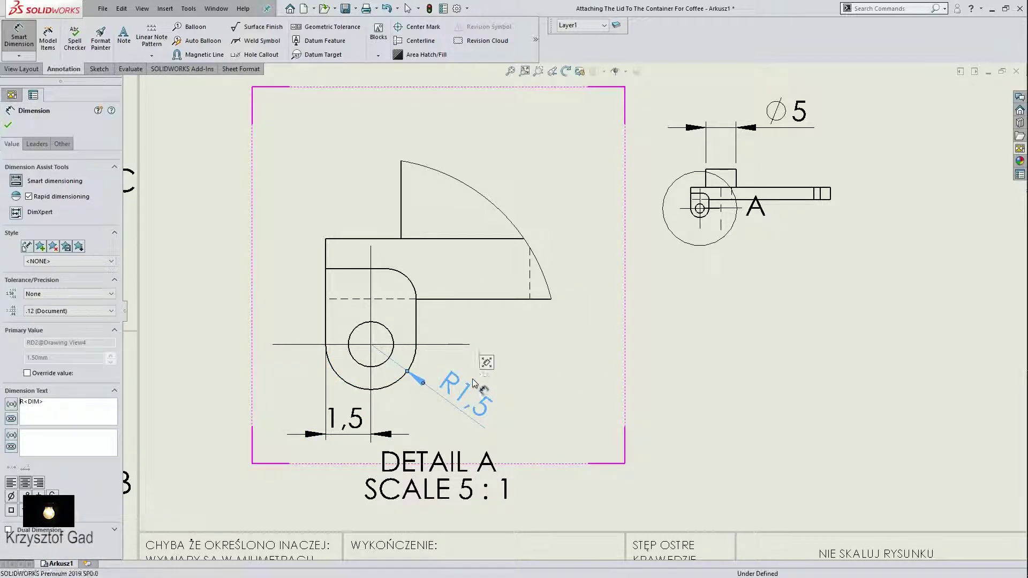
click(414, 288)
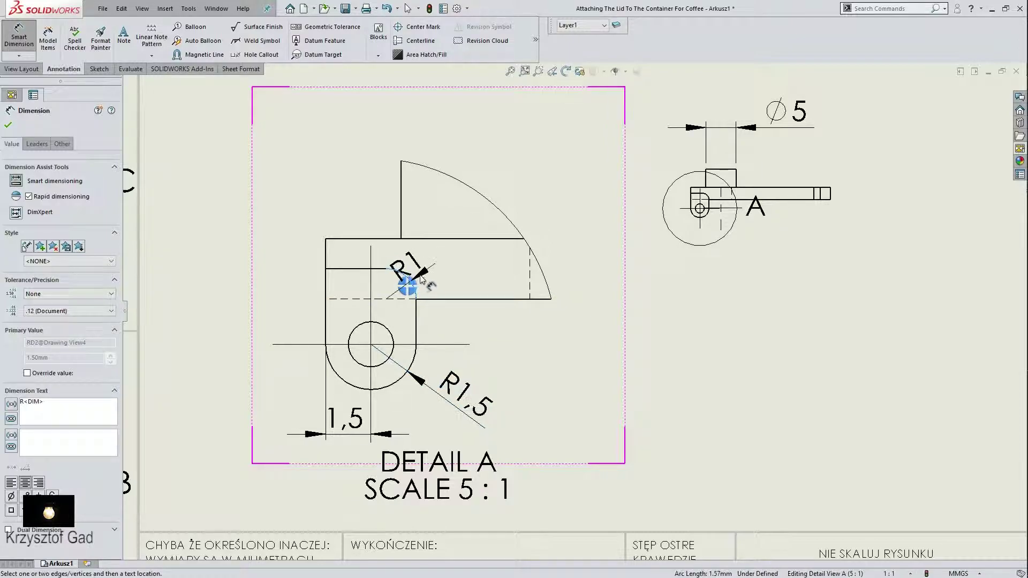
click(451, 276)
scroll(503, 310, up, 3)
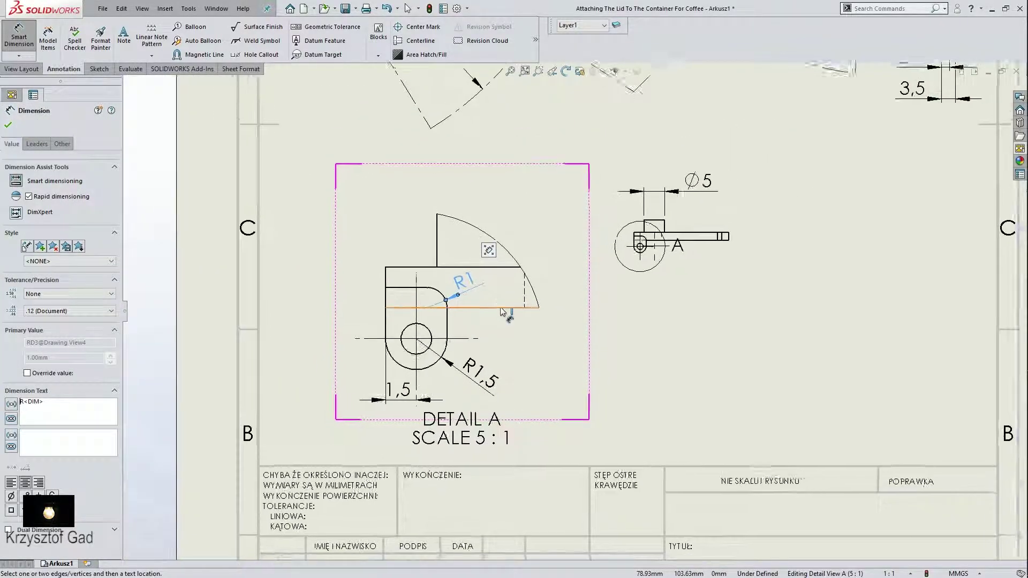
key(Escape)
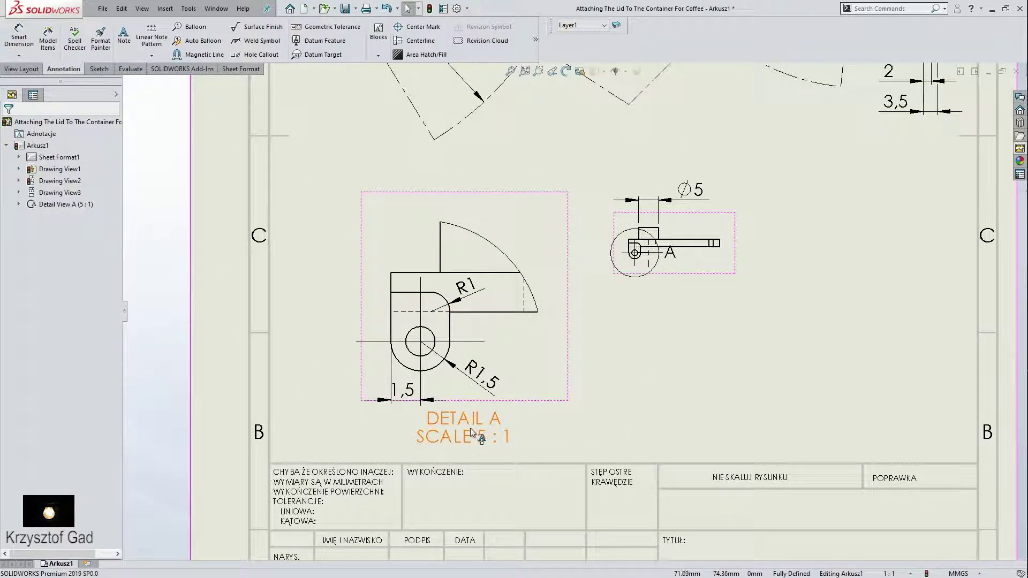
Nudge the DETAIL A label down and move the A callout left of the circle
drag(467, 431, 457, 439)
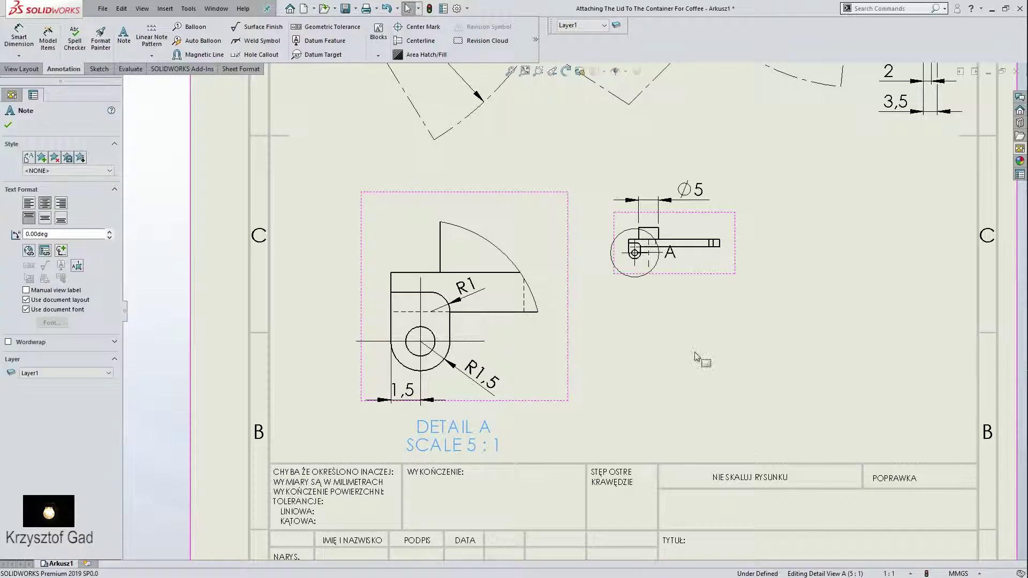
click(718, 339)
scroll(720, 362, up, 2)
scroll(726, 379, up, 2)
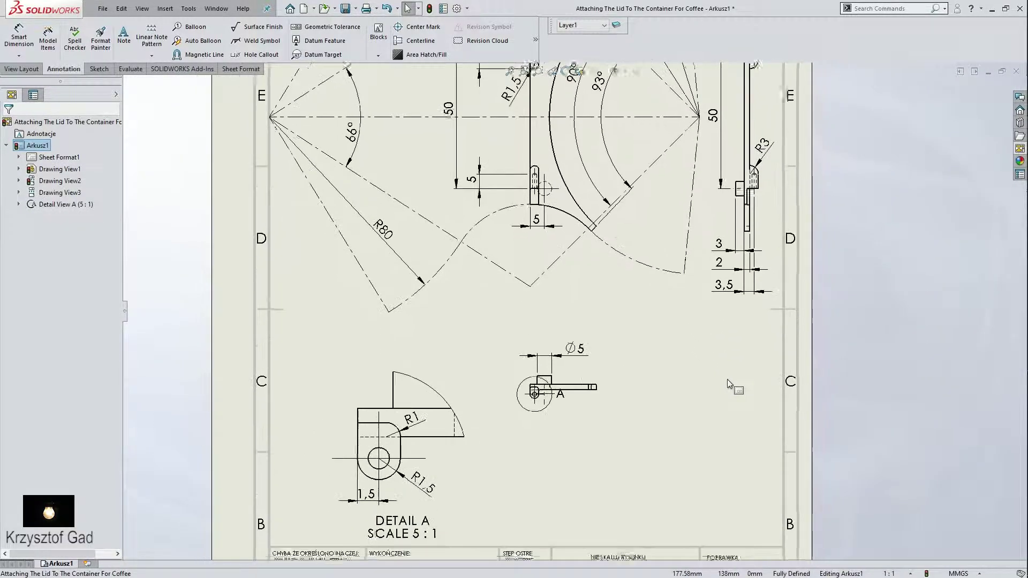
scroll(727, 378, down, 3)
scroll(727, 378, down, 1)
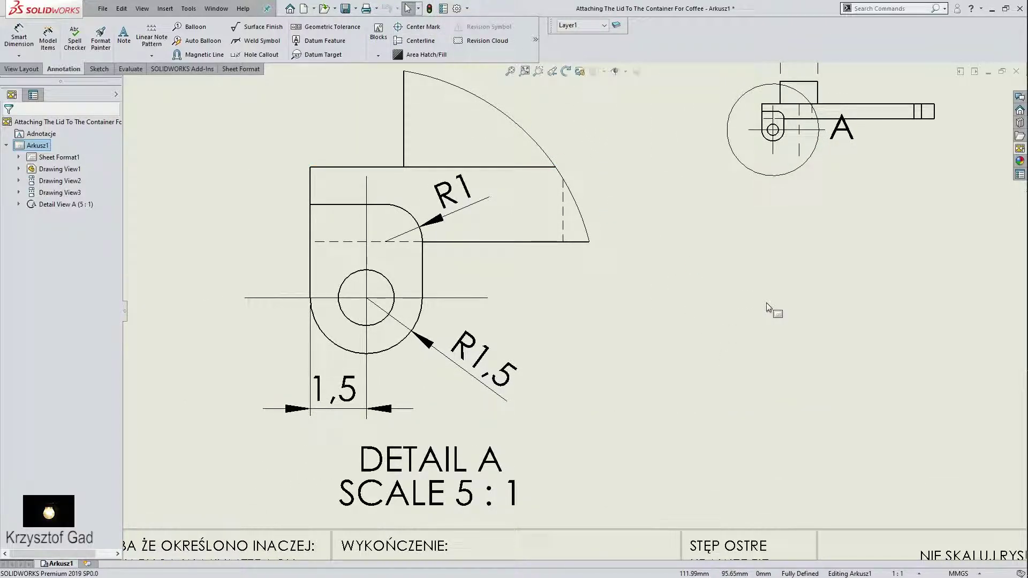
scroll(766, 301, up, 3)
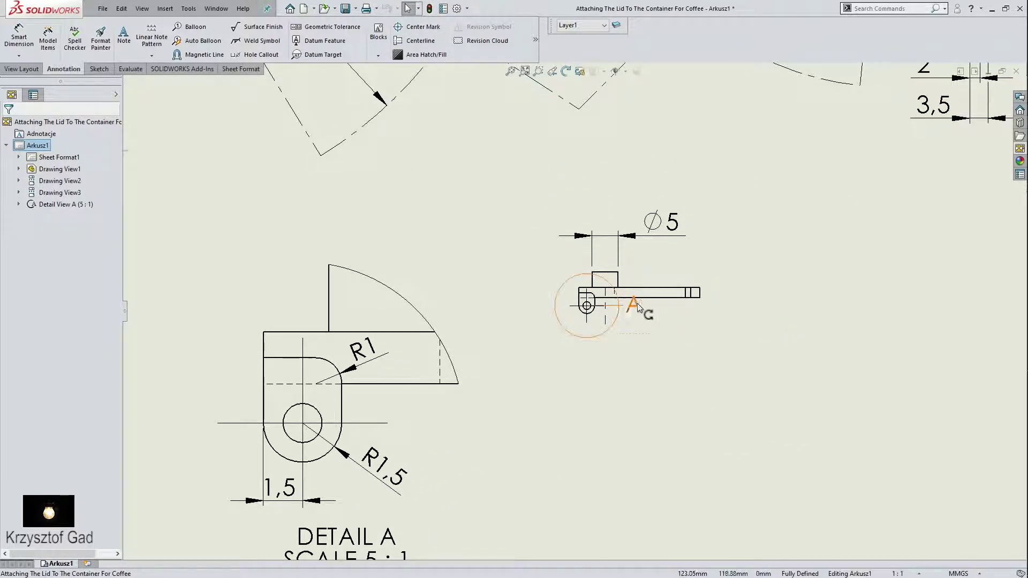
drag(567, 258, 518, 272)
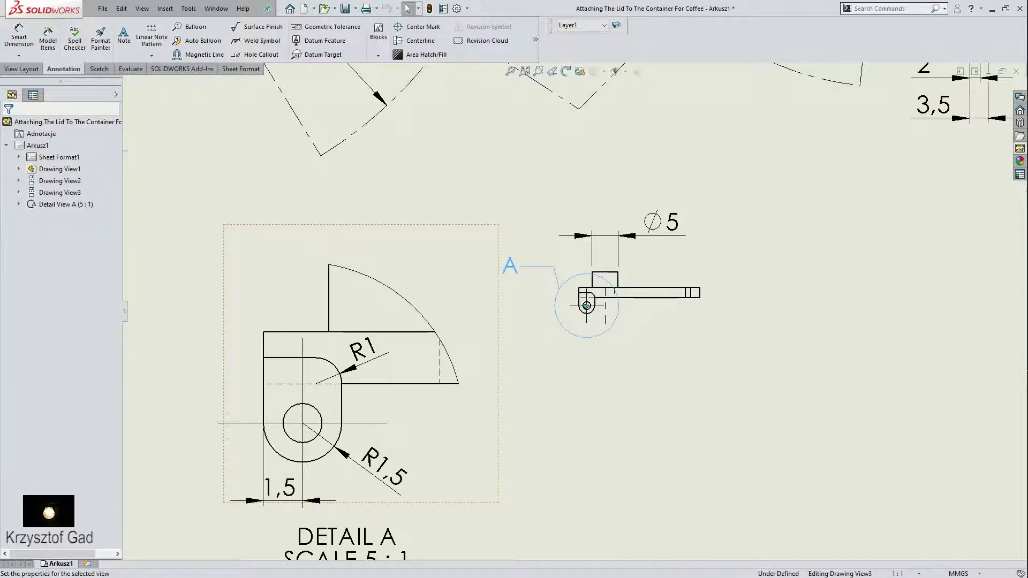
click(742, 358)
Pan and zoom out to fit the whole A4 sheet in view
key(ctrl+Up)
key(ctrl+Right)
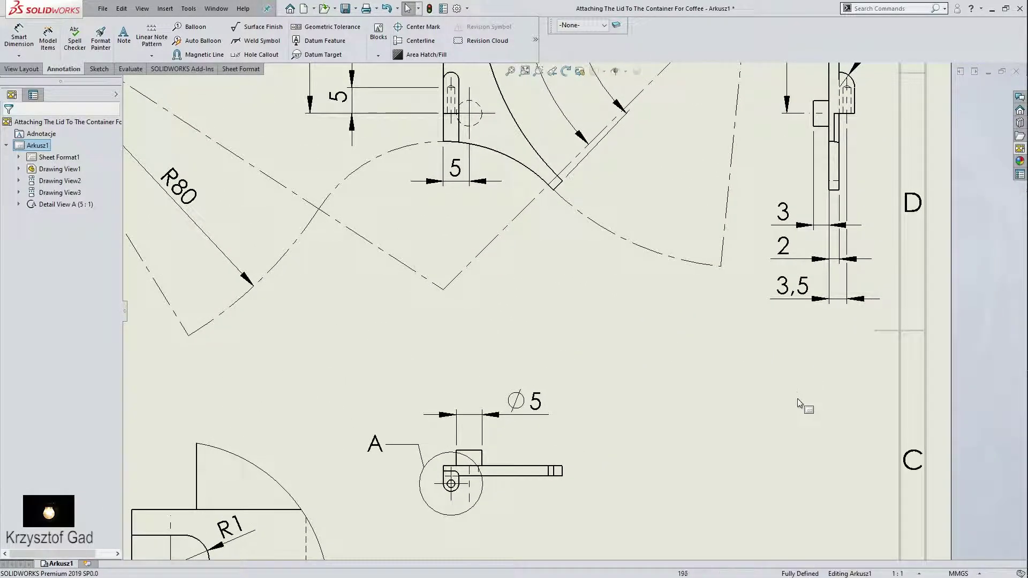
key(ctrl+Right)
key(ctrl+Up)
key(z)
key(ctrl+Left)
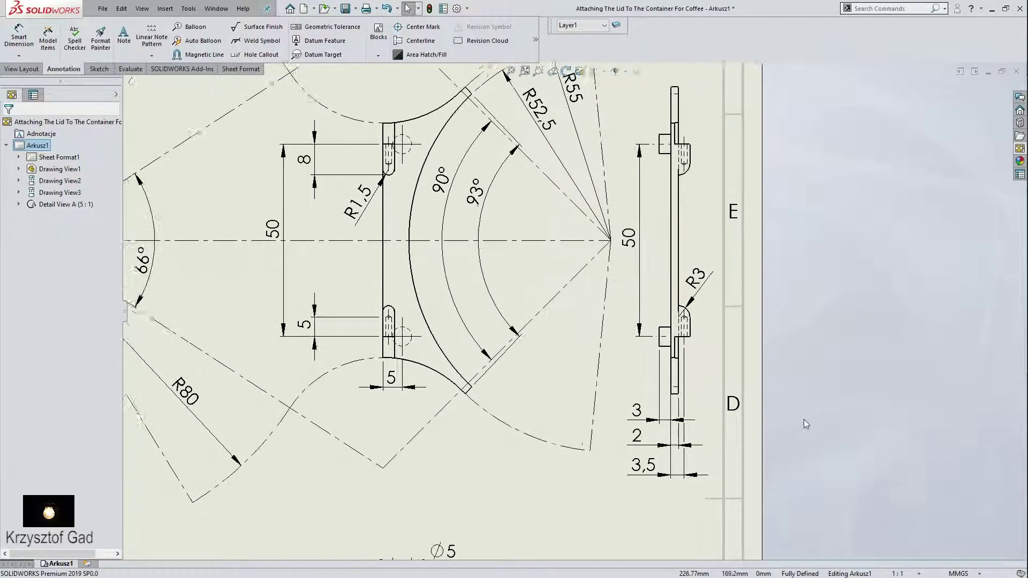
key(ctrl+Left)
key(ctrl+Up)
key(z)
key(ctrl+Down)
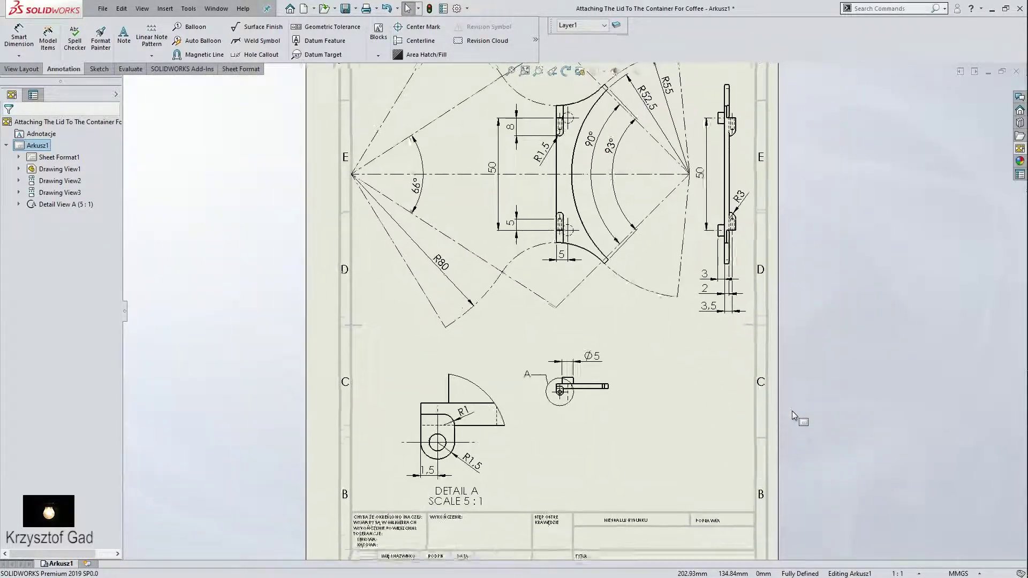
key(f)
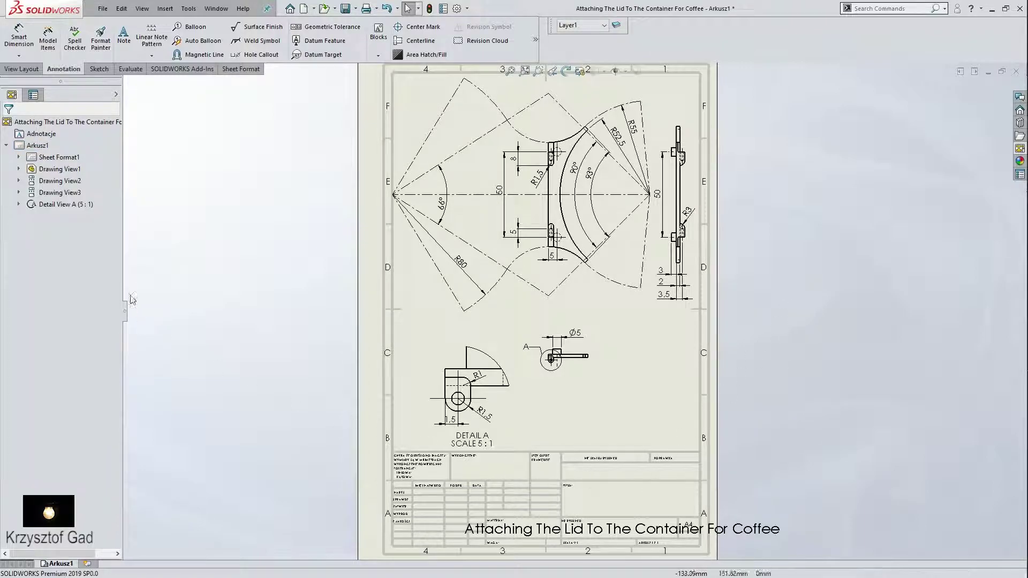
In the Arkusz1 sheet format, reduce the title note's font to 8 pt, then return to the sheet
right_click(41, 151)
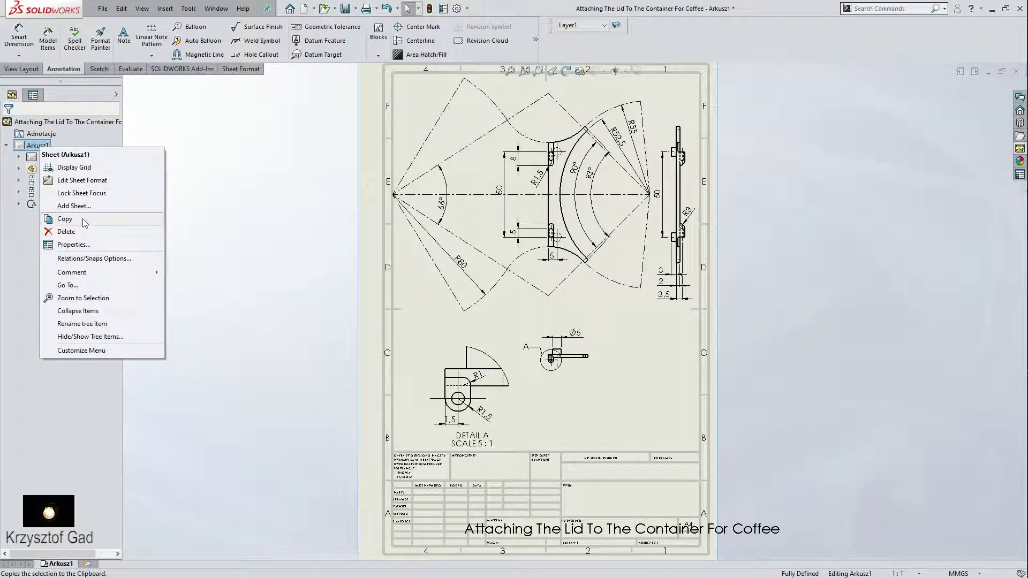
click(82, 180)
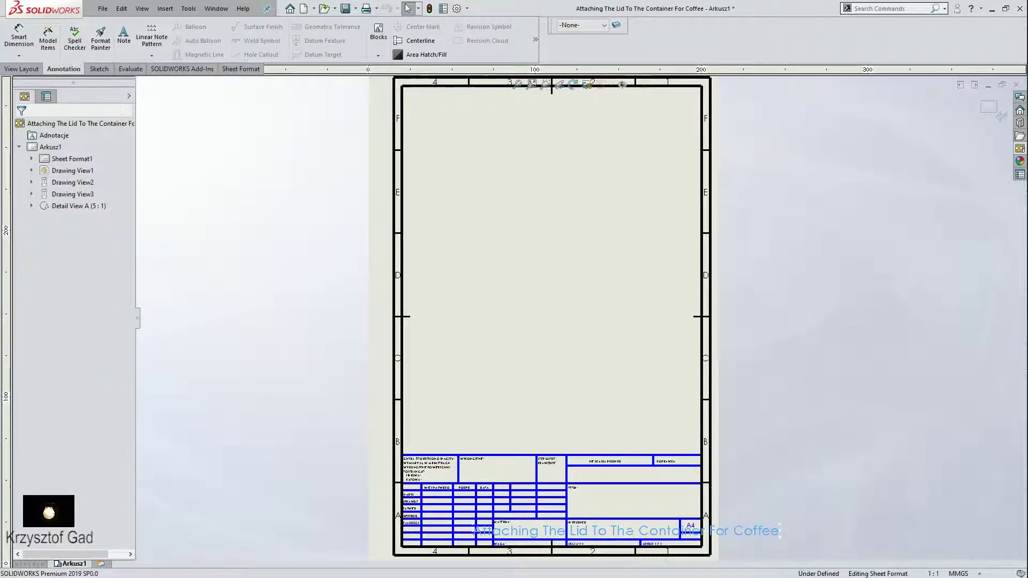
double_click(599, 532)
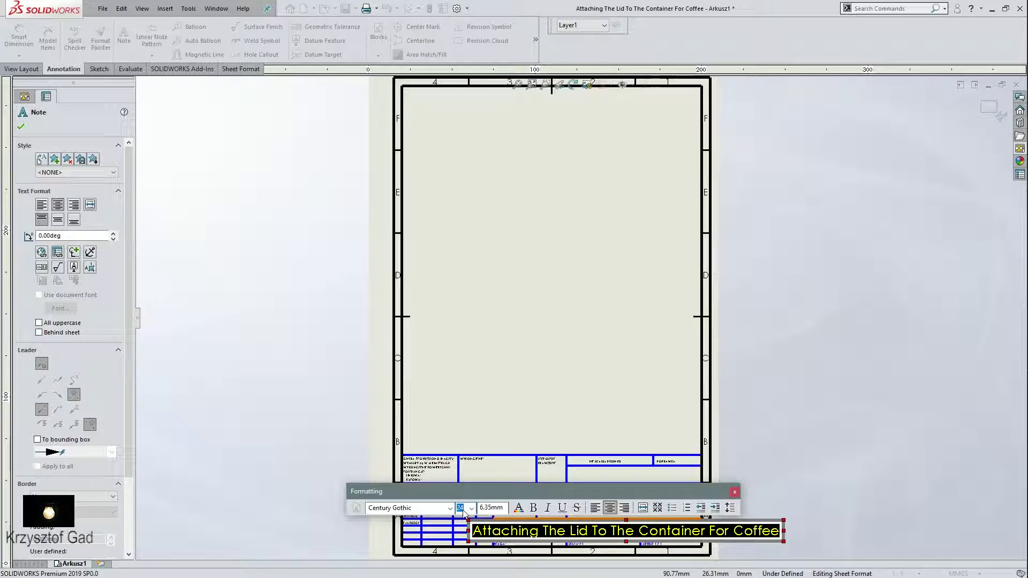
text(10)
key(Return)
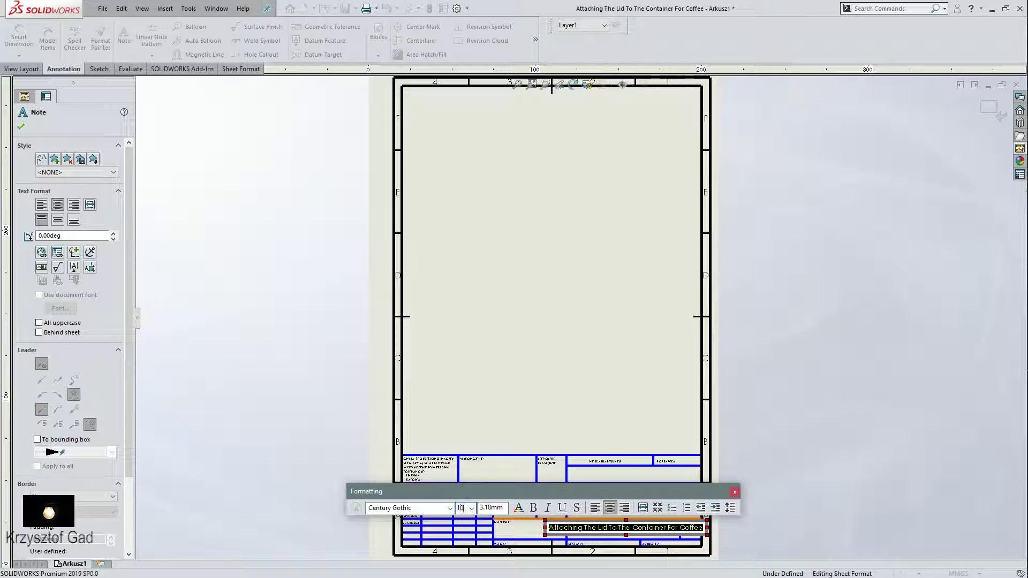
key(Return)
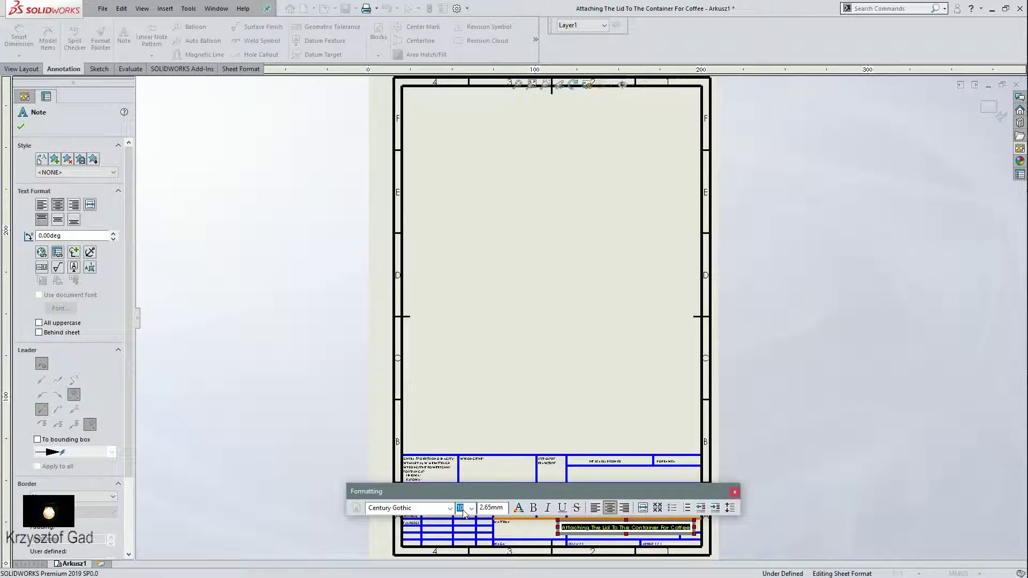
text(8)
key(Return)
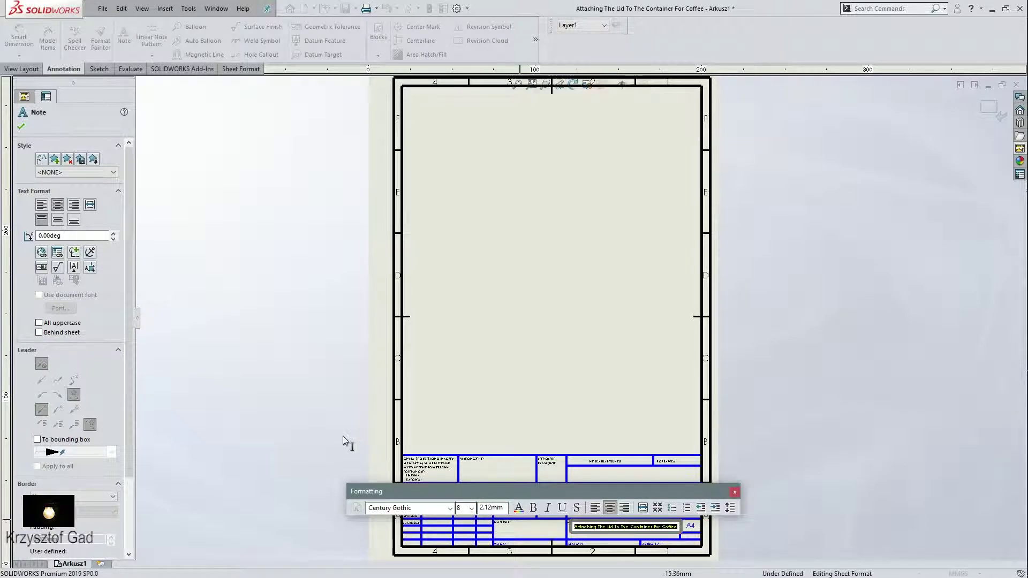
click(340, 433)
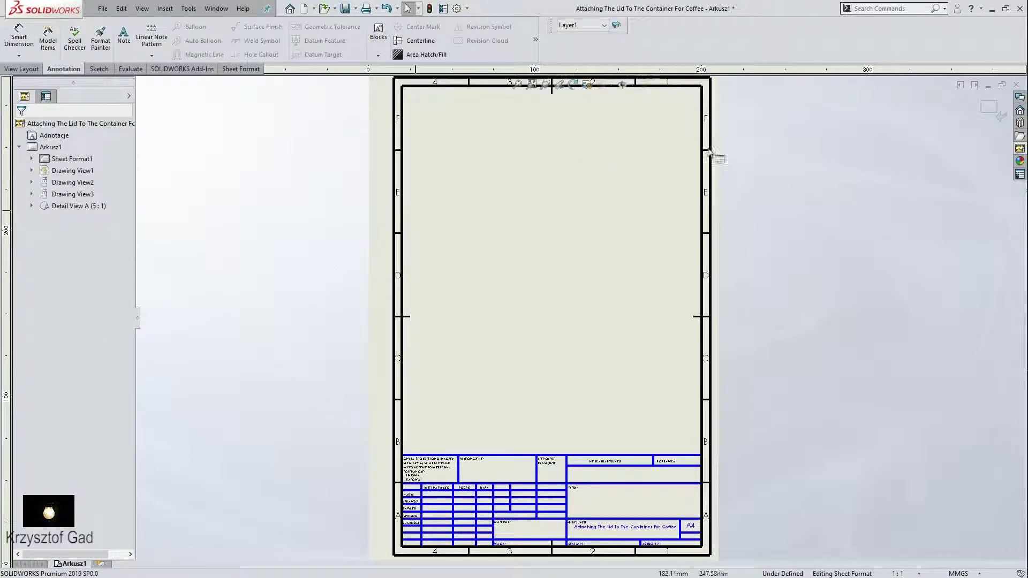
click(989, 104)
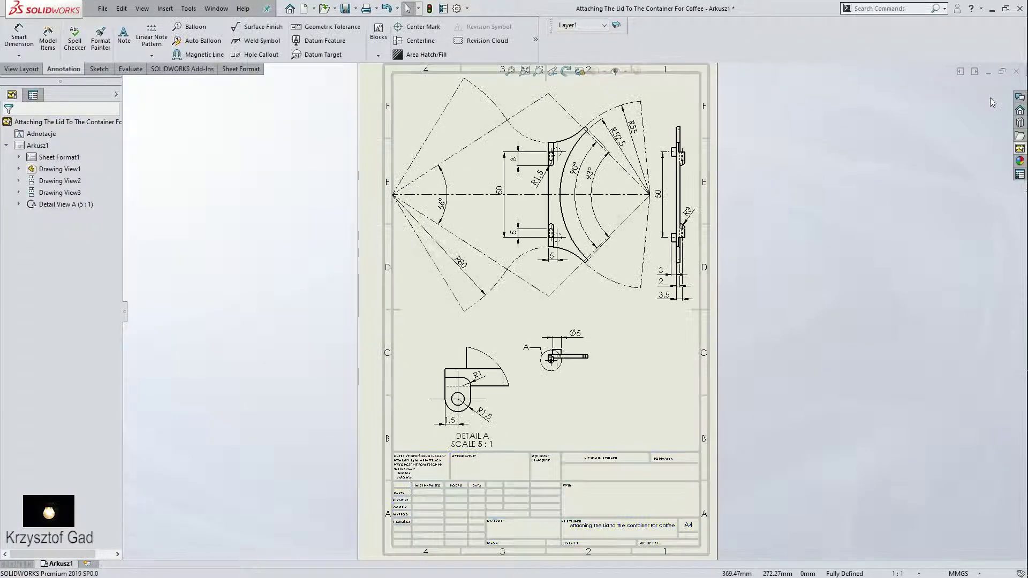